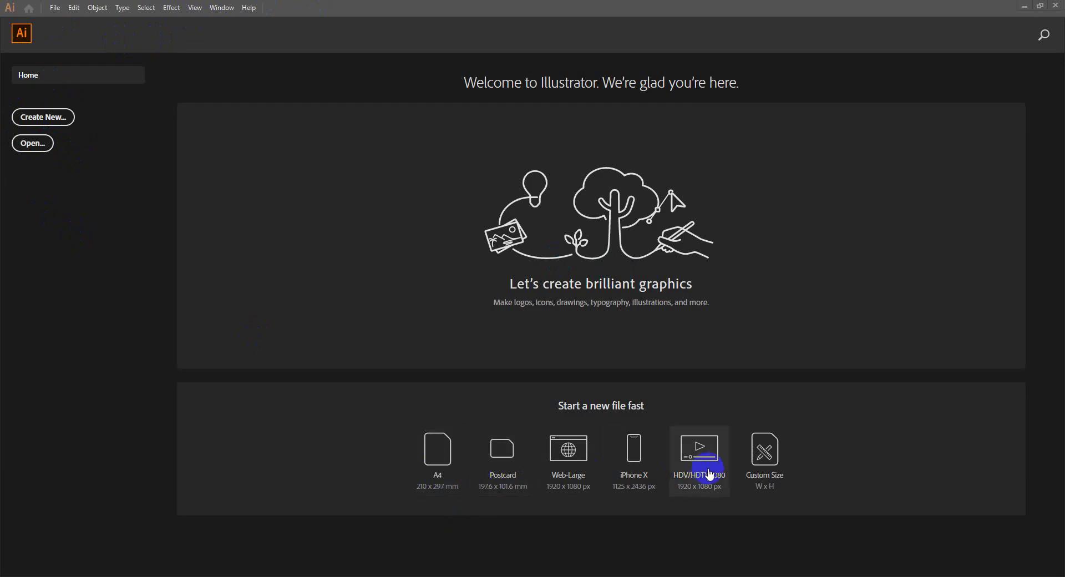
Step: Start a new document and look through the recent and saved document presets
click(54, 9)
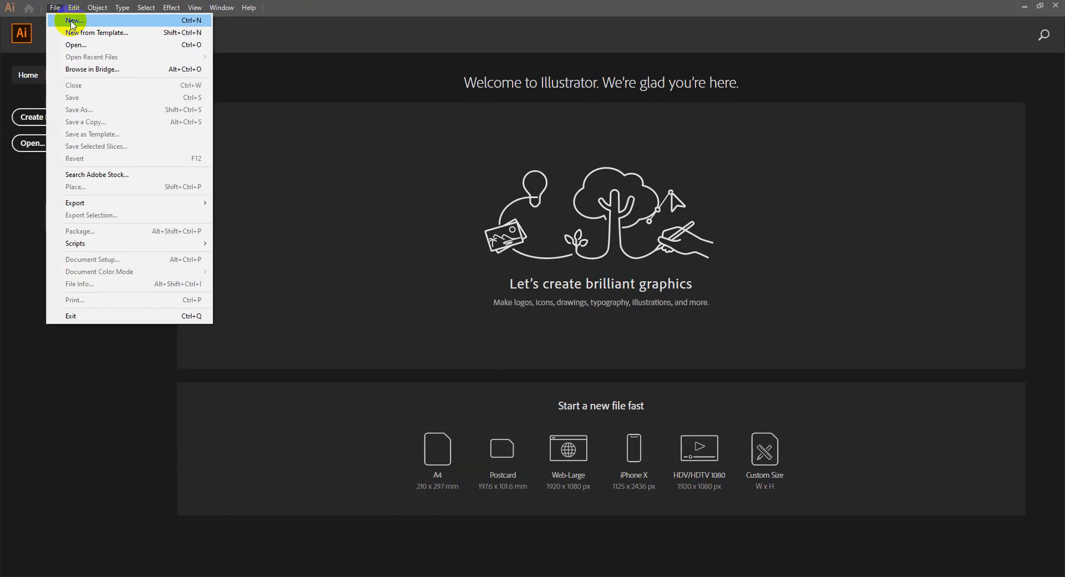
click(71, 22)
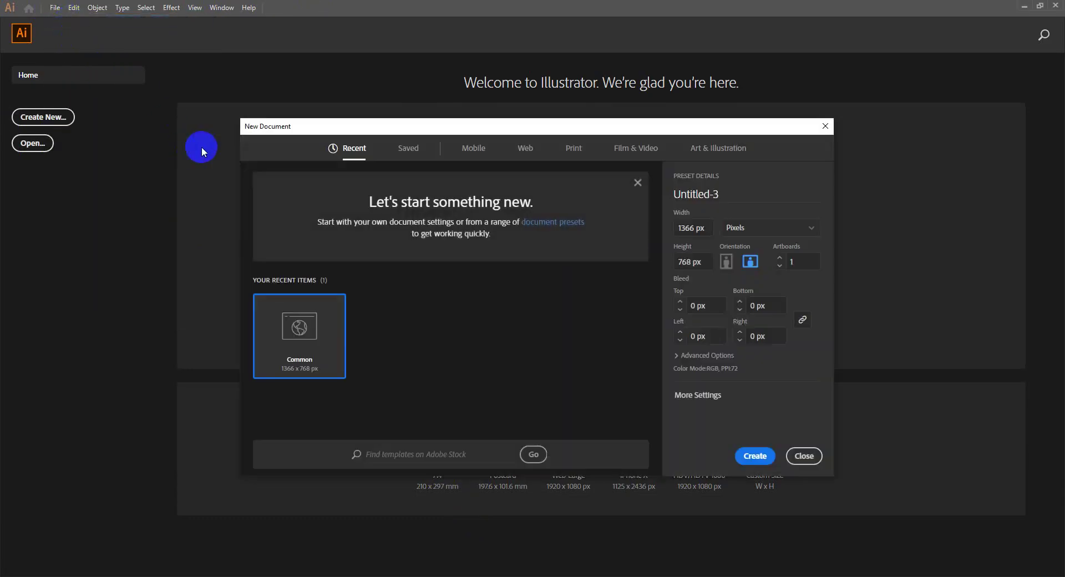
click(355, 163)
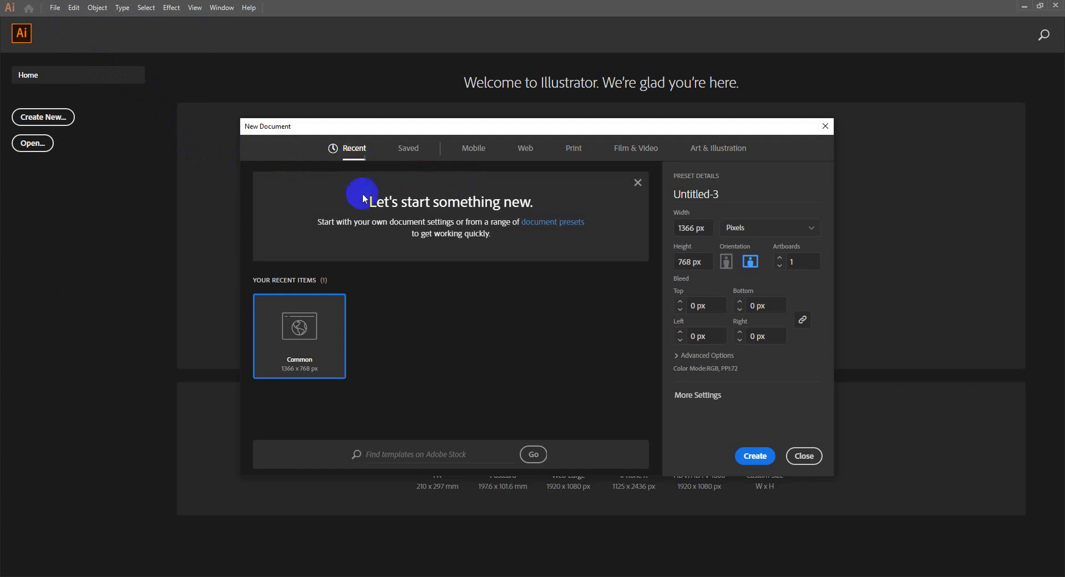
click(410, 146)
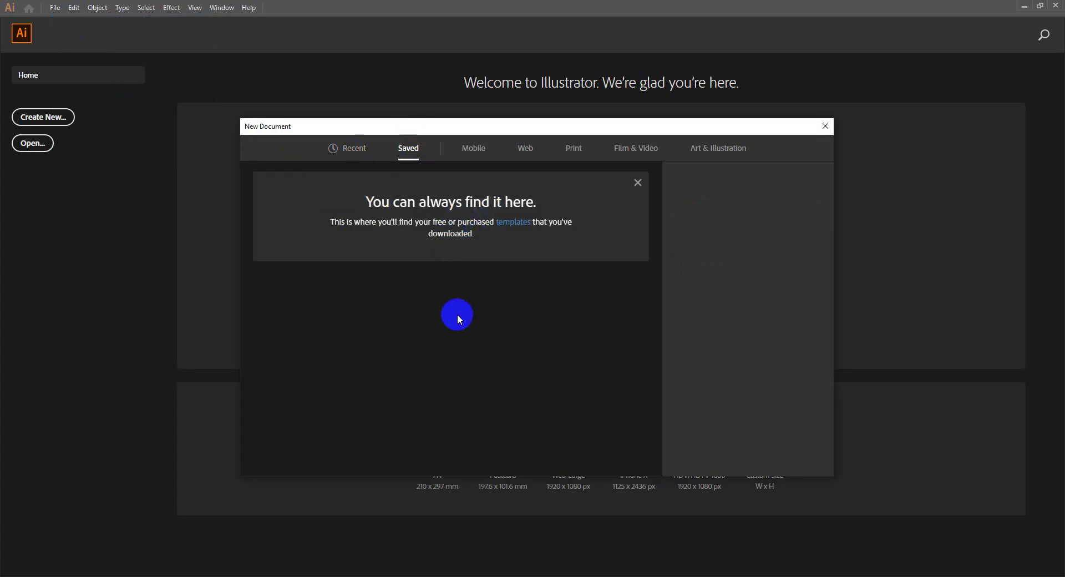
Step: Browse the Mobile document presets, previewing the settings of iPad Pro, iPhone 8/7/6 and Google Pixel XL/Pixel 2 XL
click(470, 160)
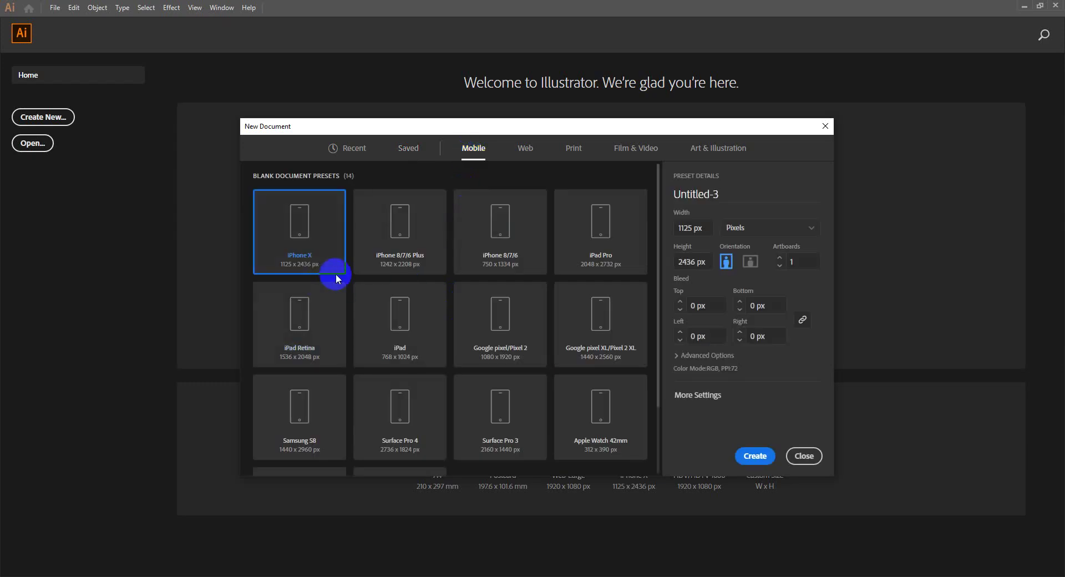
scroll(344, 283, down, 3)
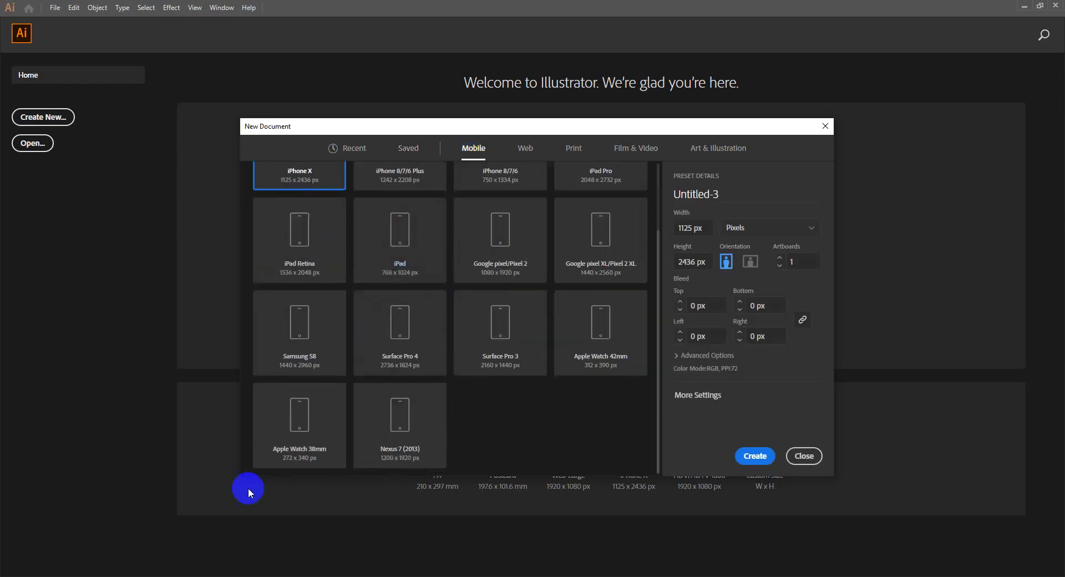
scroll(515, 413, up, 2)
scroll(522, 415, up, 1)
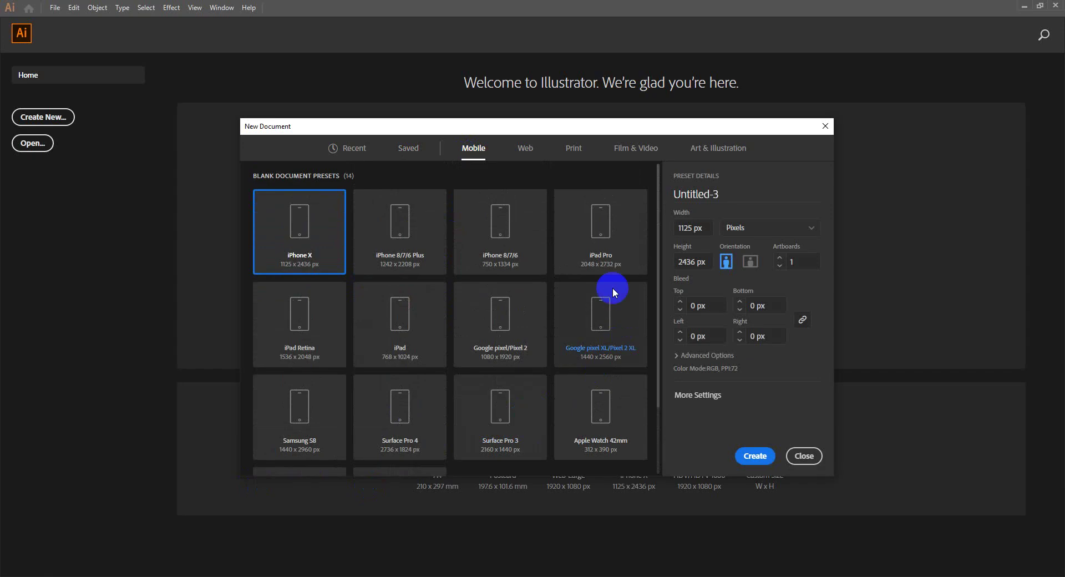
click(629, 257)
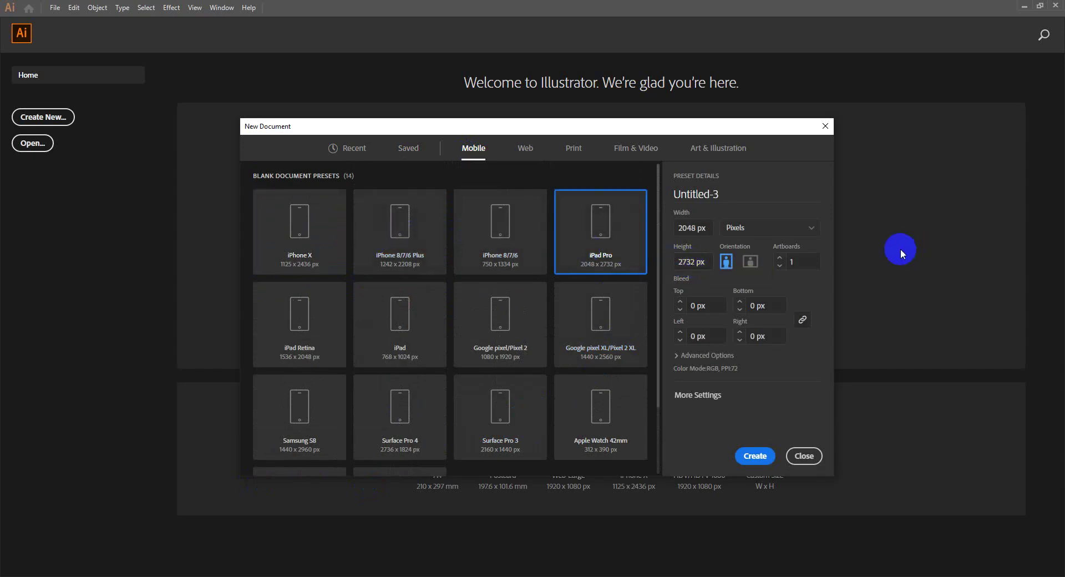
click(487, 228)
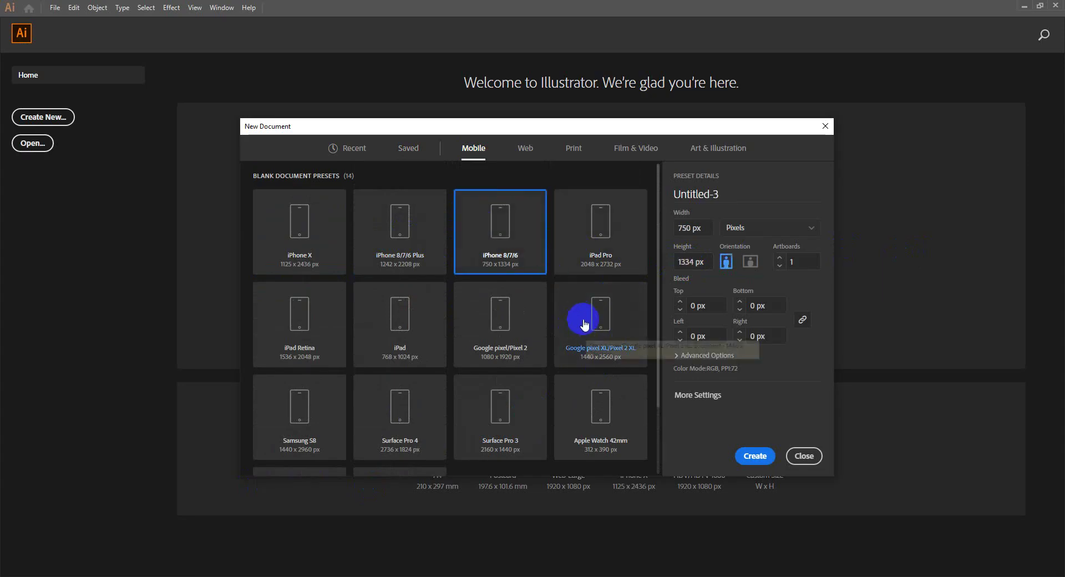
click(605, 330)
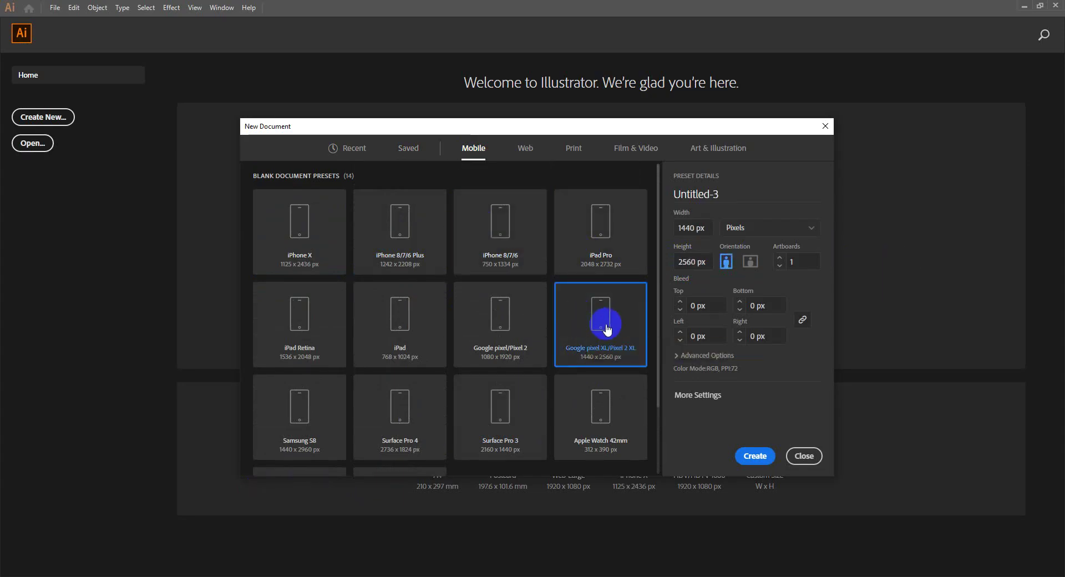
Step: Browse the Web document presets, previewing the settings of Web-Large, Web, Minimum and iMac 27
click(526, 150)
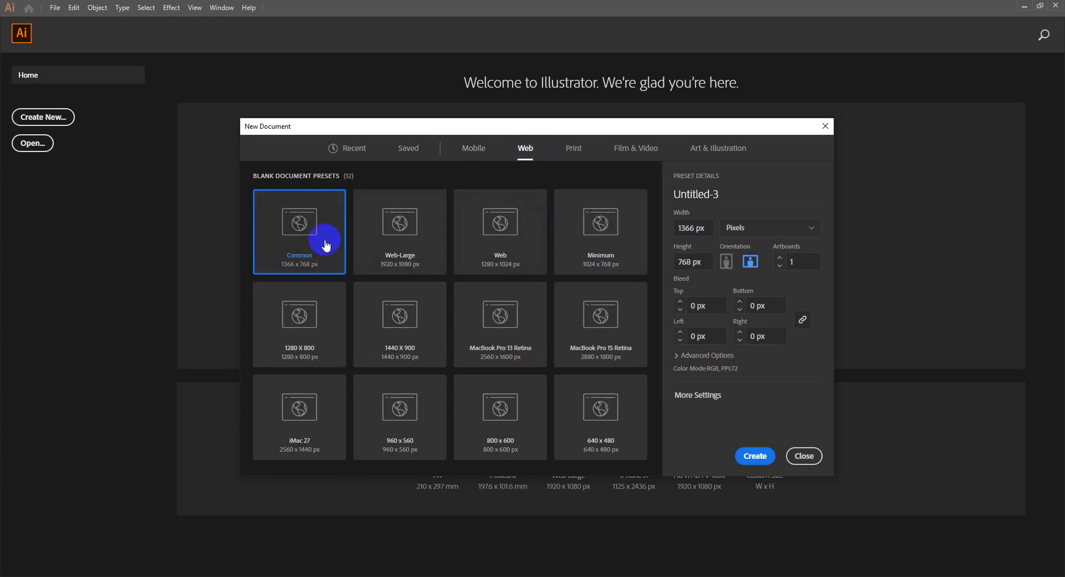
click(406, 264)
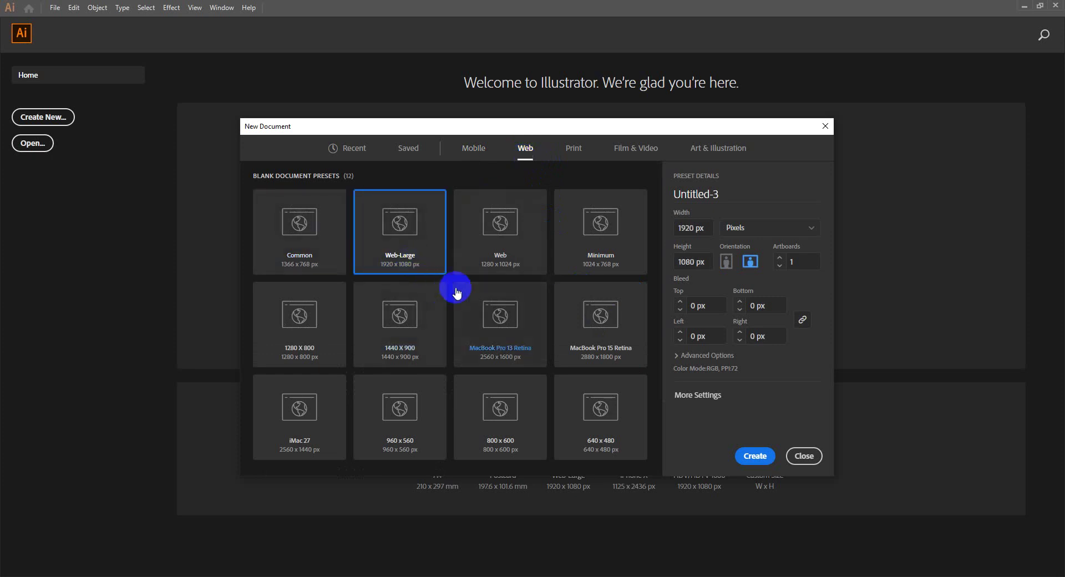
click(509, 268)
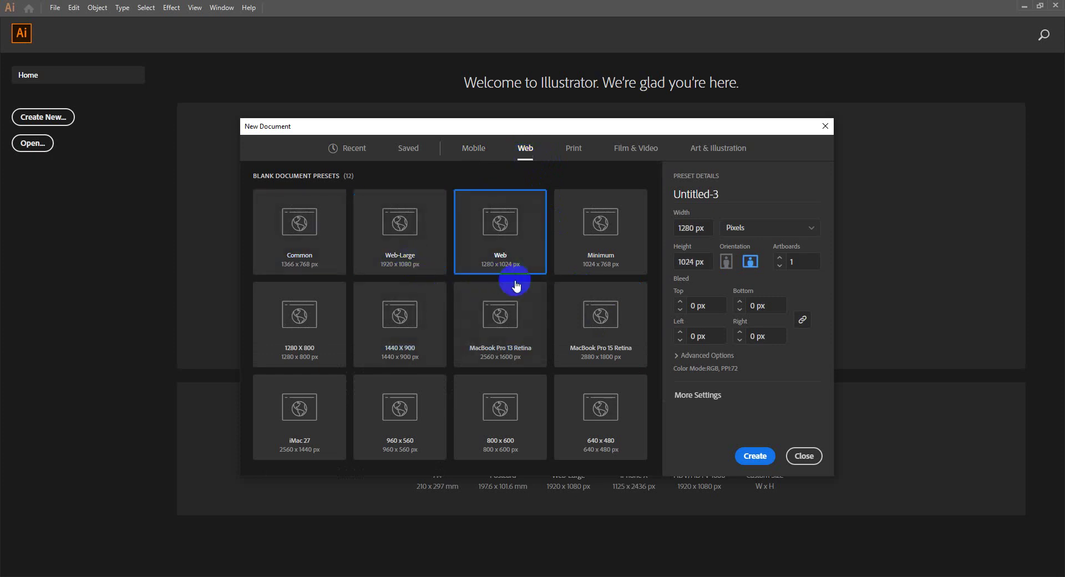
click(595, 275)
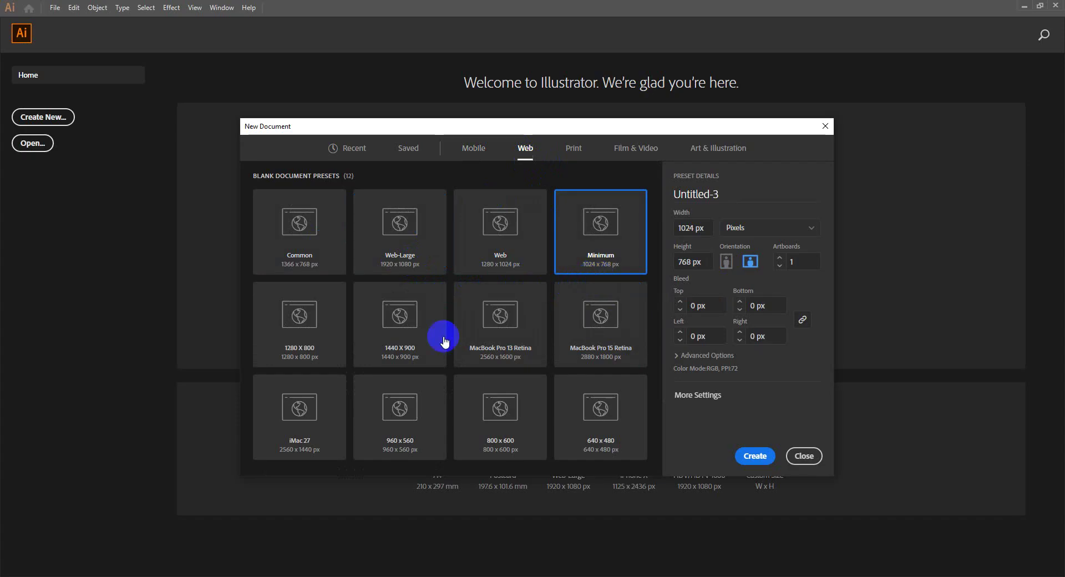
click(311, 440)
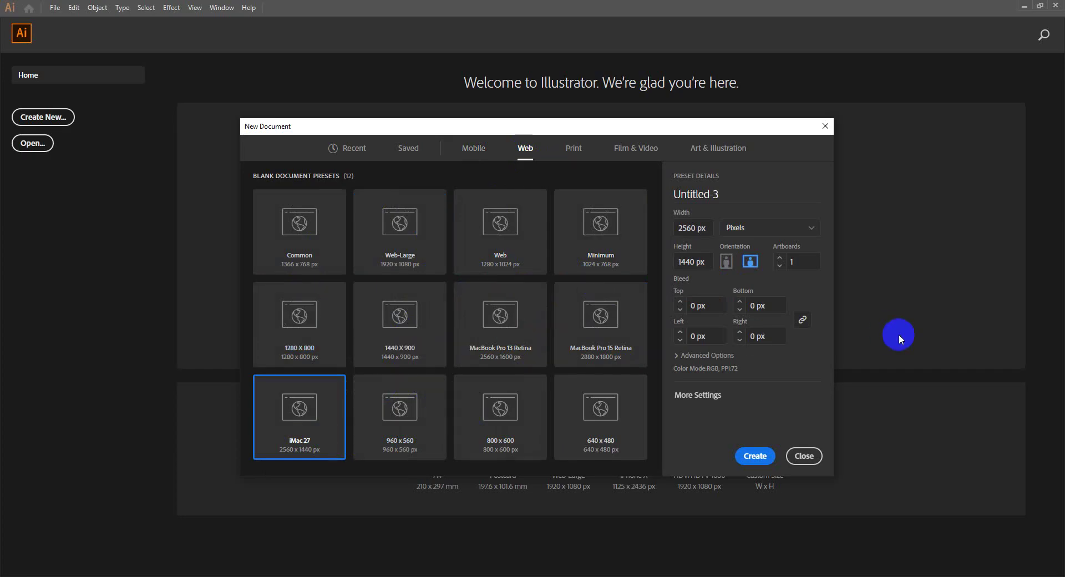
Step: Show the Print document presets and set the Letter preset's measurement unit to inches
click(579, 152)
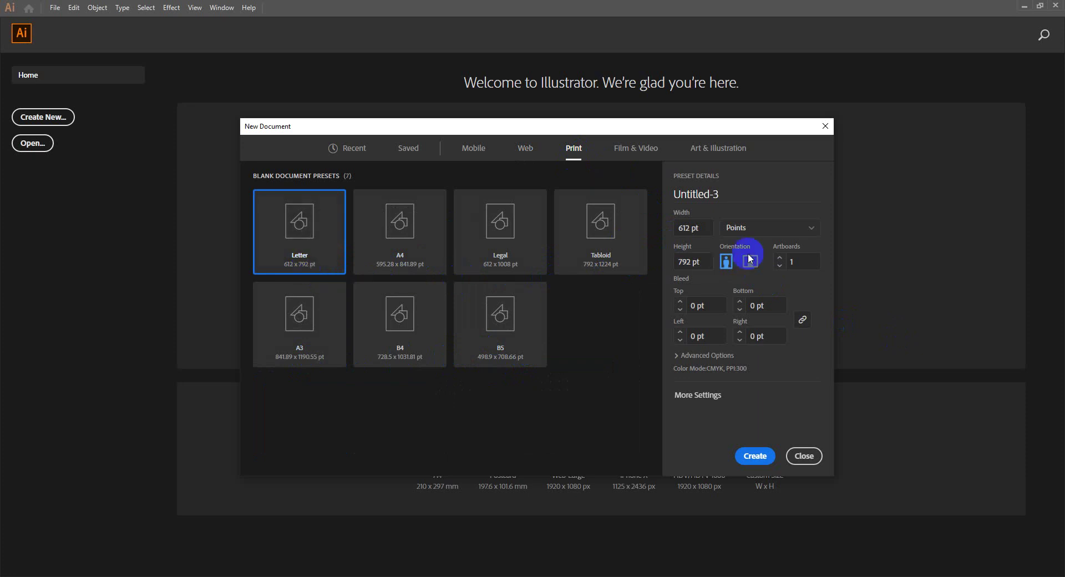
click(759, 229)
click(753, 285)
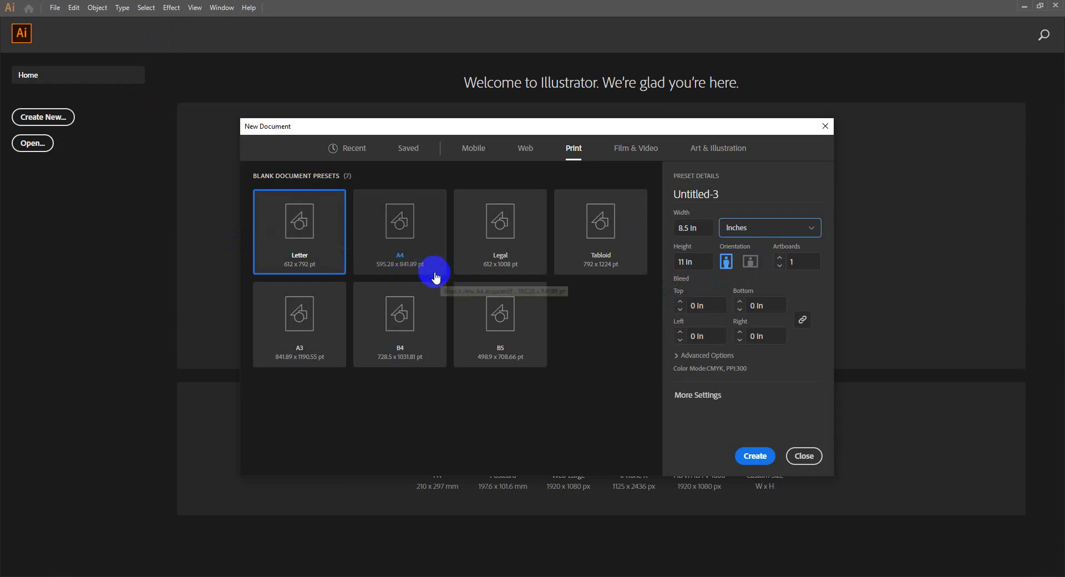
Step: Browse the full lists of Film & Video and Art & Illustration document presets
click(633, 155)
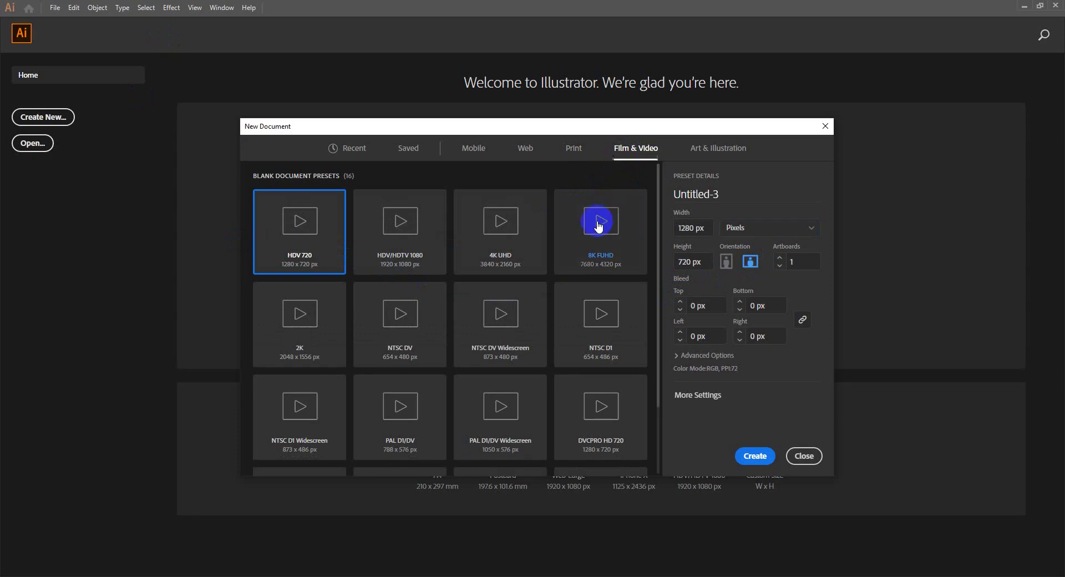
scroll(583, 228, down, 2)
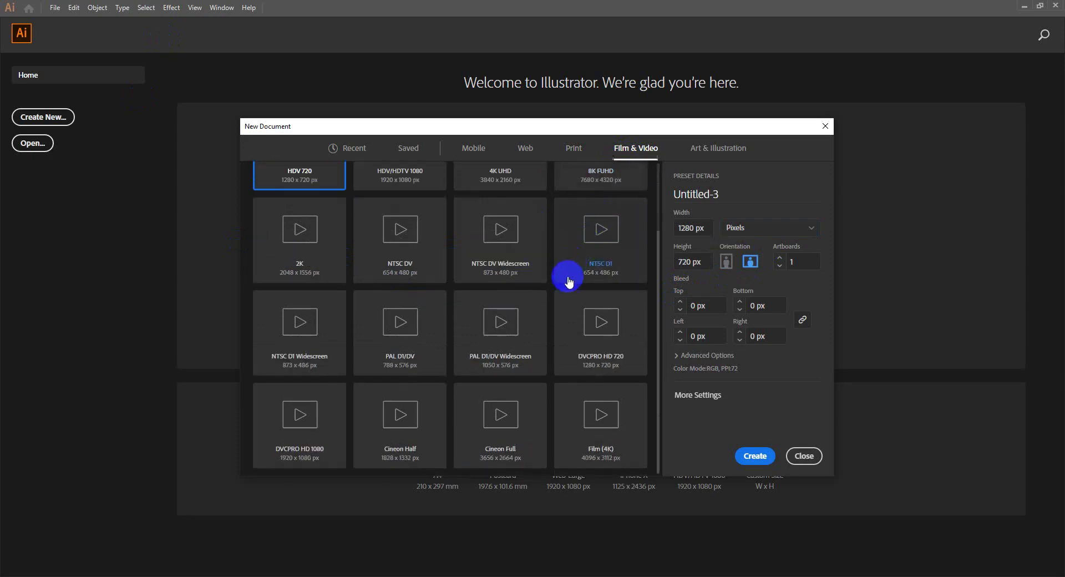
scroll(565, 277, up, 2)
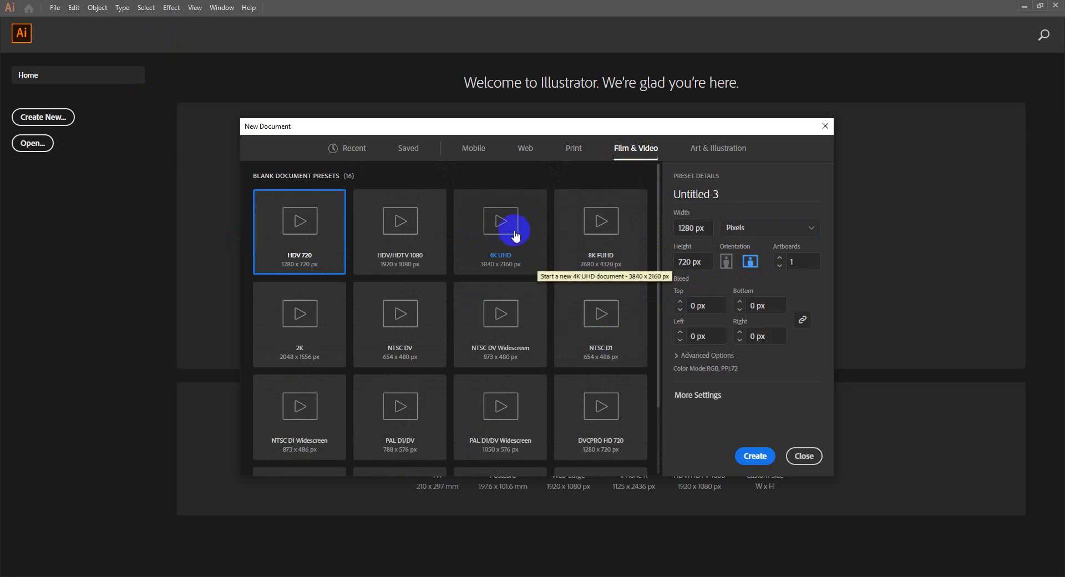
click(698, 157)
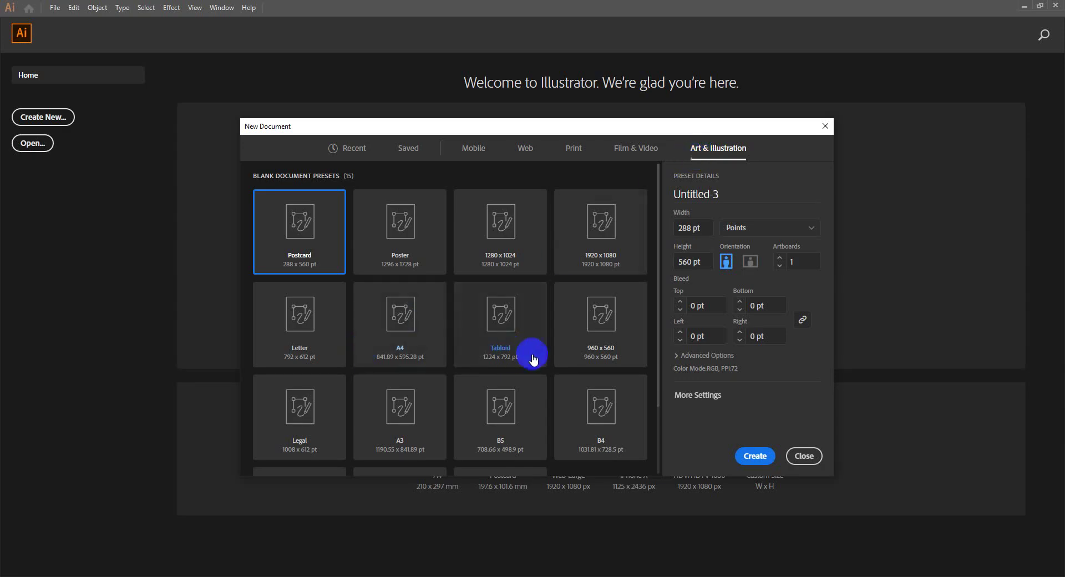
scroll(586, 365, down, 1)
scroll(585, 365, down, 2)
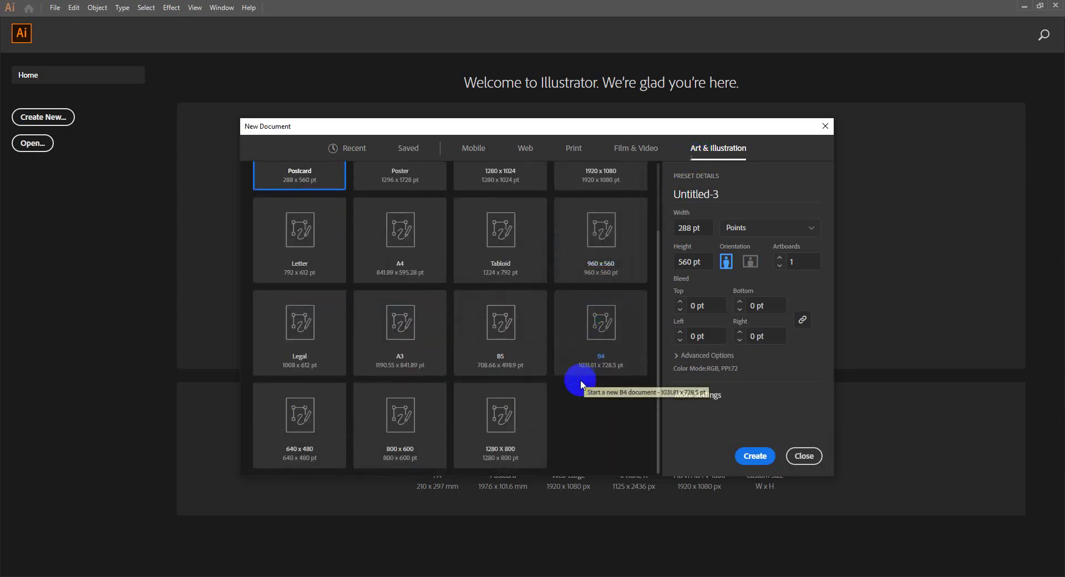
scroll(583, 382, up, 2)
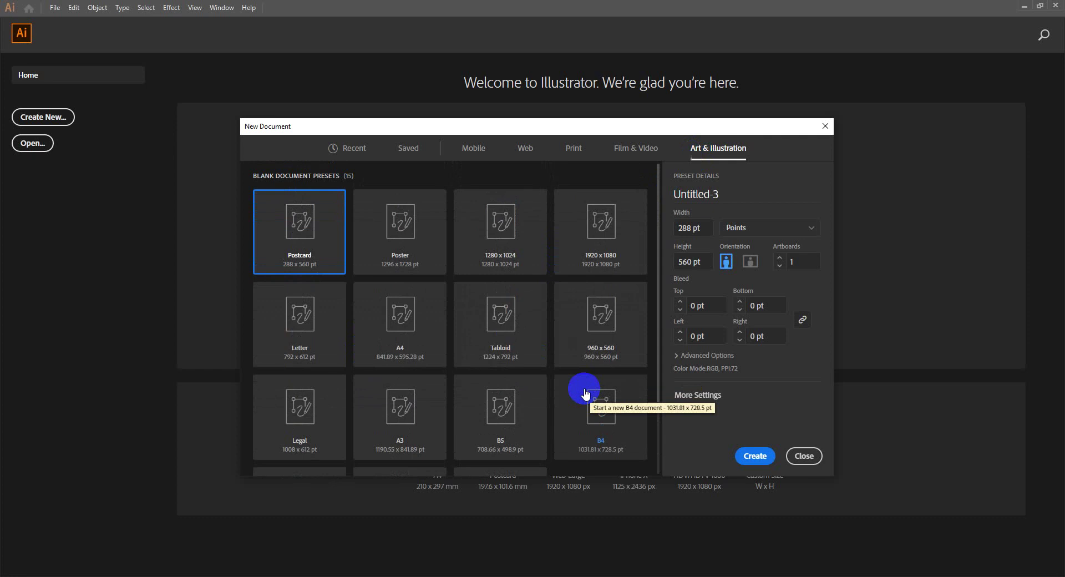
Step: Choose the Common 1366 x 768 px Web preset for the new document
click(526, 150)
click(305, 234)
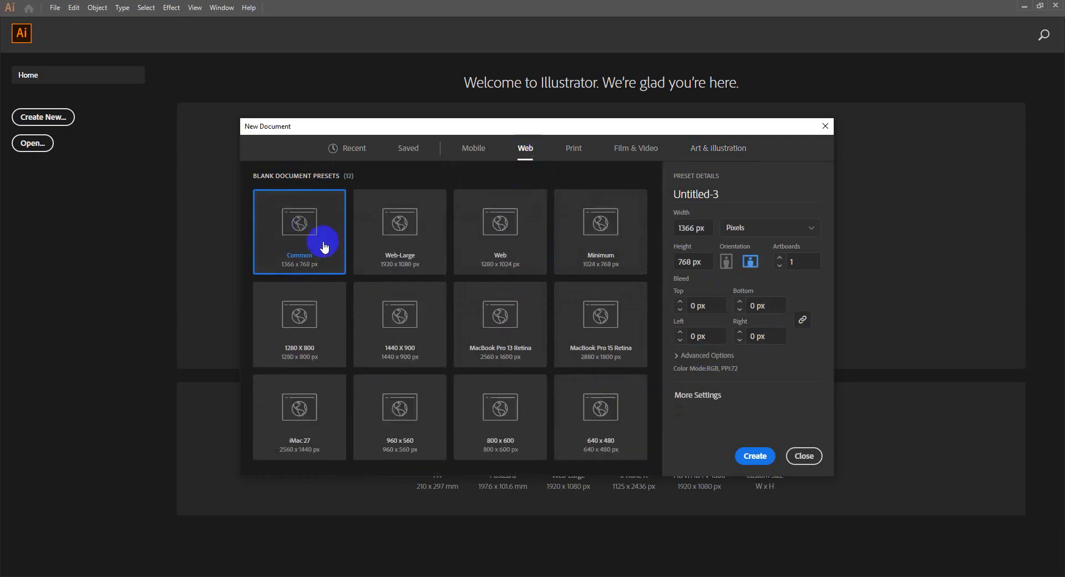
click(571, 148)
click(526, 149)
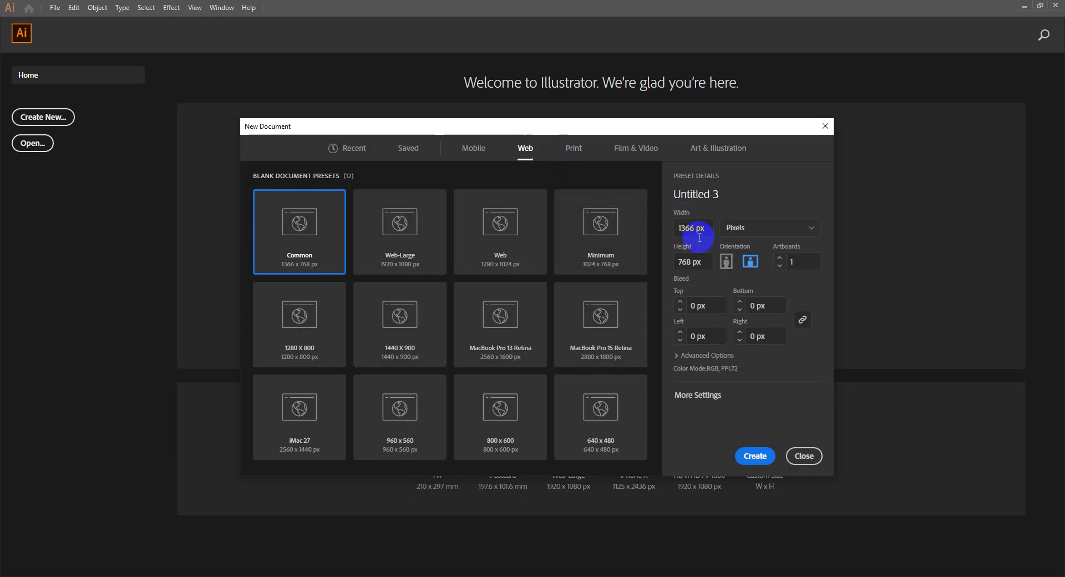
Step: Examine the available measurement units and the document name field in the preset details
click(755, 227)
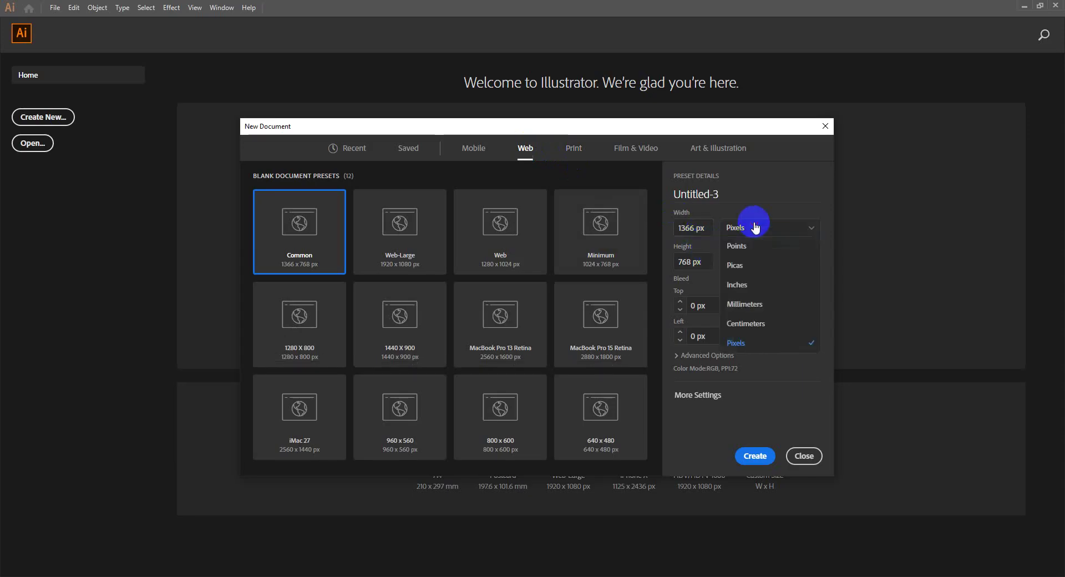
click(737, 192)
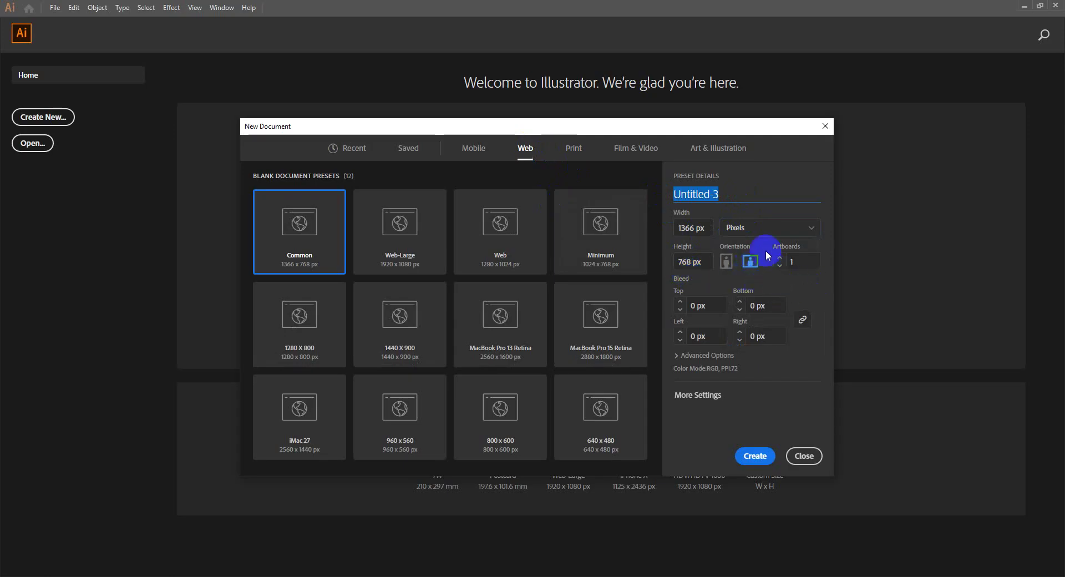
click(775, 235)
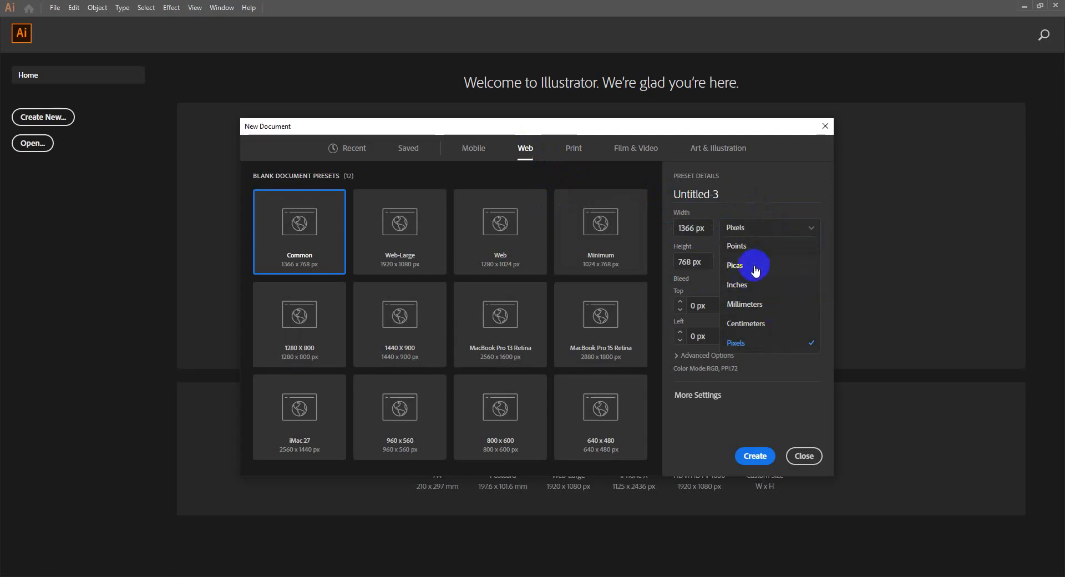
click(770, 229)
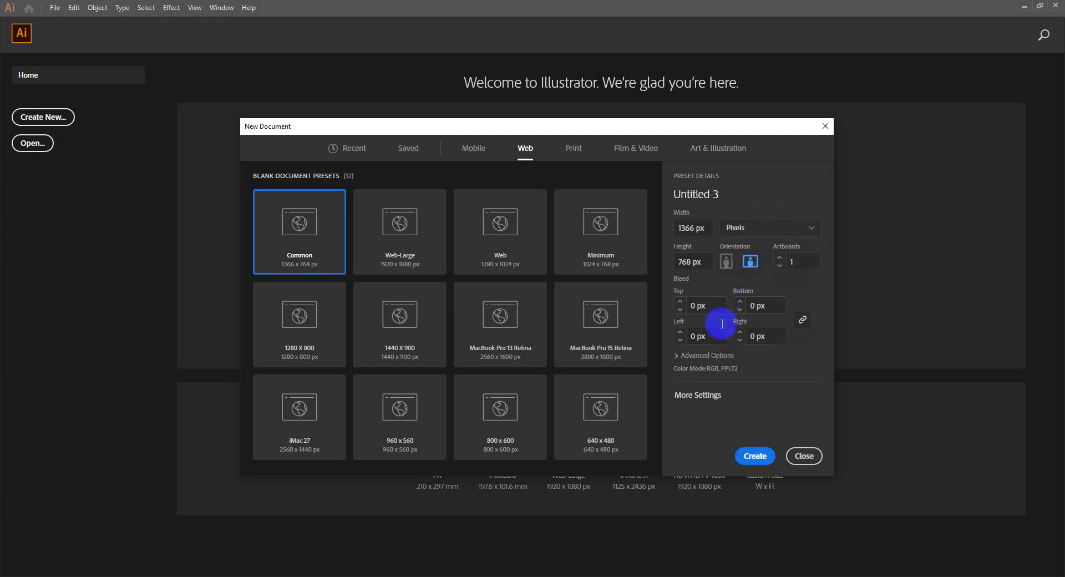
Step: Review the advanced color mode, raster effects and preview mode choices, and create the document with RGB Color, Screen (72 ppi) and Default preview
click(675, 359)
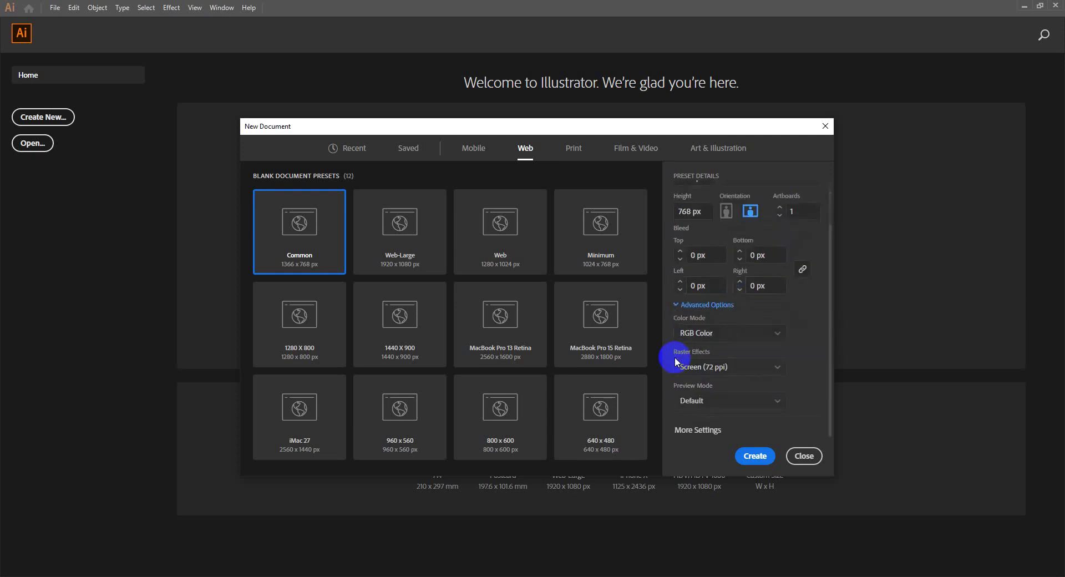
click(747, 335)
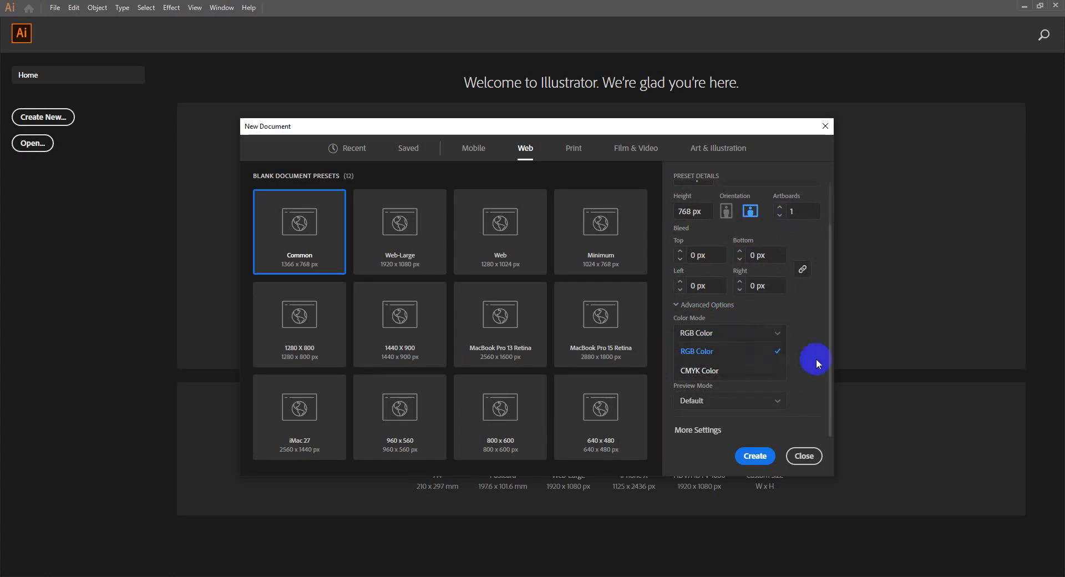
click(814, 342)
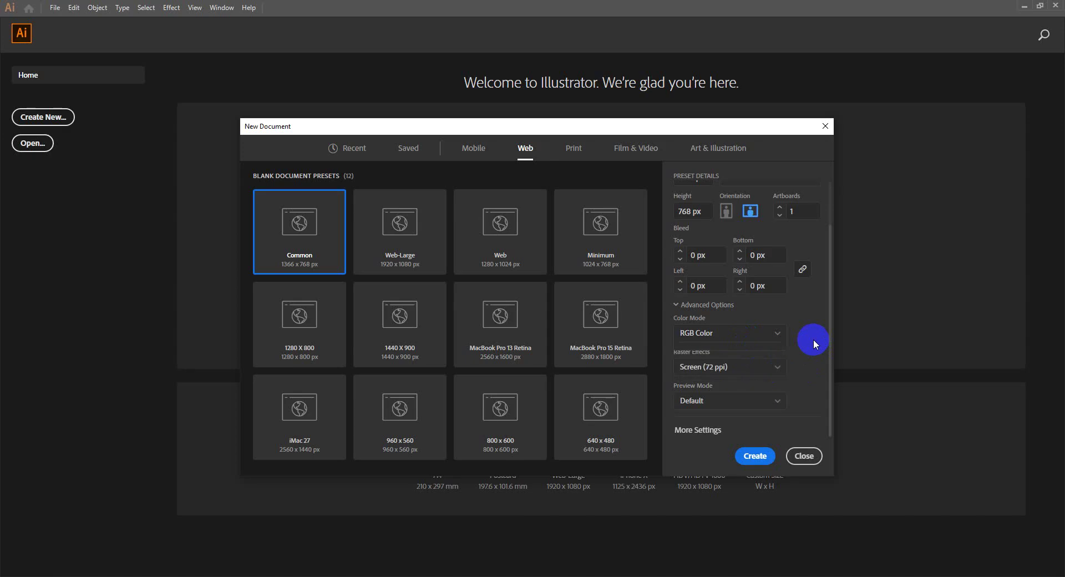
click(766, 371)
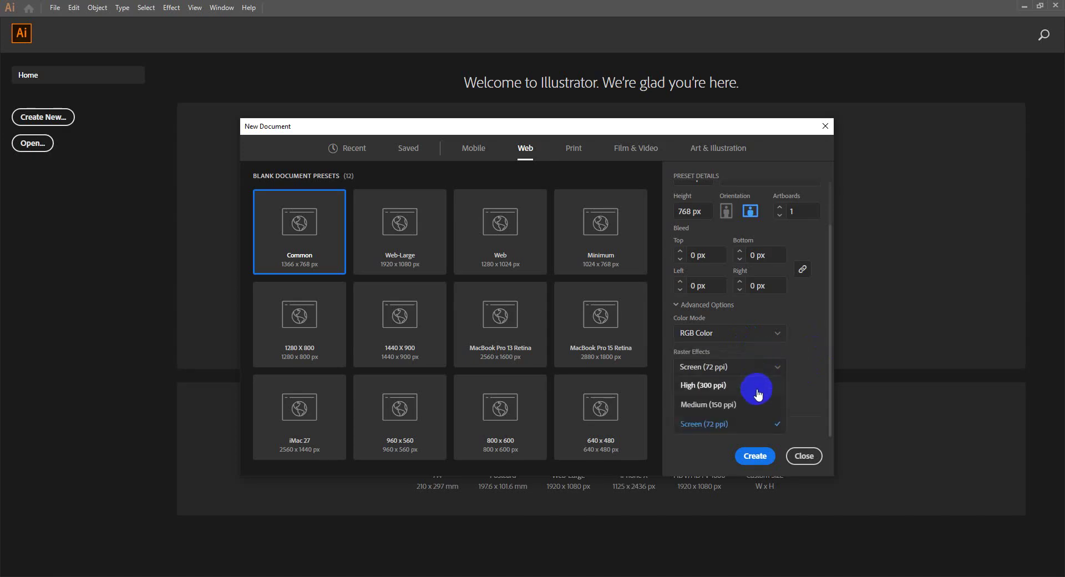
click(823, 398)
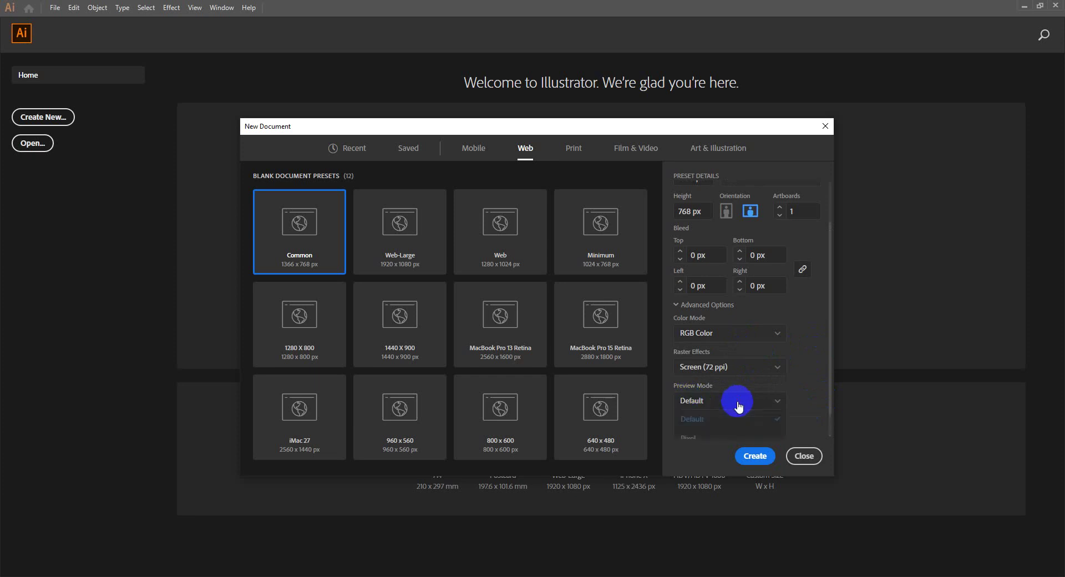
click(737, 402)
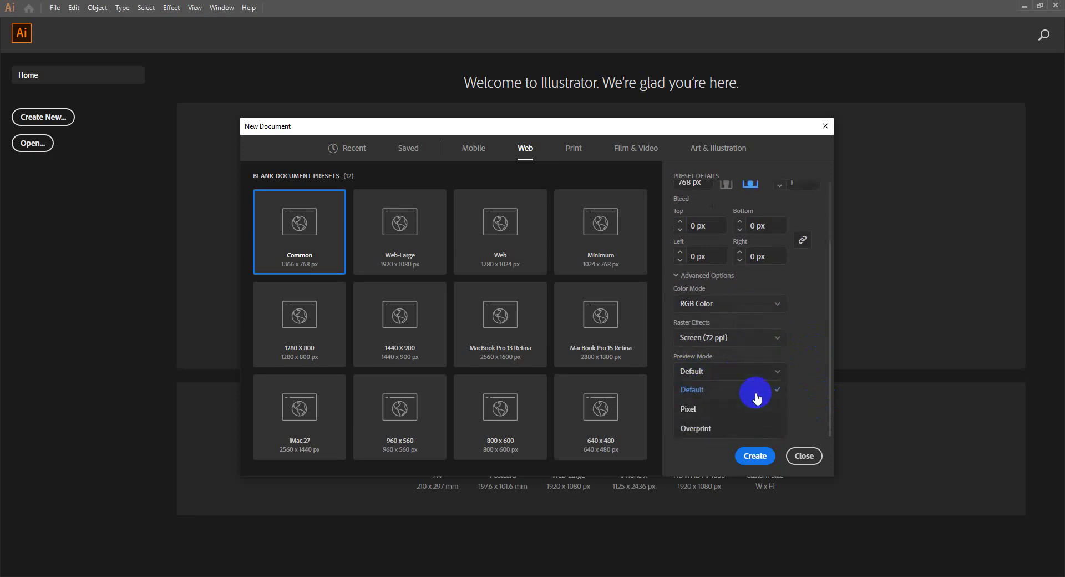
click(799, 385)
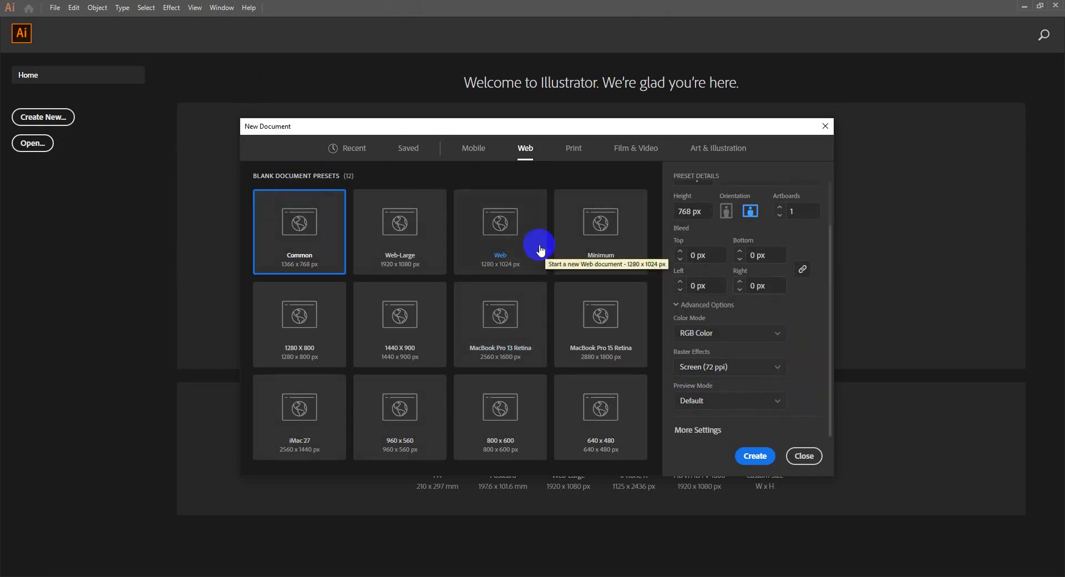
click(759, 460)
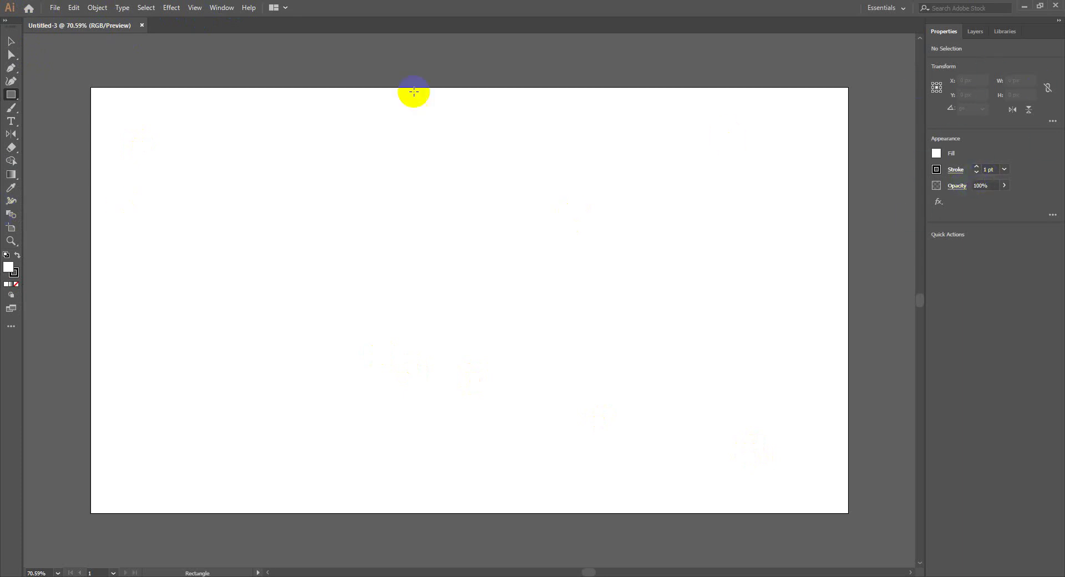
Step: Compare the properties offered for the Selection, Rectangle, Pen, Curvature, Direct Selection and Gradient tools, and look at the document's layer list
click(11, 55)
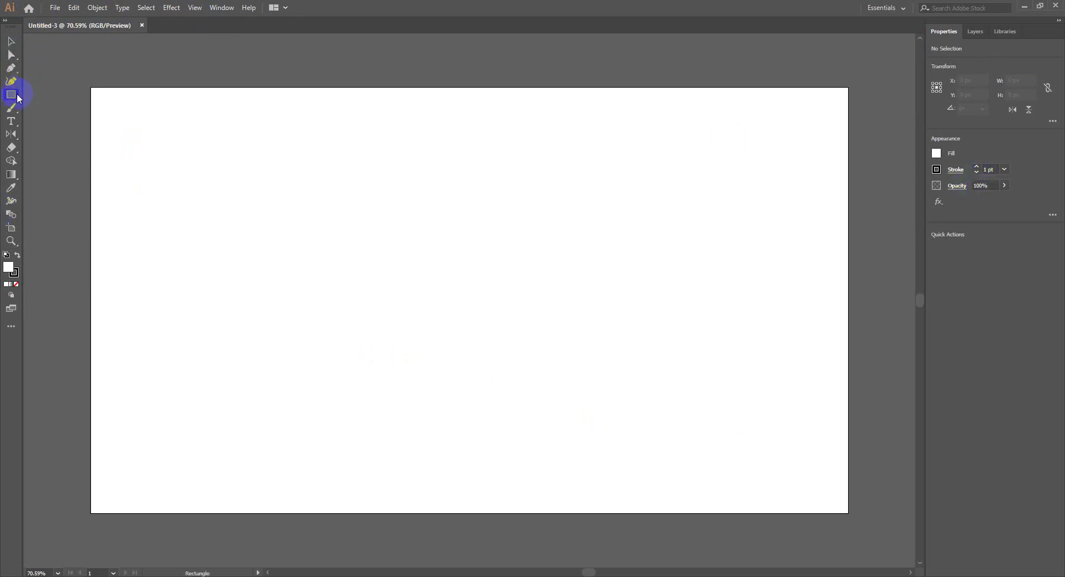
click(11, 41)
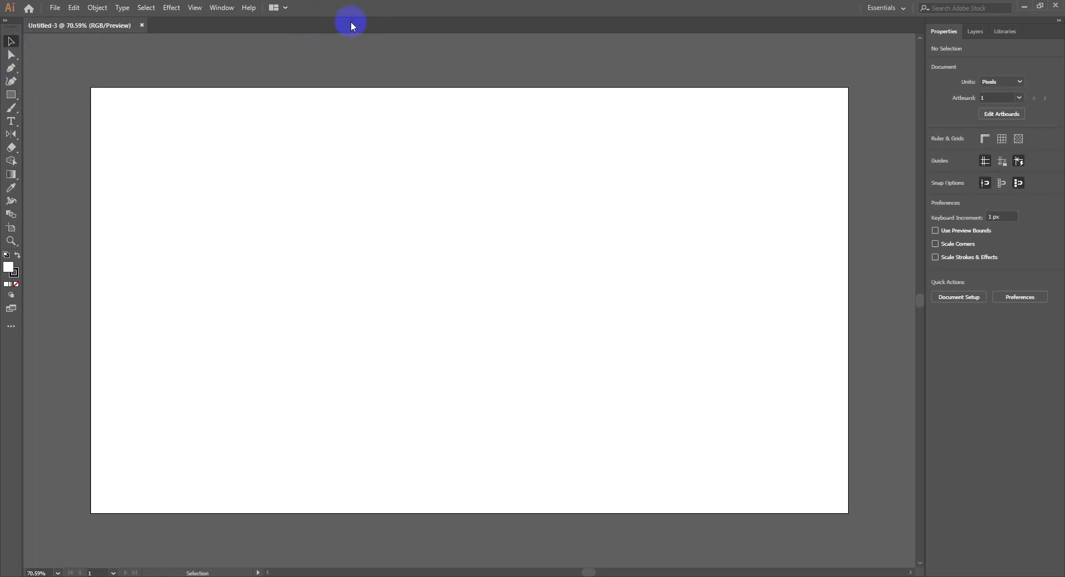
click(11, 95)
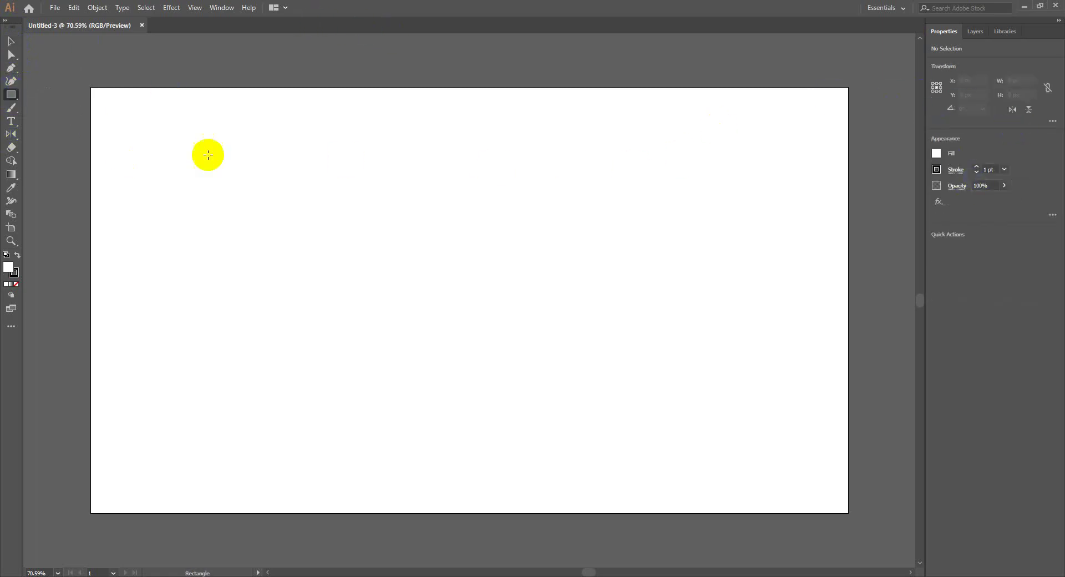
click(11, 68)
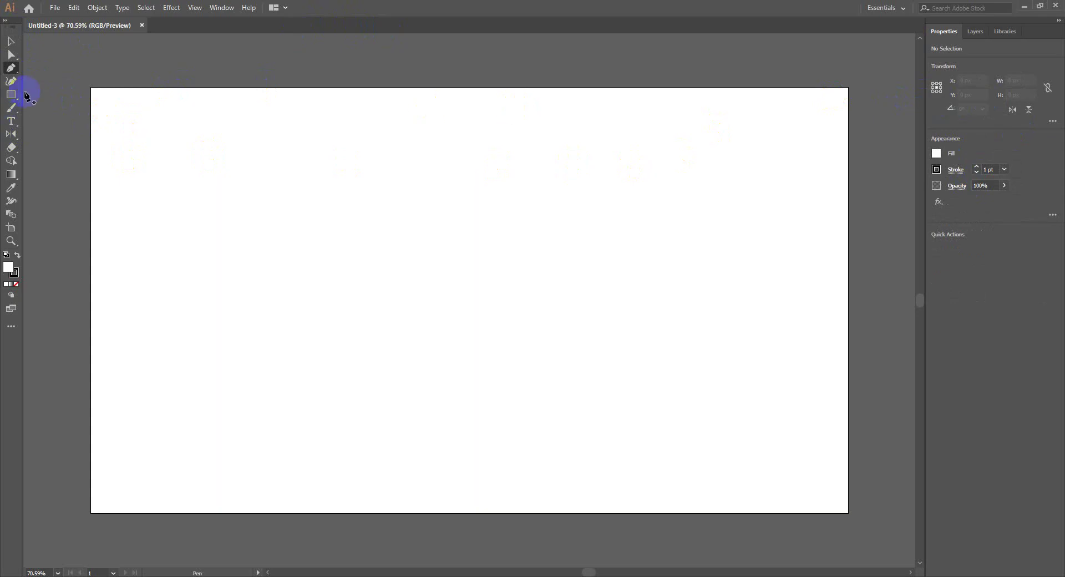
click(11, 81)
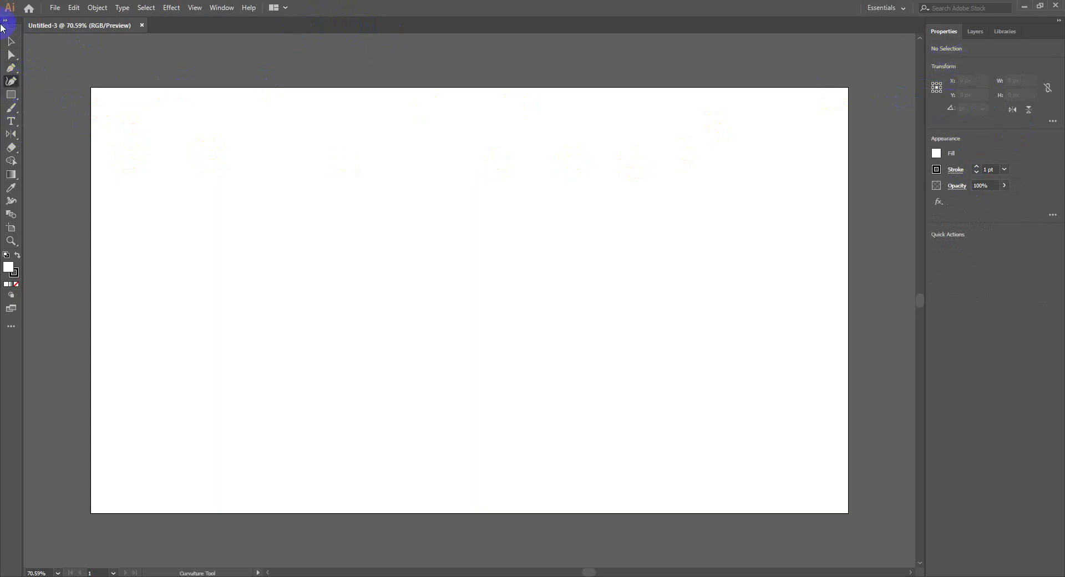
click(11, 55)
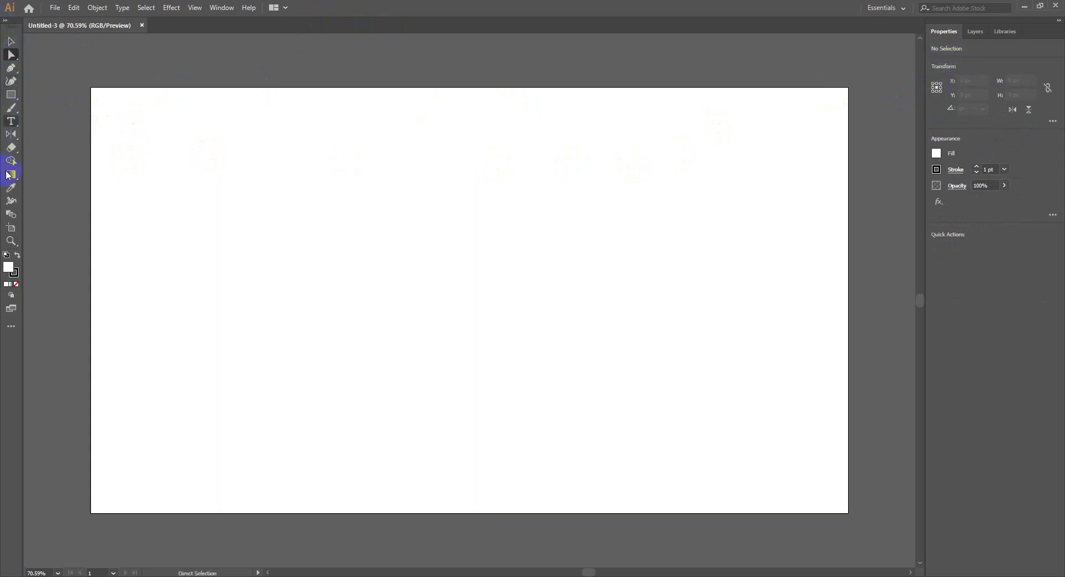
click(11, 174)
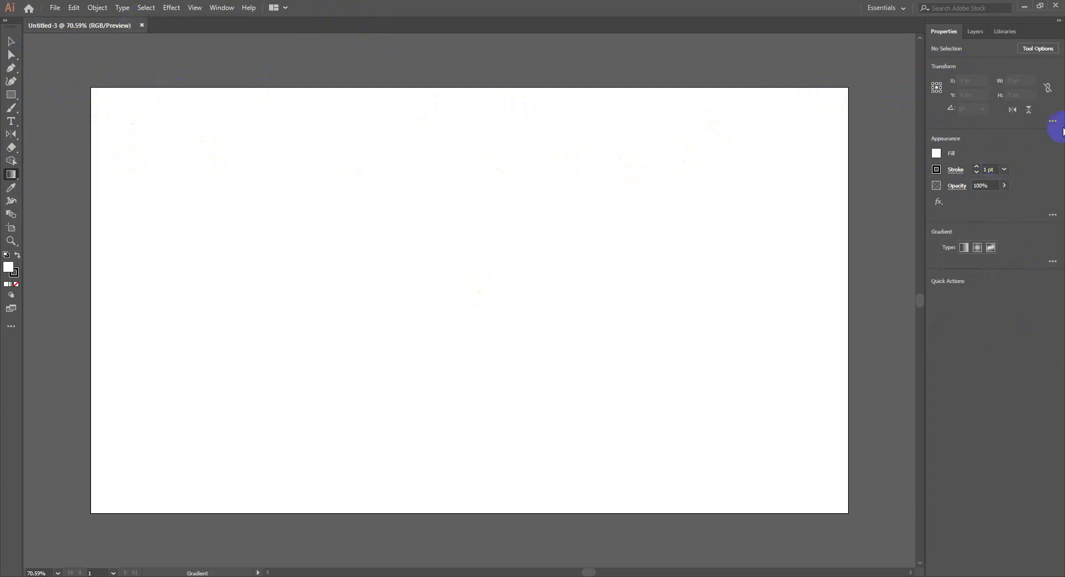
click(975, 32)
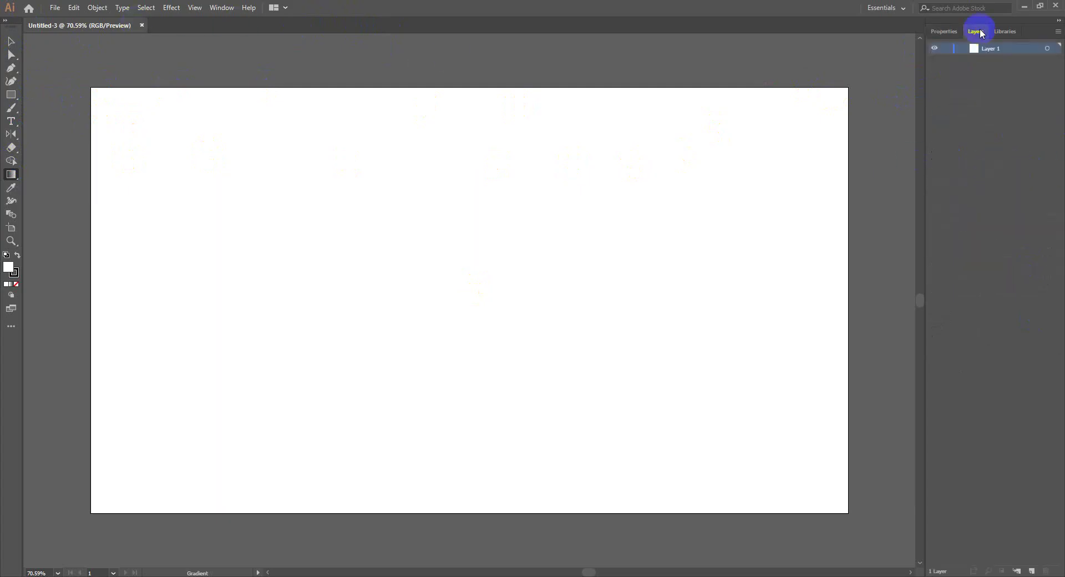
click(943, 31)
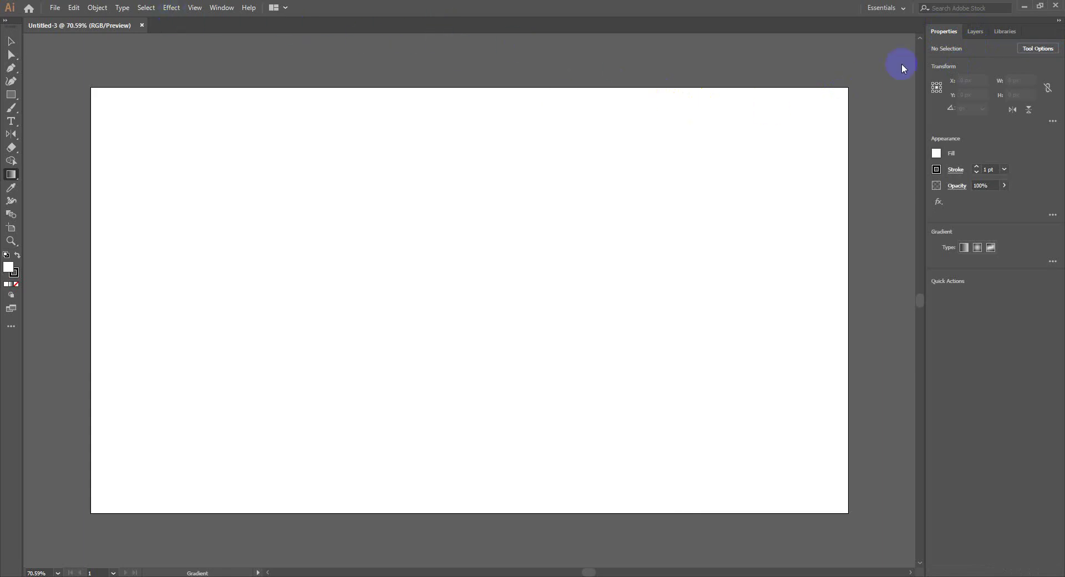
Step: Arrange the toolbar in two columns and look at the shape tools grouped with the Rectangle Tool
click(6, 20)
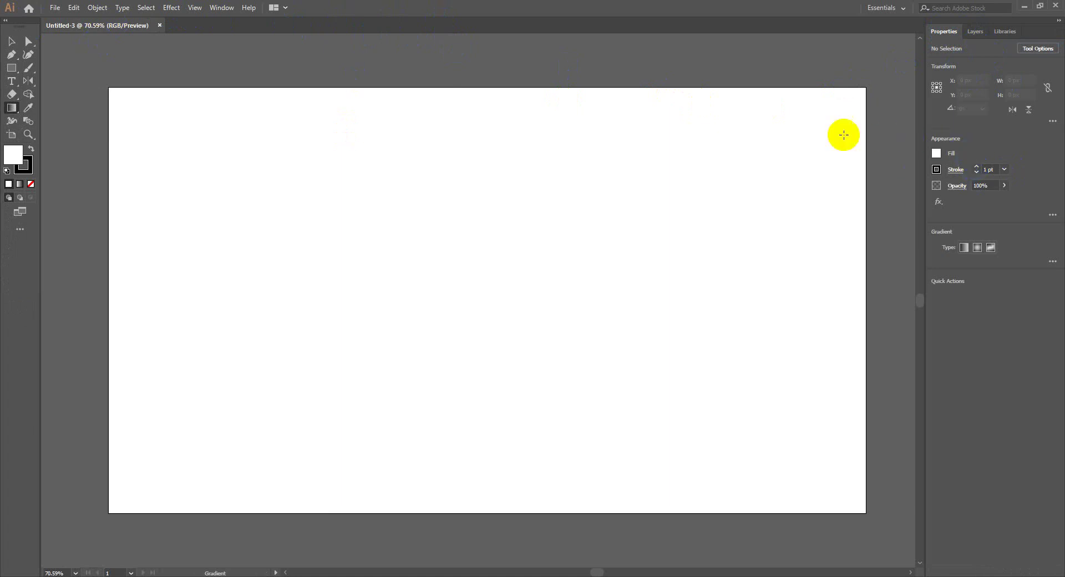
click(14, 69)
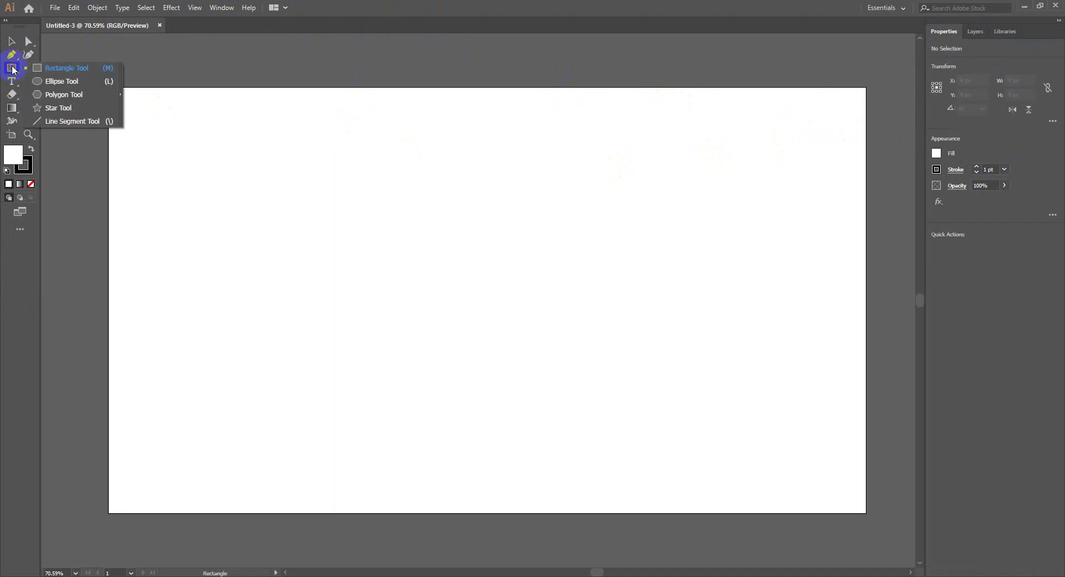
click(12, 41)
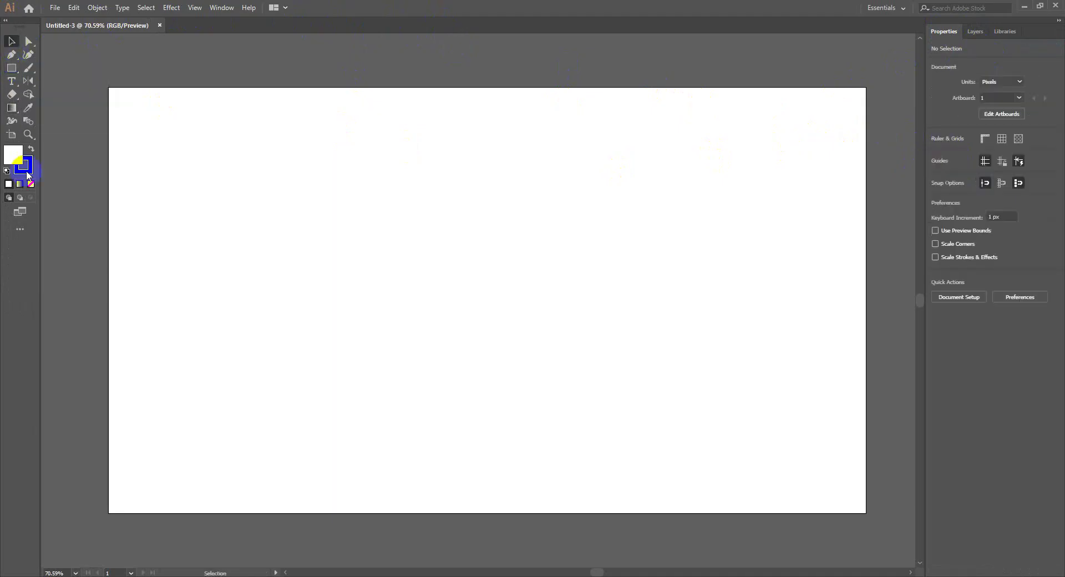
Step: Add the Print Tiling Tool from the full tool list to the Artboard Tool's group in the toolbar
click(25, 231)
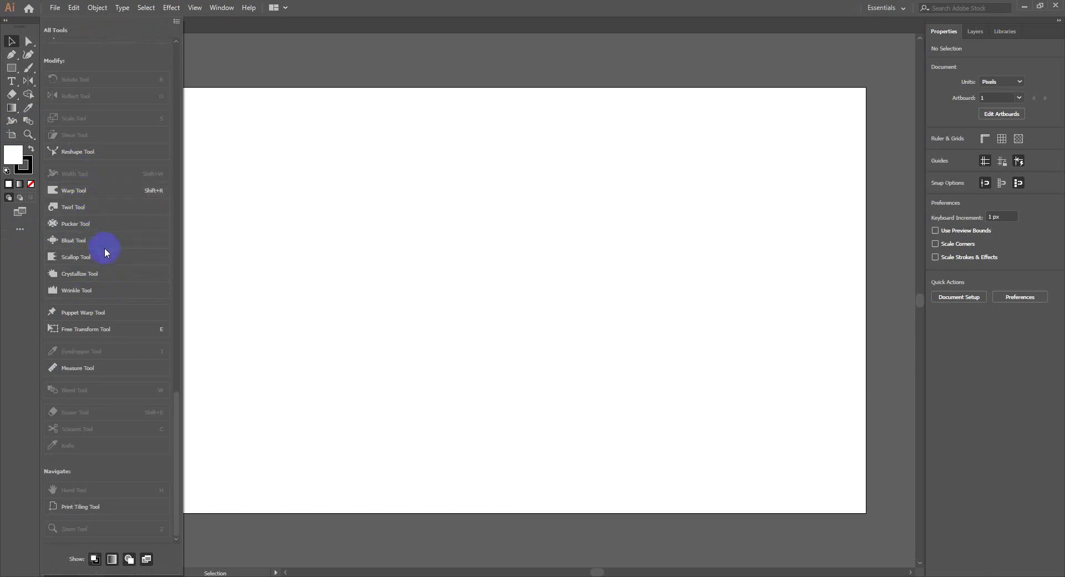
click(148, 416)
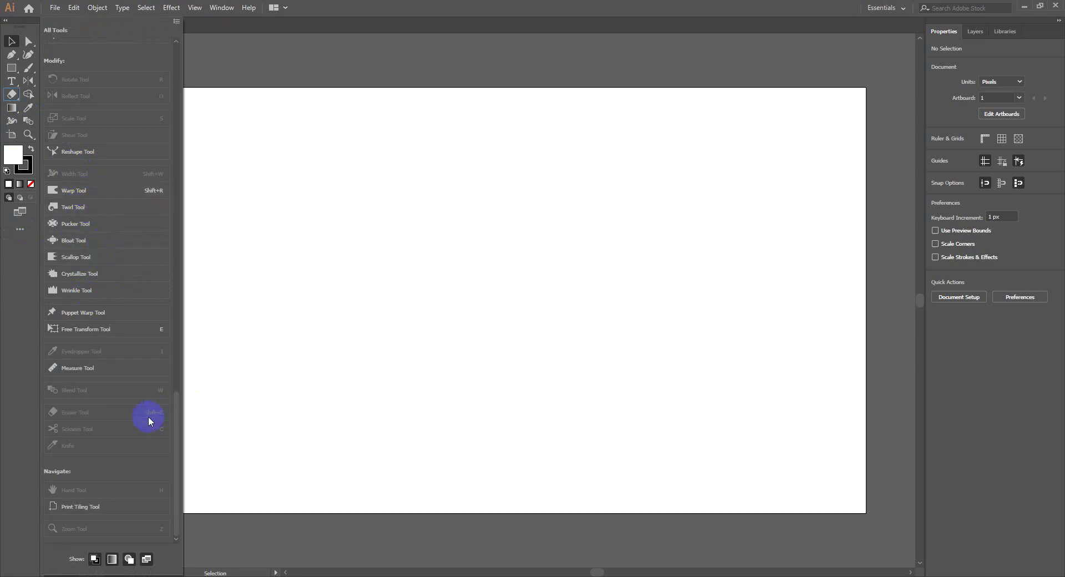
click(86, 512)
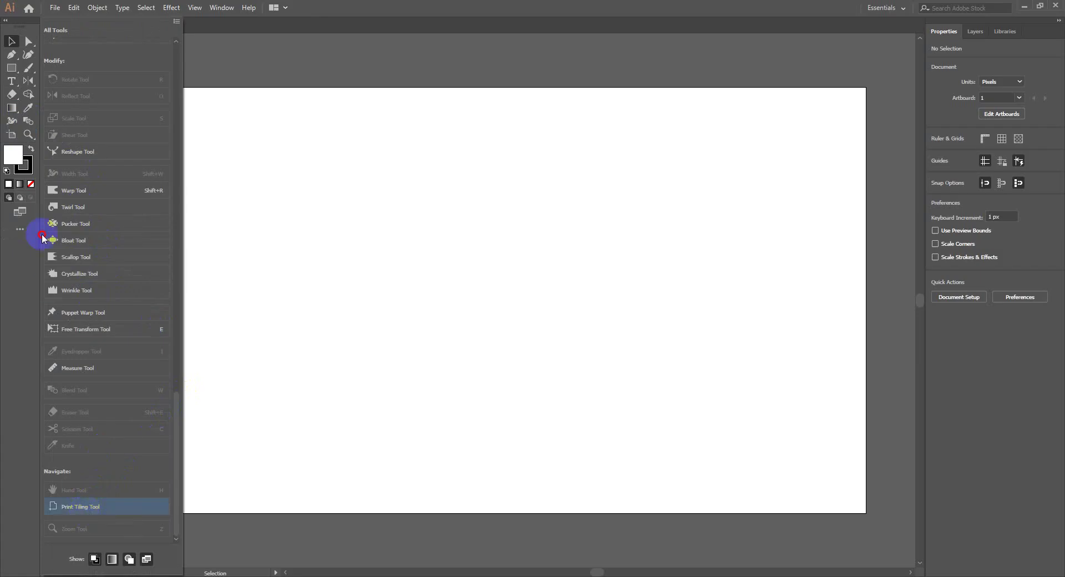
click(12, 135)
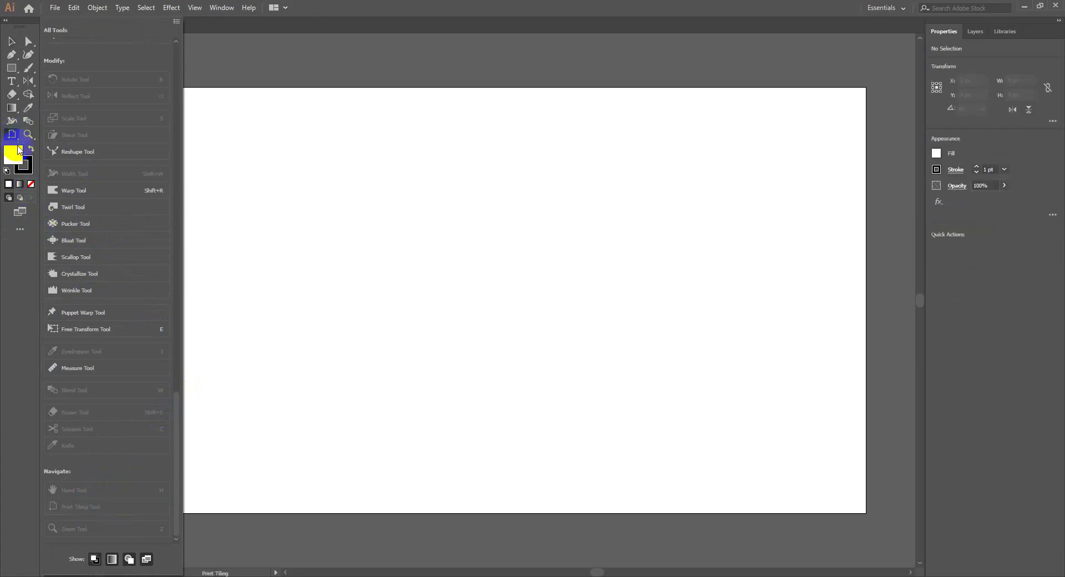
drag(16, 141, 75, 158)
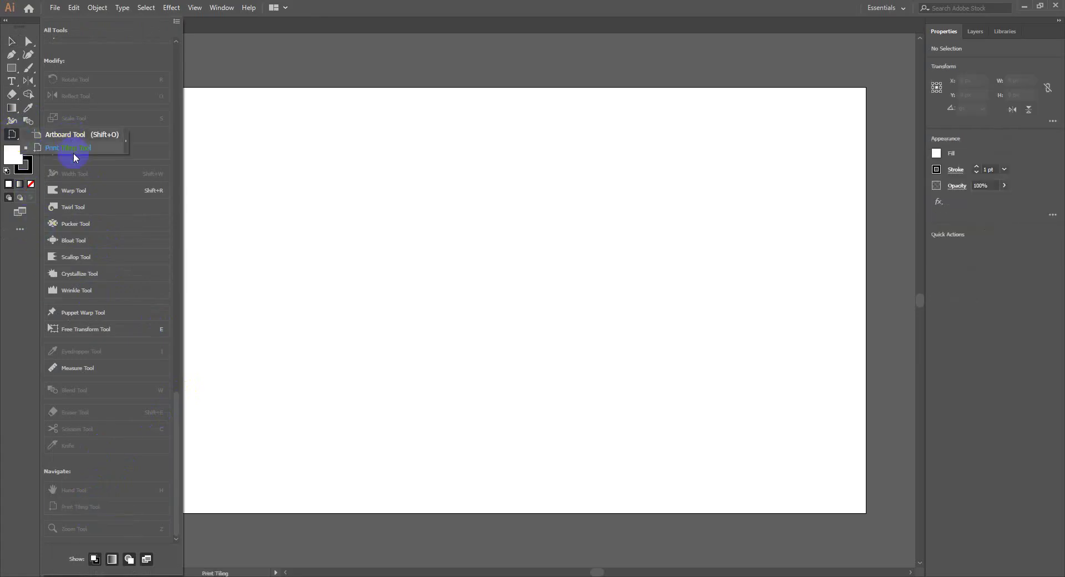
Step: Try to add the Arc Tool from the Draw category of the full tool list to the toolbar
scroll(146, 502, up, 10)
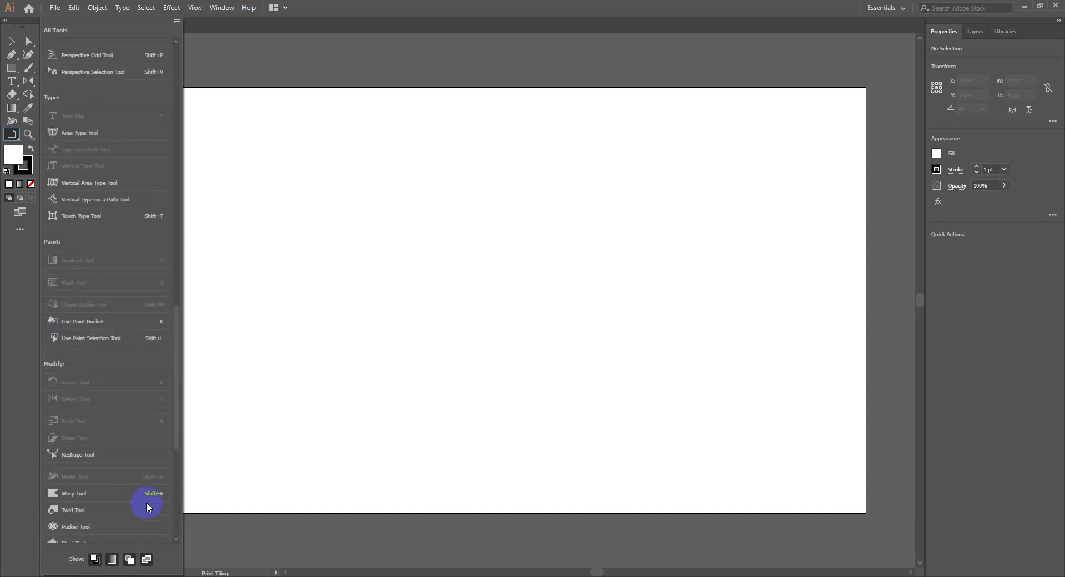
scroll(147, 501, up, 5)
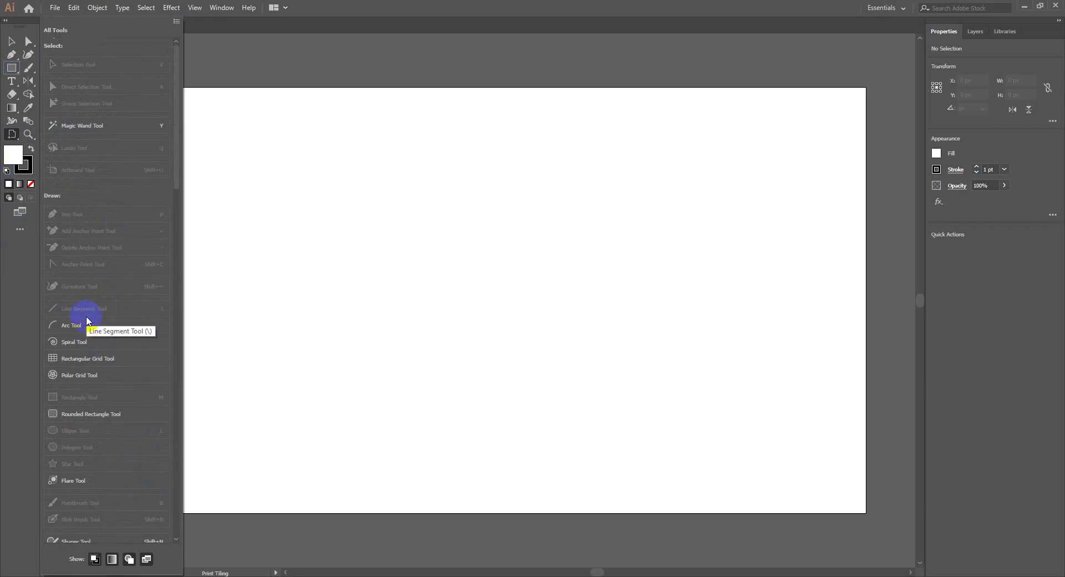
mouse_move(77, 325)
mouse_down()
mouse_move(32, 59)
mouse_move(40, 35)
mouse_move(24, 59)
mouse_up()
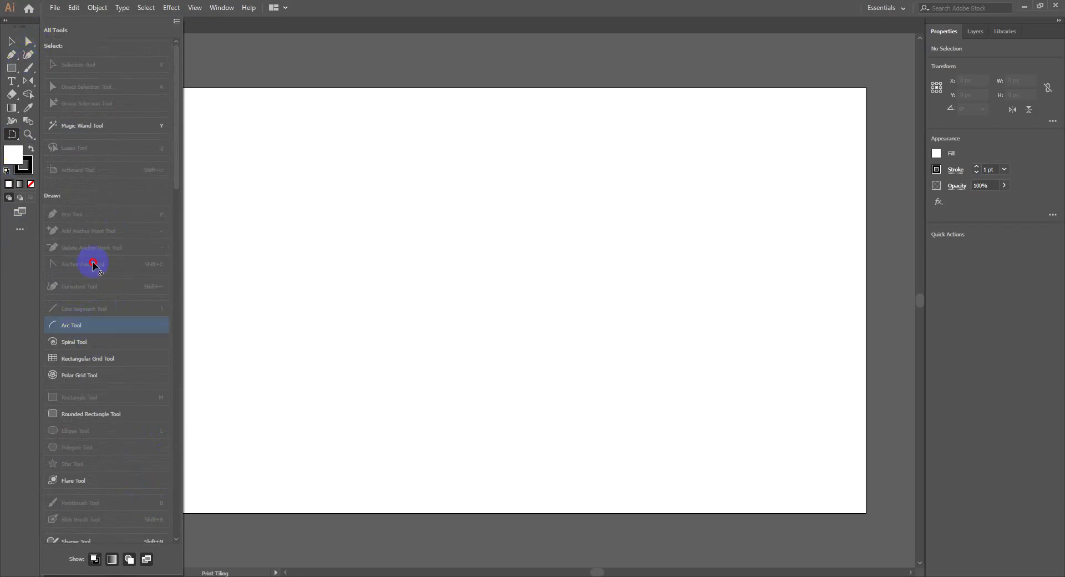
Step: Browse the categories of the full tool list from Select to Navigate and close the list
scroll(139, 376, down, 10)
scroll(138, 376, down, 5)
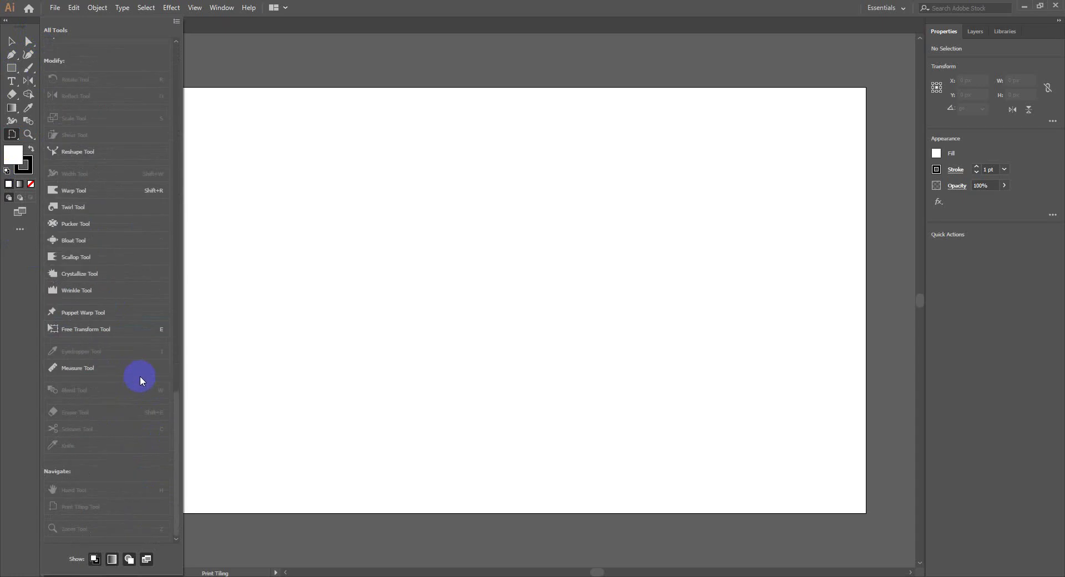
scroll(141, 366, down, 10)
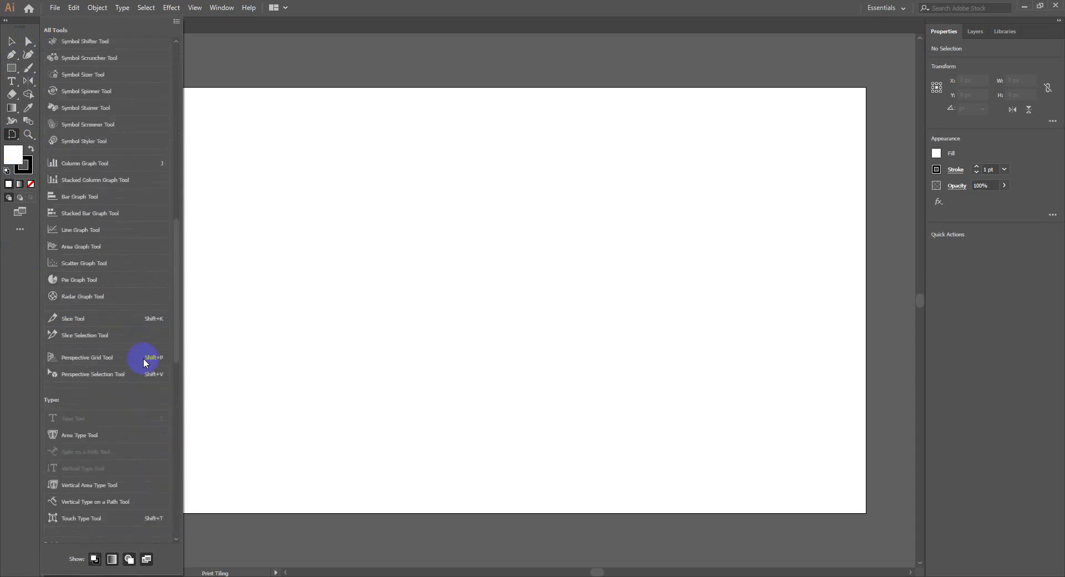
click(19, 230)
click(18, 229)
scroll(89, 174, up, 15)
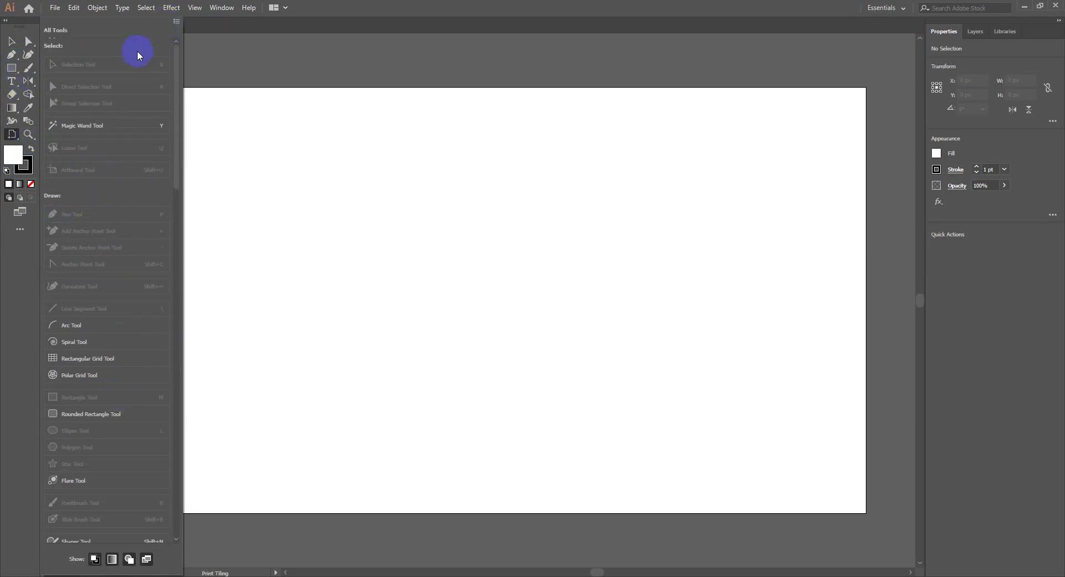
click(15, 232)
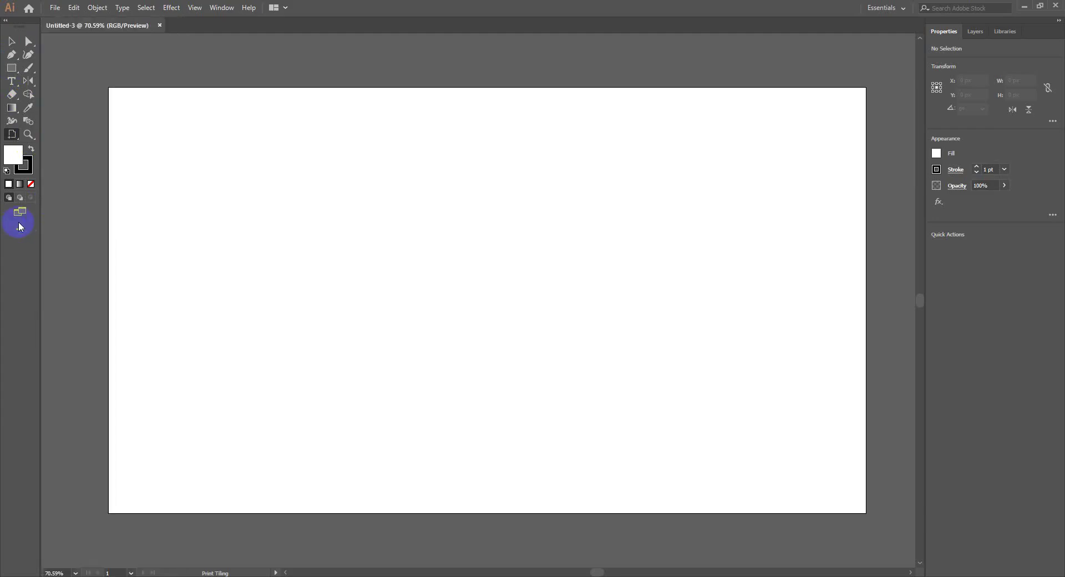
Step: Switch from the Print Tiling Tool back to the Selection Tool
click(15, 45)
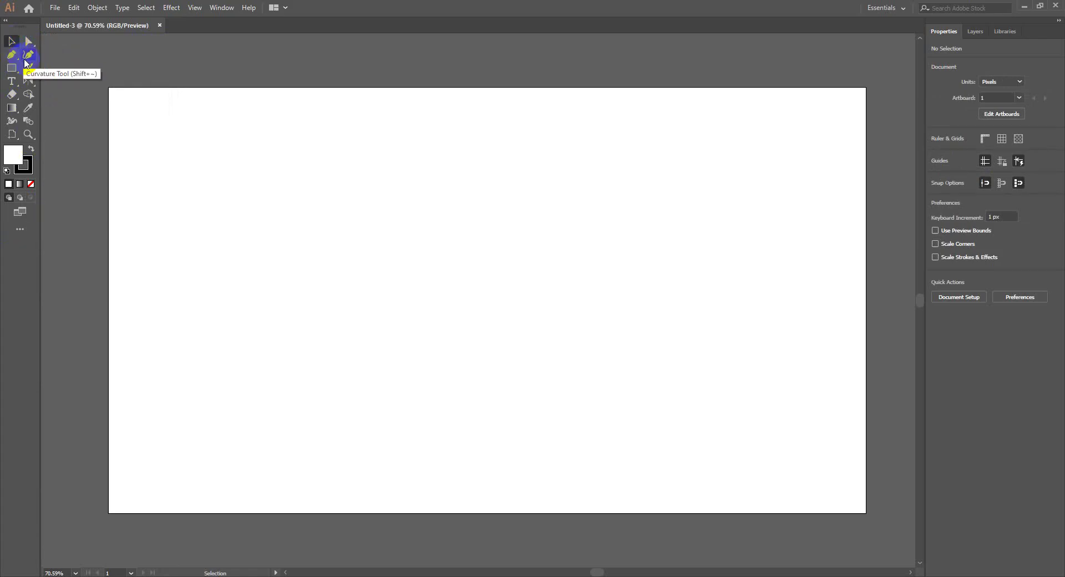
click(13, 146)
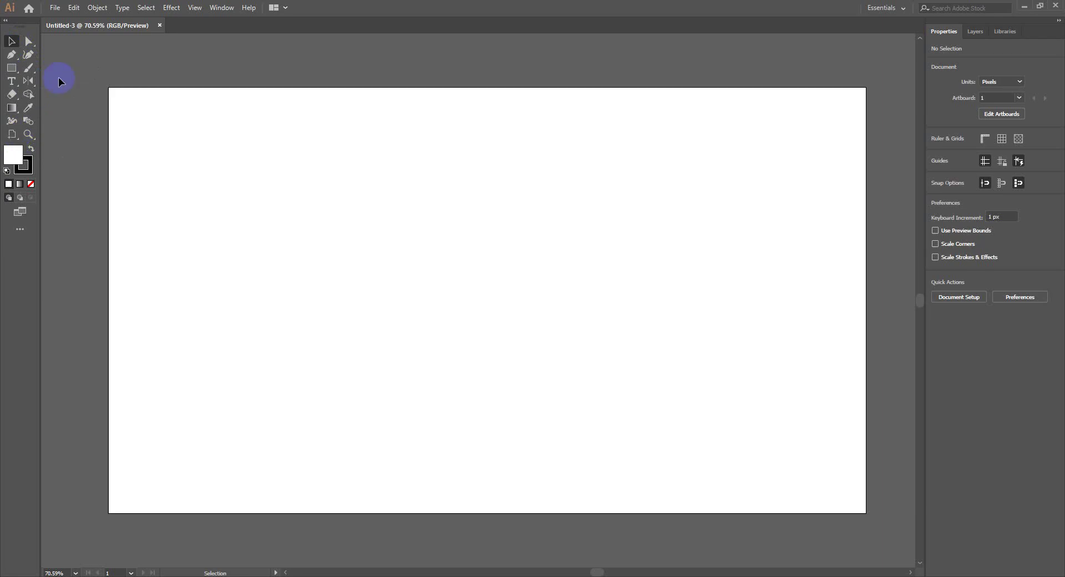
click(13, 146)
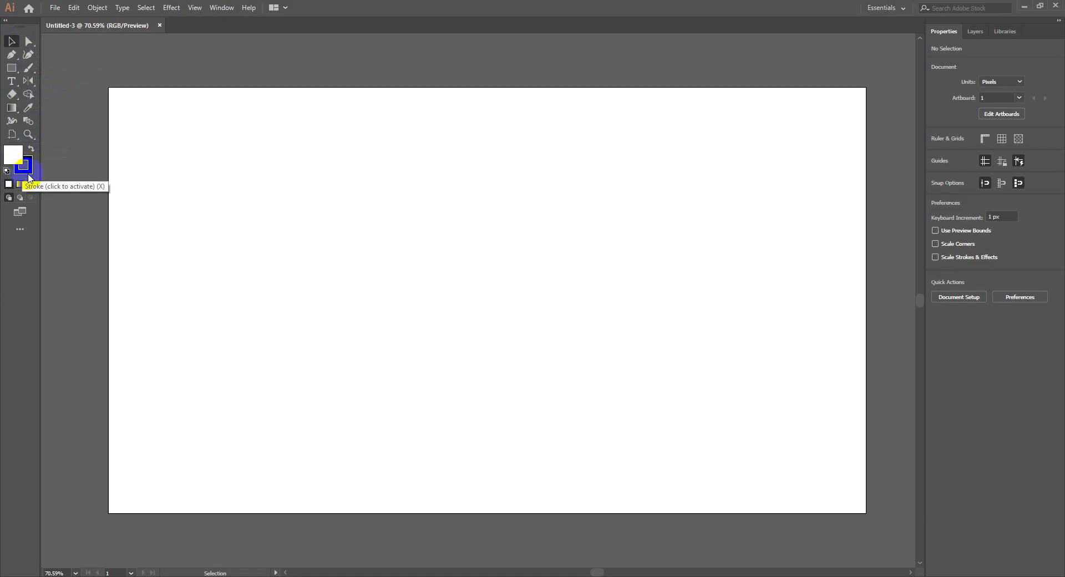
scroll(274, 285, up, 2)
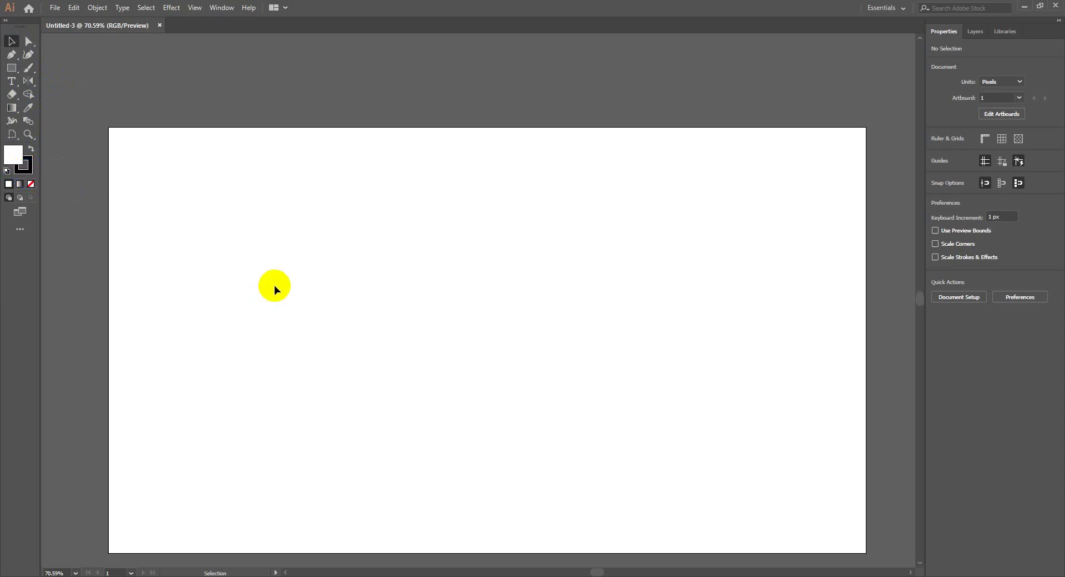
scroll(274, 285, up, 2)
scroll(275, 283, down, 4)
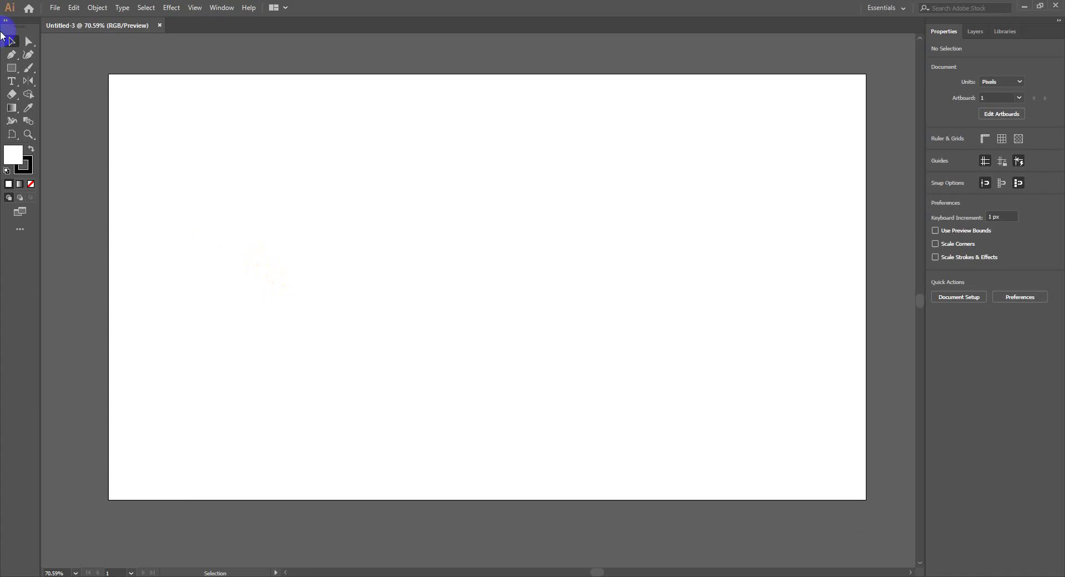
Step: Tear off the Rectangle Tool's group as a floating panel, move it over the artboard's upper part and close it
click(12, 69)
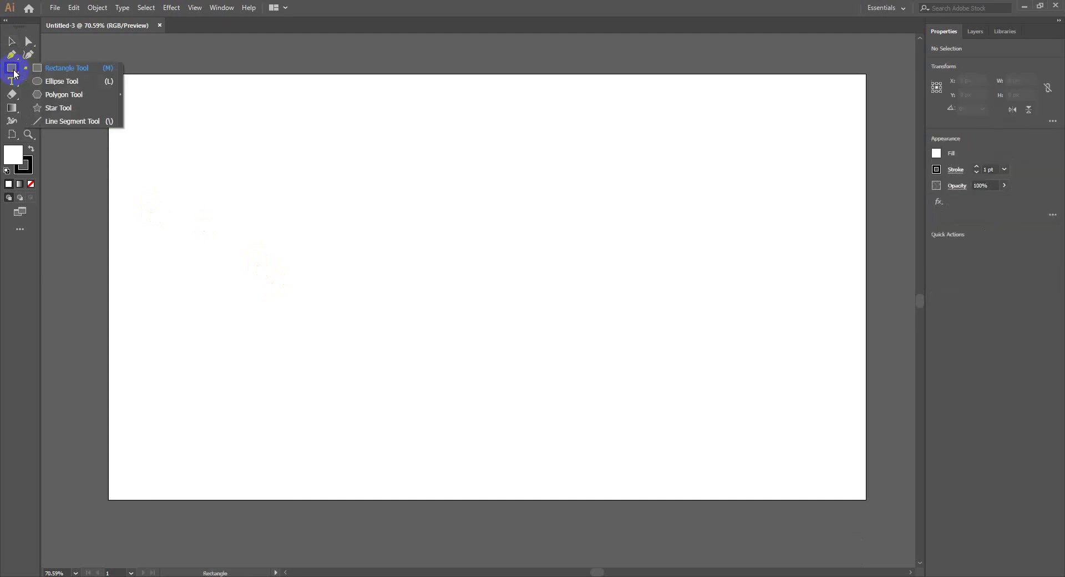
drag(13, 73, 120, 96)
click(121, 94)
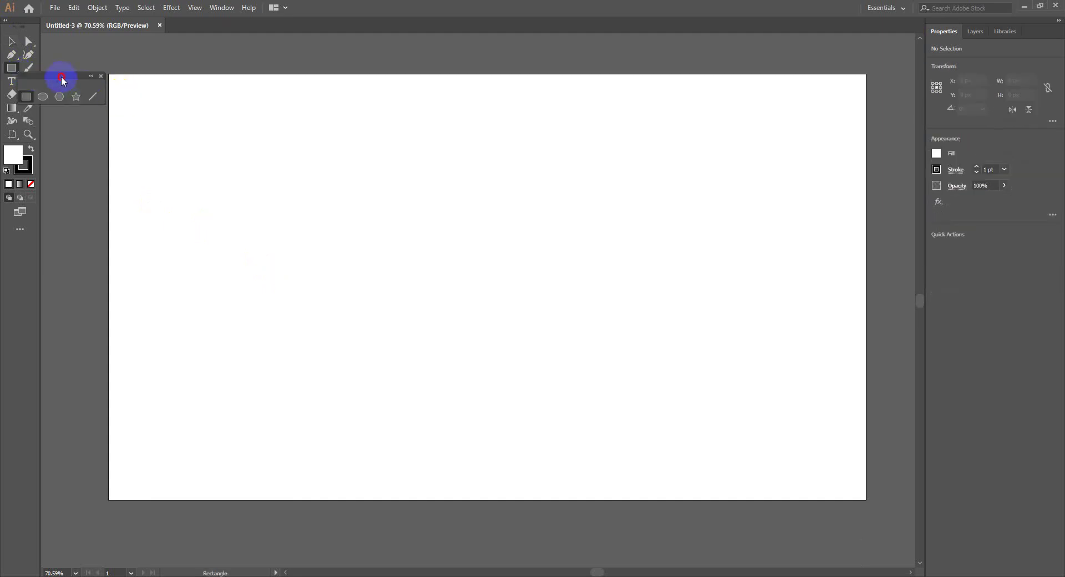
drag(61, 76, 493, 96)
click(524, 118)
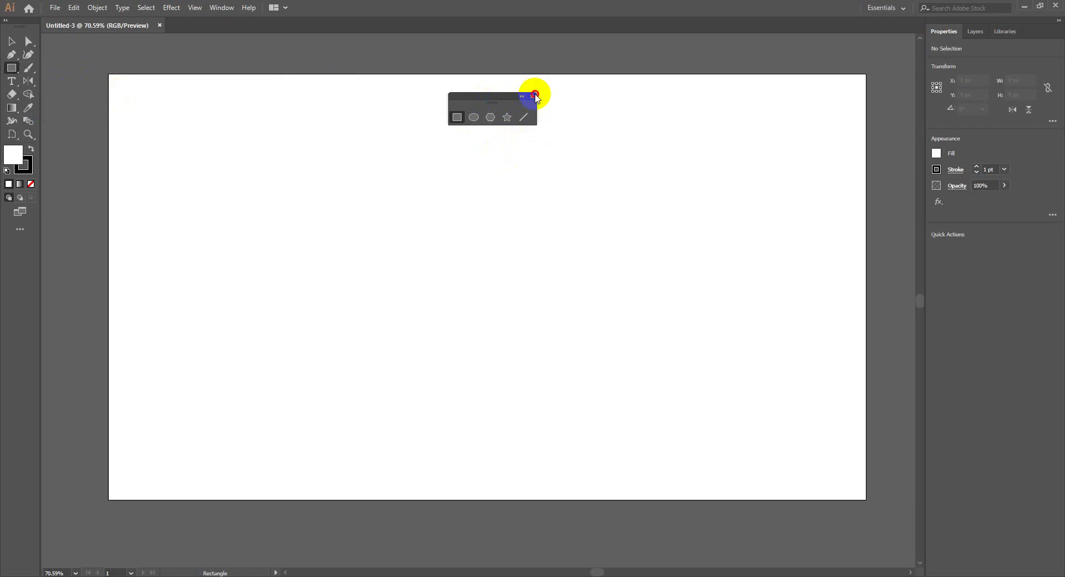
click(534, 96)
Step: Tear off the Rectangle Tool's group as a floating panel at the artboard's upper edge and choose the Rectangle Tool from it
drag(8, 72, 123, 93)
drag(52, 80, 493, 79)
click(470, 92)
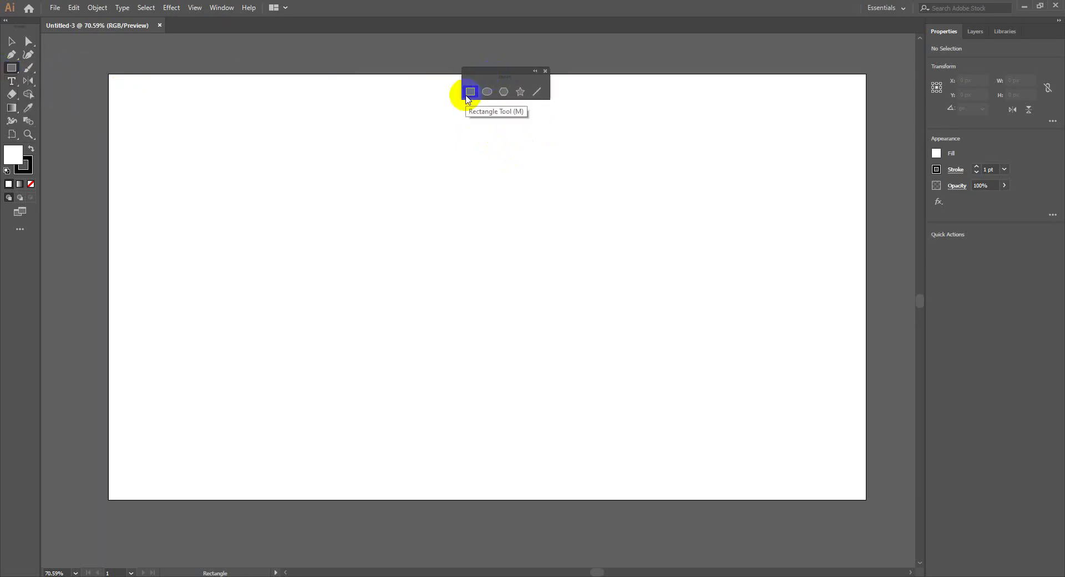
Step: Draw a rectangle about 598 x 423 px on the artboard's left half, switch to the Selection Tool and deselect it
drag(178, 161, 509, 396)
click(12, 155)
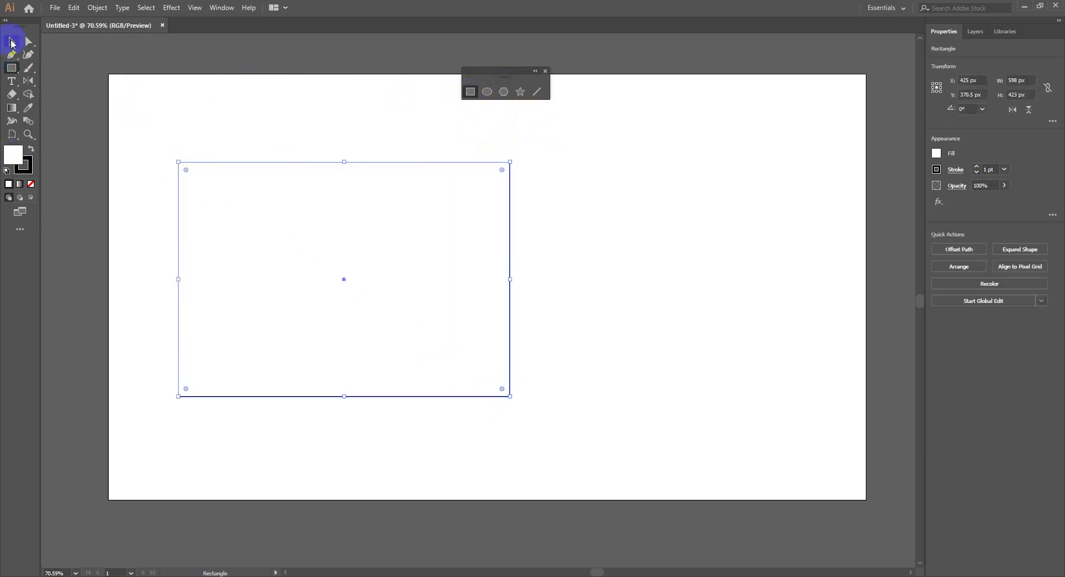
click(12, 41)
click(13, 155)
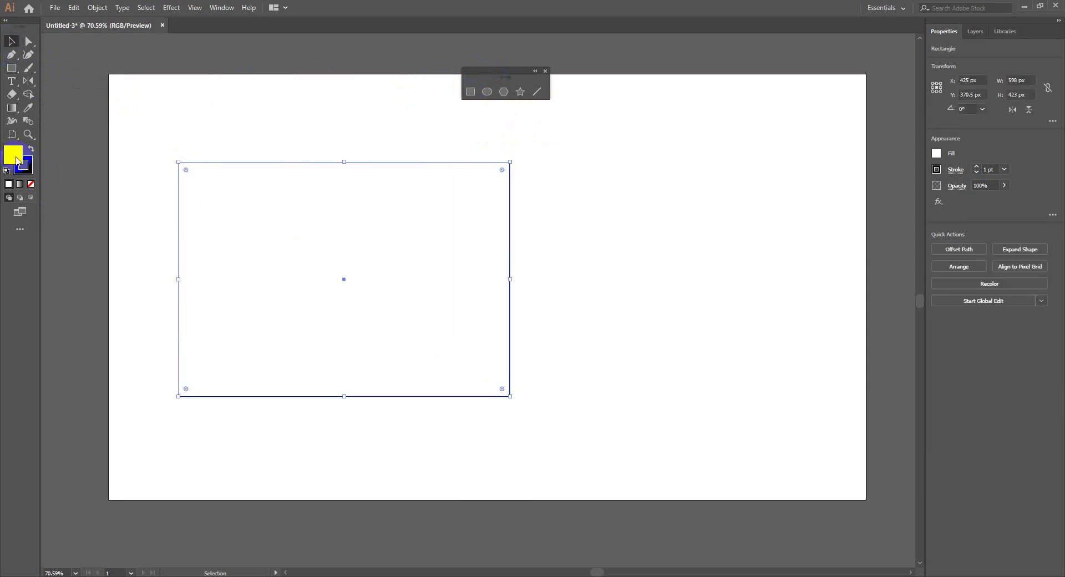
click(215, 148)
click(215, 99)
click(253, 233)
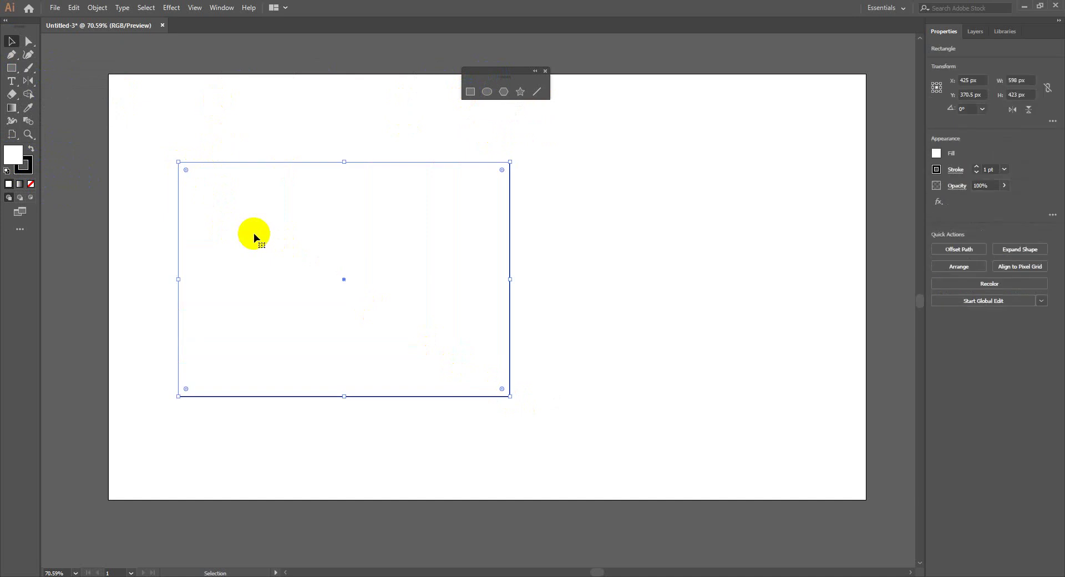
click(256, 138)
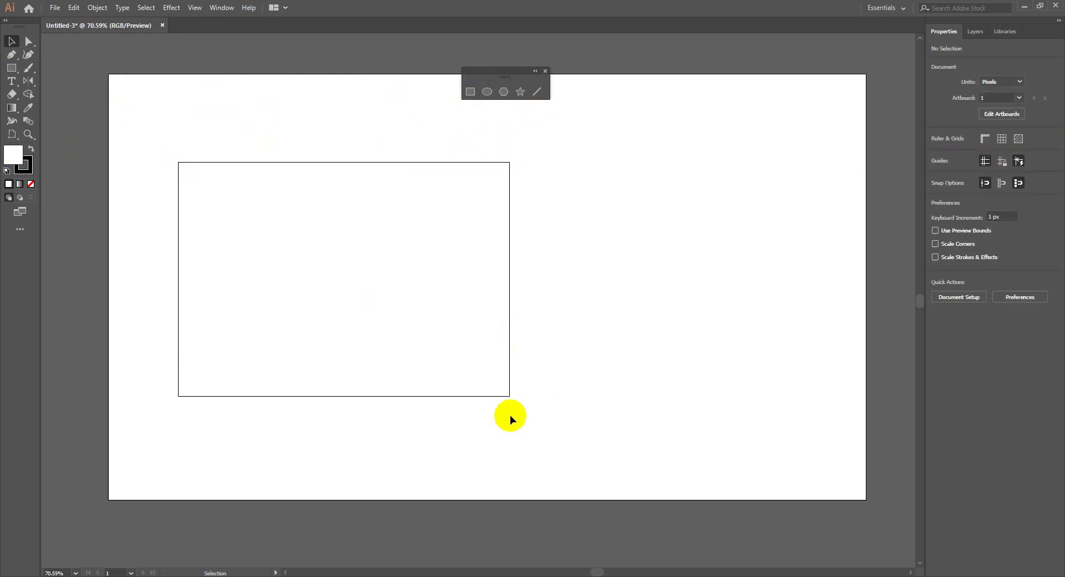
Step: Fill the rectangle with the light blue #759efc using the Color Picker and deselect it
click(293, 287)
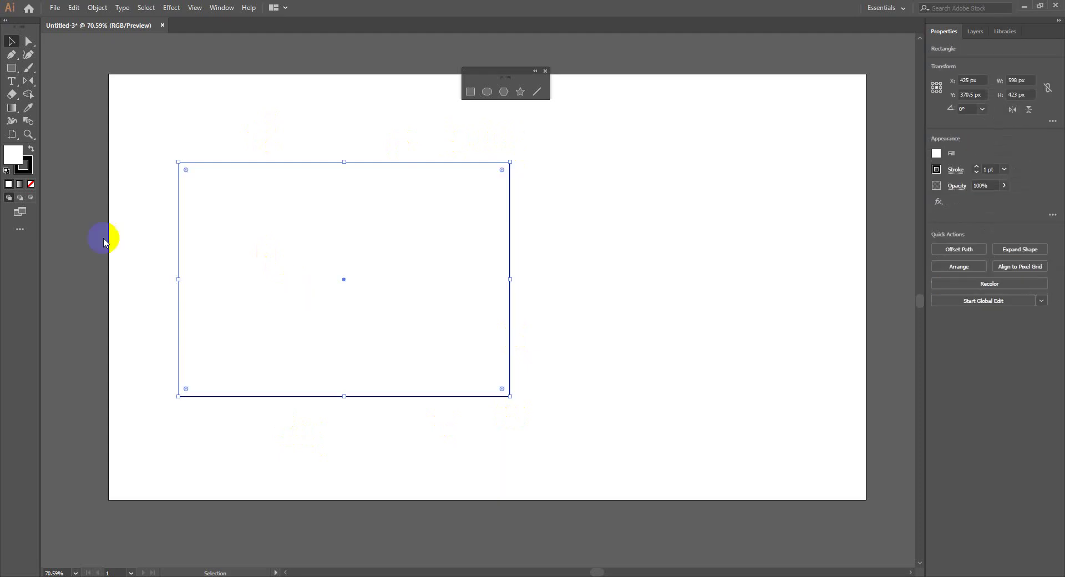
double_click(12, 154)
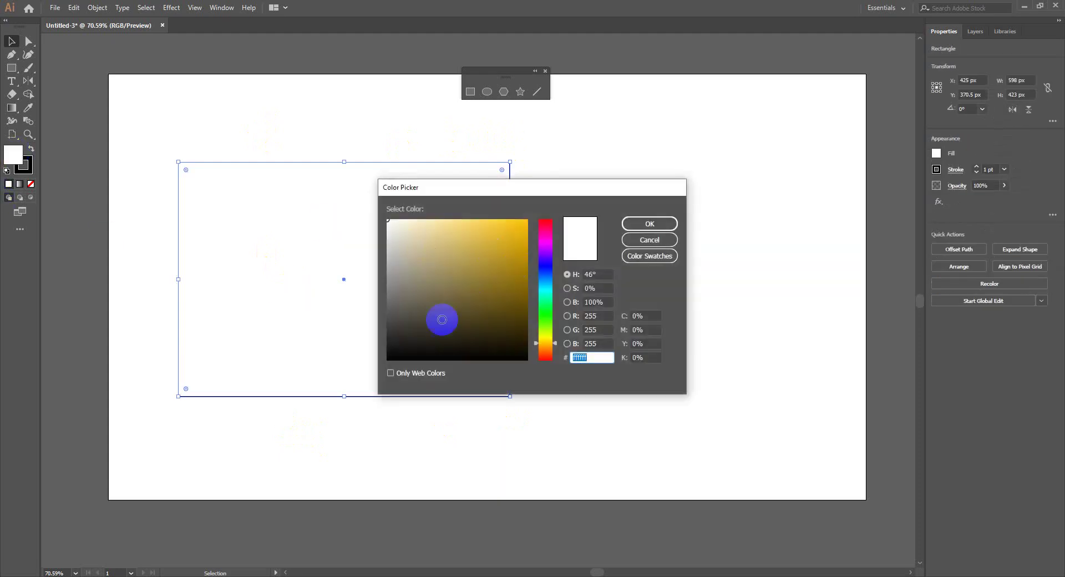
click(546, 273)
click(482, 221)
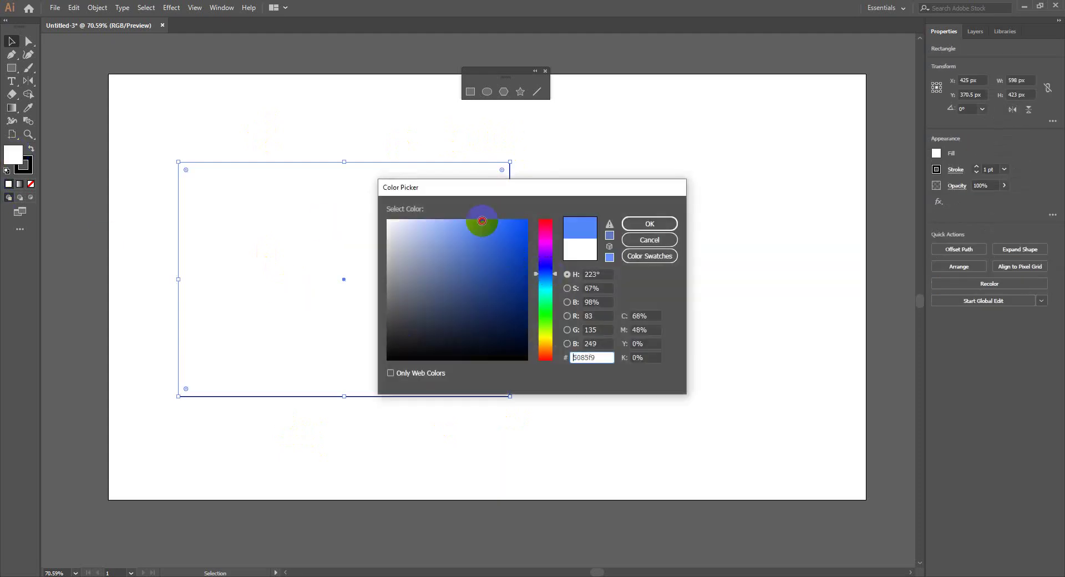
click(648, 225)
click(659, 280)
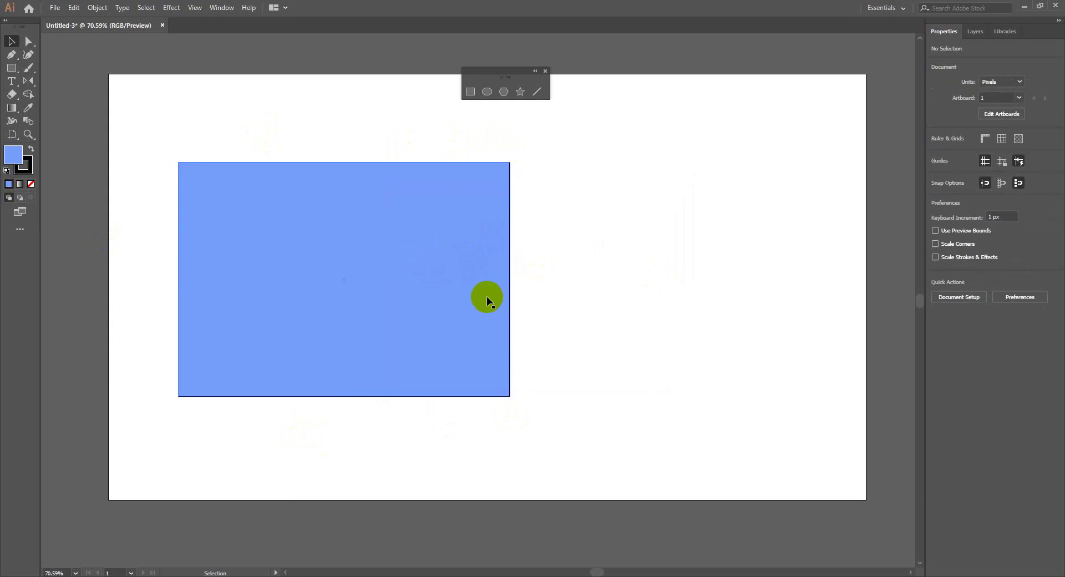
Step: Set the rectangle's stroke to None and make its fill the active colour
click(487, 296)
click(23, 165)
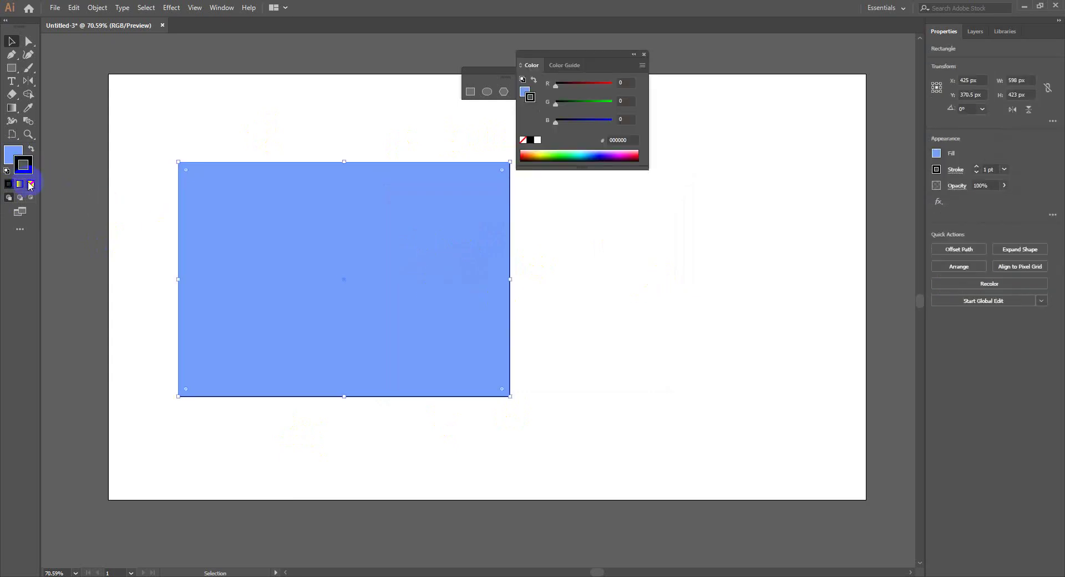
click(14, 154)
Step: Recolour the rectangle's fill to magenta #e700b6 from the colour spectrum and move the Color panel clear of the rectangle
drag(144, 121, 531, 392)
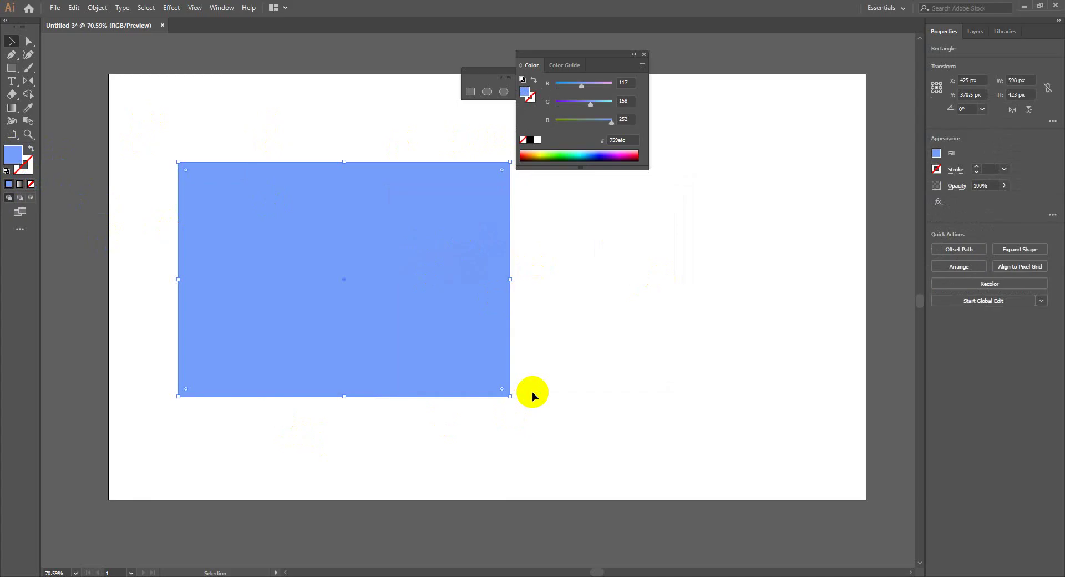
drag(545, 157, 631, 152)
drag(582, 57, 724, 100)
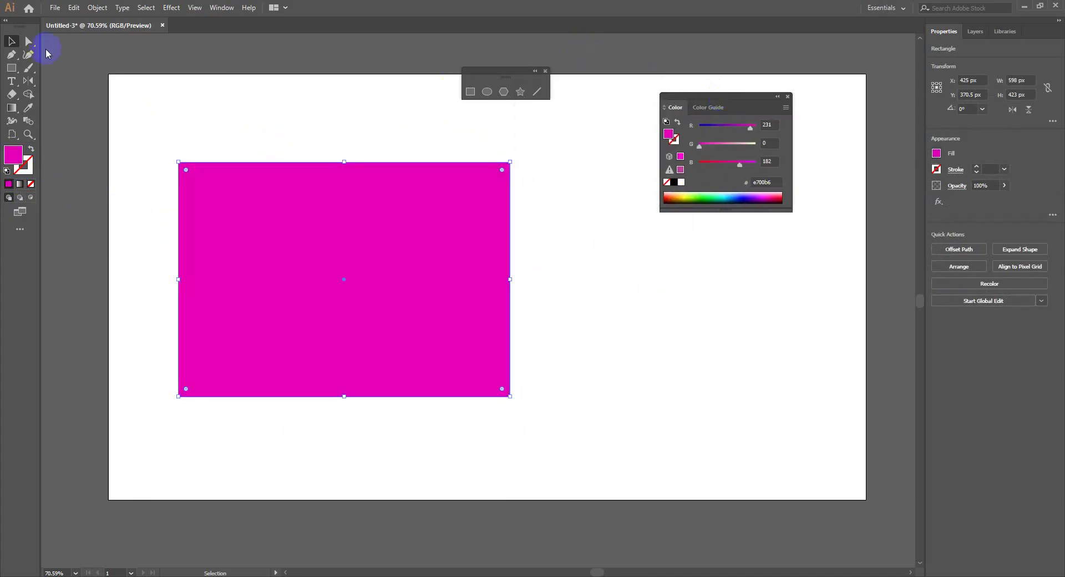
Step: Draw a circle about 348 x 349 px beside the rectangle with the Ellipse Tool, and undo it together with the magenta fill
drag(13, 68, 49, 75)
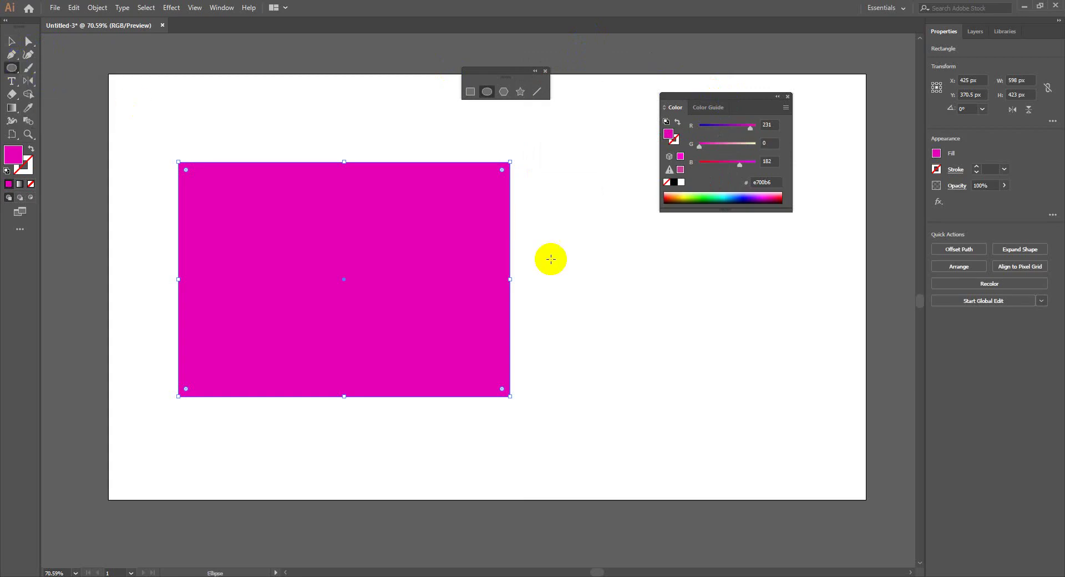
drag(579, 235, 771, 426)
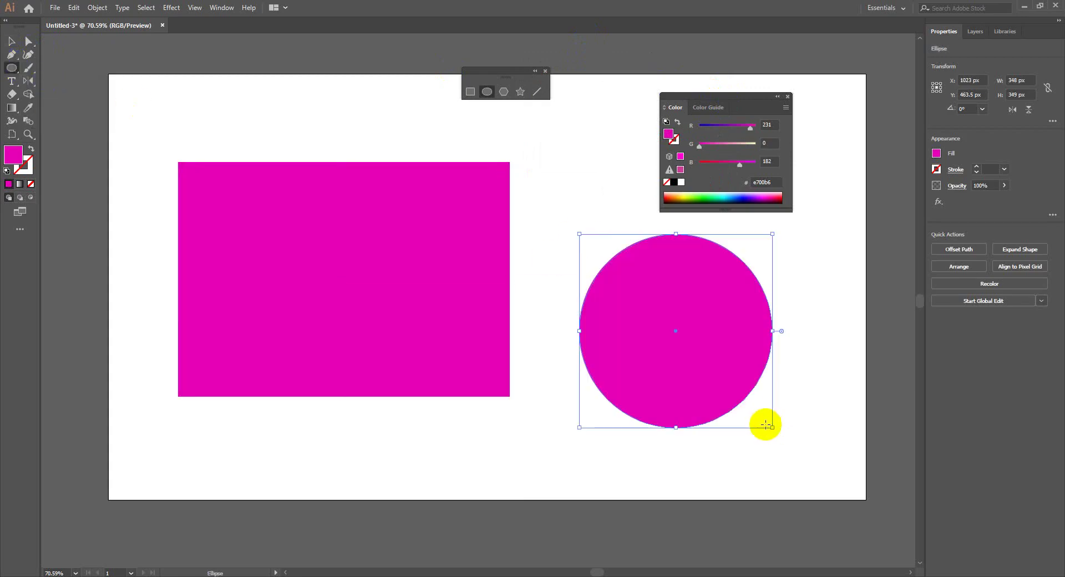
key(ctrl+z)
key(ctrl+z)
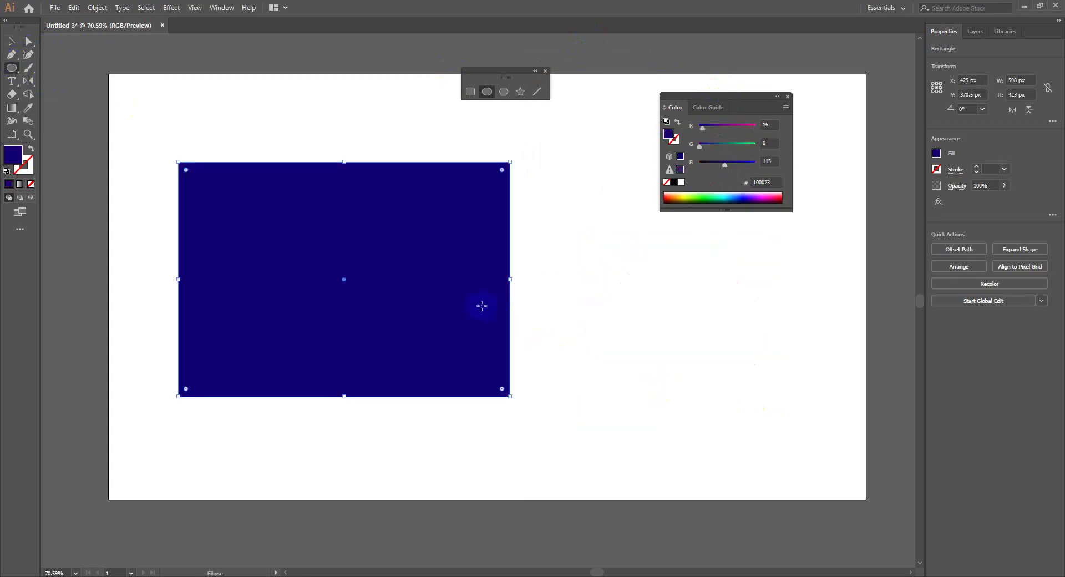
Step: Undo back past the rectangle, draw a large ellipse on the artboard's left half and undo it, leaving the artboard empty
key(ctrl+z)
drag(253, 133, 580, 449)
key(ctrl+z)
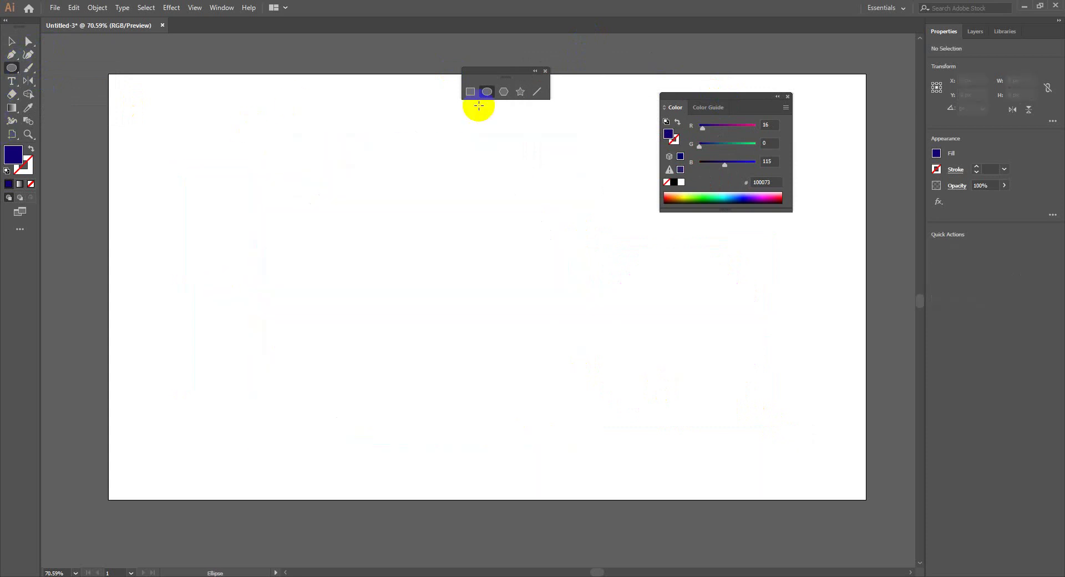
Step: Draw a polygon on the artboard's upper left, vary its number of sides down to a triangle about 396 x 429 px, and undo it
click(503, 92)
drag(316, 185, 368, 314)
key(Down)
key(Down)
key(Down)
key(Up)
key(Up)
key(Up)
key(Up)
key(Up)
key(Up)
key(Up)
key(Up)
key(Up)
key(Up)
key(Down)
key(Down)
key(Down)
key(Down)
key(Down)
key(Down)
key(Down)
key(Down)
key(Down)
key(Down)
key(Up)
key(Up)
key(Up)
key(Up)
key(Up)
key(Up)
key(Up)
key(Up)
key(Down)
key(Down)
key(Down)
key(Down)
key(Down)
key(Down)
key(Up)
key(Up)
key(Up)
key(Down)
key(Down)
key(Down)
key(Down)
key(Down)
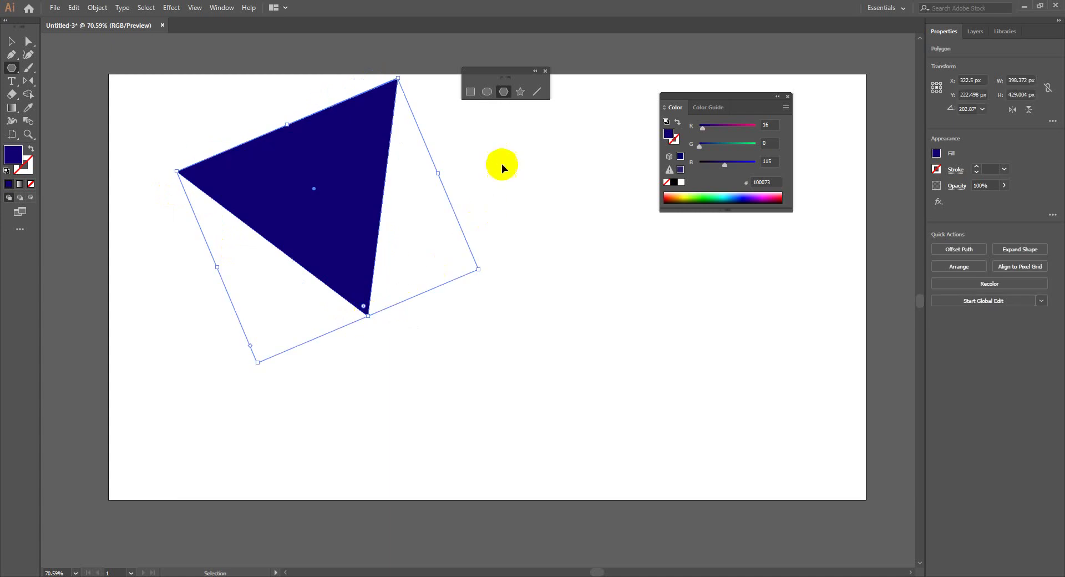
key(ctrl+z)
Step: Draw a star about 723 x 723 px on the artboard's left half, repeatedly adding points and lengthening its spikes, and undo it
click(520, 92)
drag(328, 236, 339, 336)
key(Up)
key(Up)
key(Up)
key(Up)
key(Up)
key(Up)
key(Up)
key(Up)
key(Up)
key(Up)
key(Up)
key(Up)
key(Up)
key(Up)
key(Up)
key(Up)
key(Up)
key(Up)
key(Up)
key(Up)
key(Up)
drag(343, 340, 366, 431)
key(Up)
key(Up)
key(Up)
key(Up)
key(Up)
key(Up)
key(Up)
key(Up)
key(Up)
key(Up)
key(Up)
key(Up)
key(Up)
key(Up)
key(Up)
key(Up)
key(Up)
key(Up)
key(Up)
key(Up)
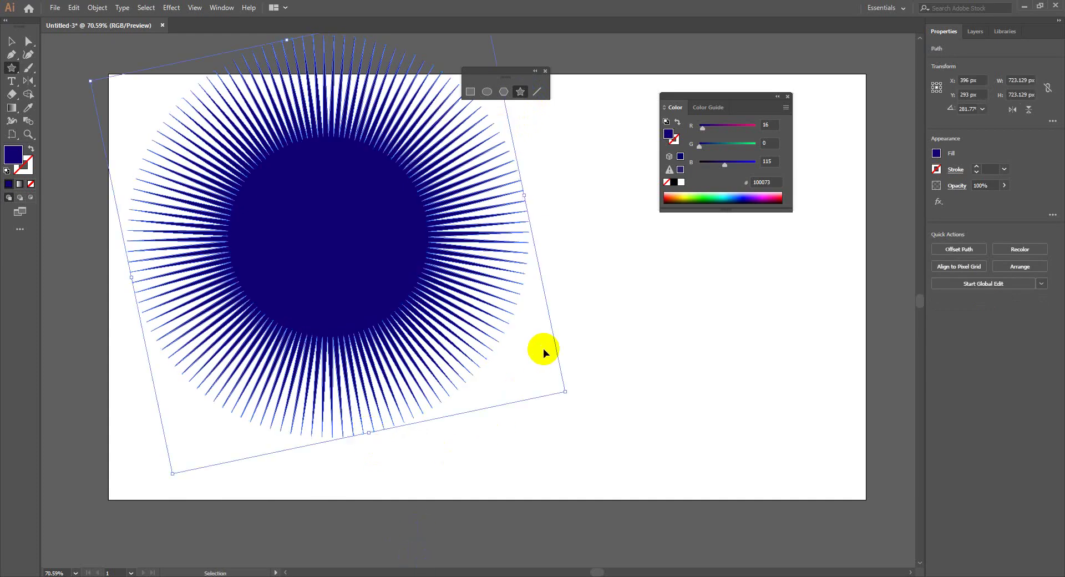
key(ctrl+z)
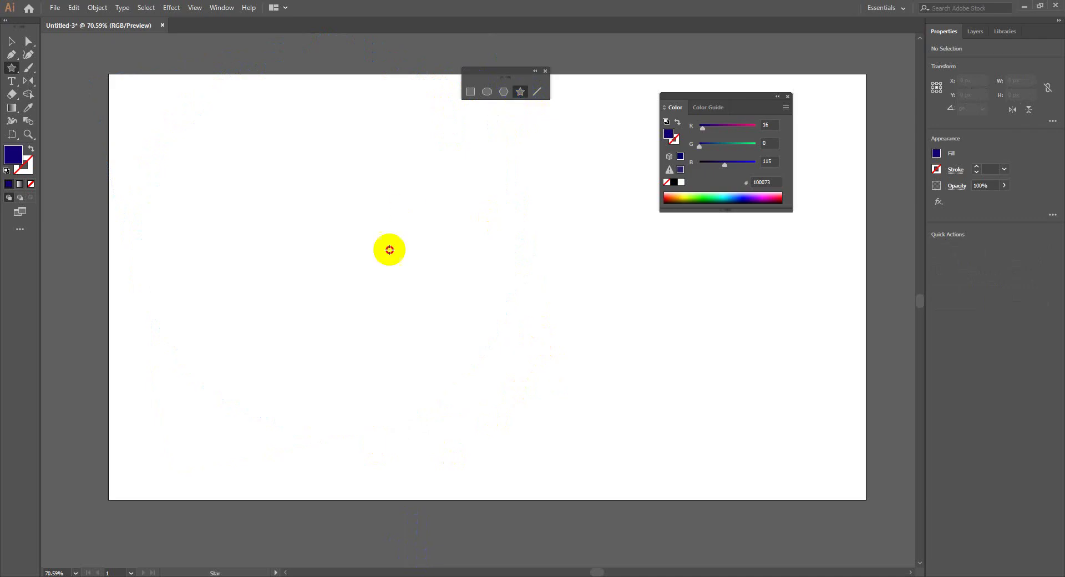
Step: Draw a star about 262 x 261 px on the artboard's upper left, reduce it to five points, and delete it
drag(390, 244, 400, 319)
key(Down)
key(Down)
key(Down)
key(Down)
key(Down)
key(Down)
key(Down)
key(Down)
key(Down)
key(Down)
key(Down)
key(Down)
key(Down)
key(Down)
key(Down)
key(Down)
key(Down)
key(Down)
key(Down)
key(Down)
key(Down)
key(Down)
key(Down)
key(Down)
key(Down)
key(Down)
key(Down)
key(Down)
key(Down)
key(Down)
key(Down)
key(Down)
key(Down)
key(Down)
key(Down)
key(Down)
key(Down)
key(Down)
key(Down)
key(Down)
key(Down)
key(Down)
key(Up)
click(11, 47)
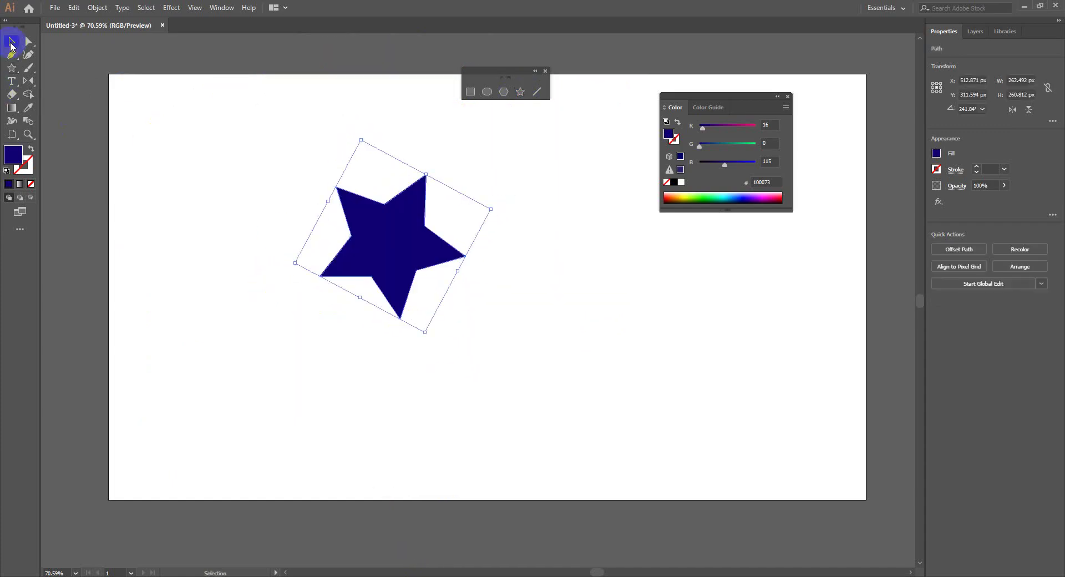
key(Delete)
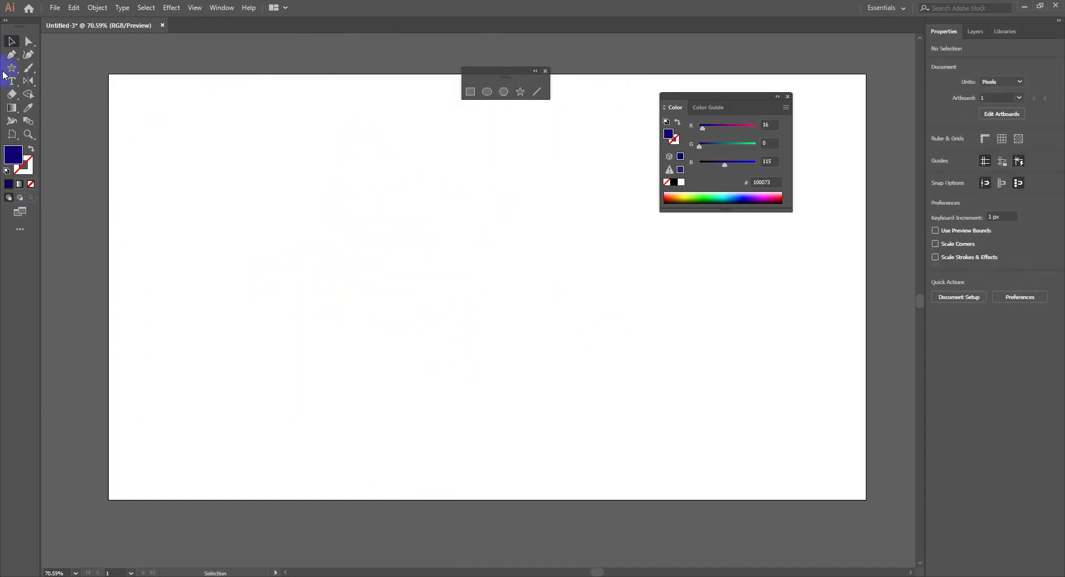
Step: Draw a rectangle about 364 x 428 px on the artboard's left half with the Rectangle Tool, and return to the Selection Tool
drag(5, 72, 52, 67)
drag(253, 147, 455, 383)
drag(11, 68, 33, 69)
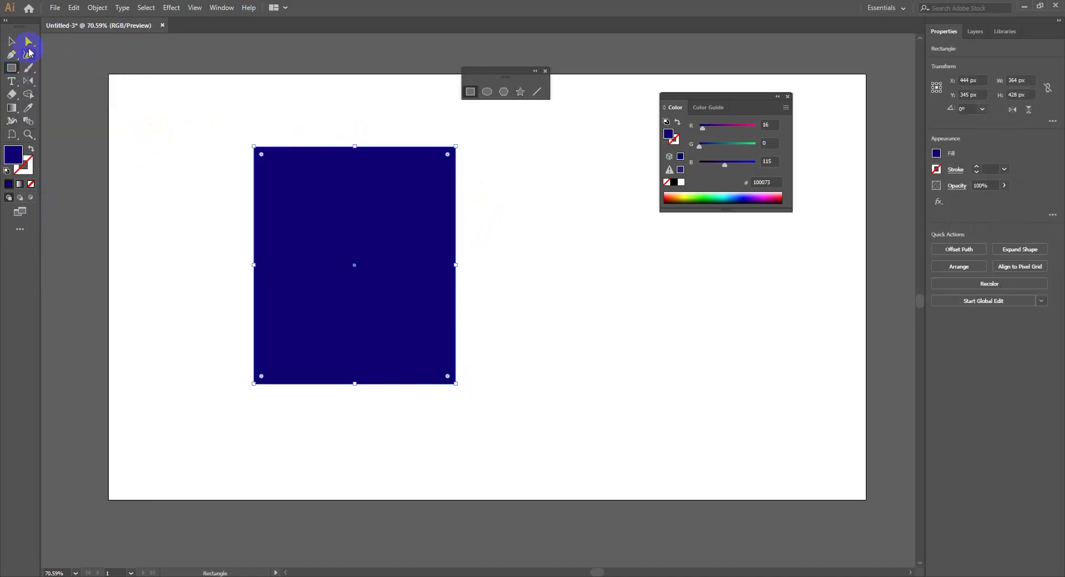
click(11, 41)
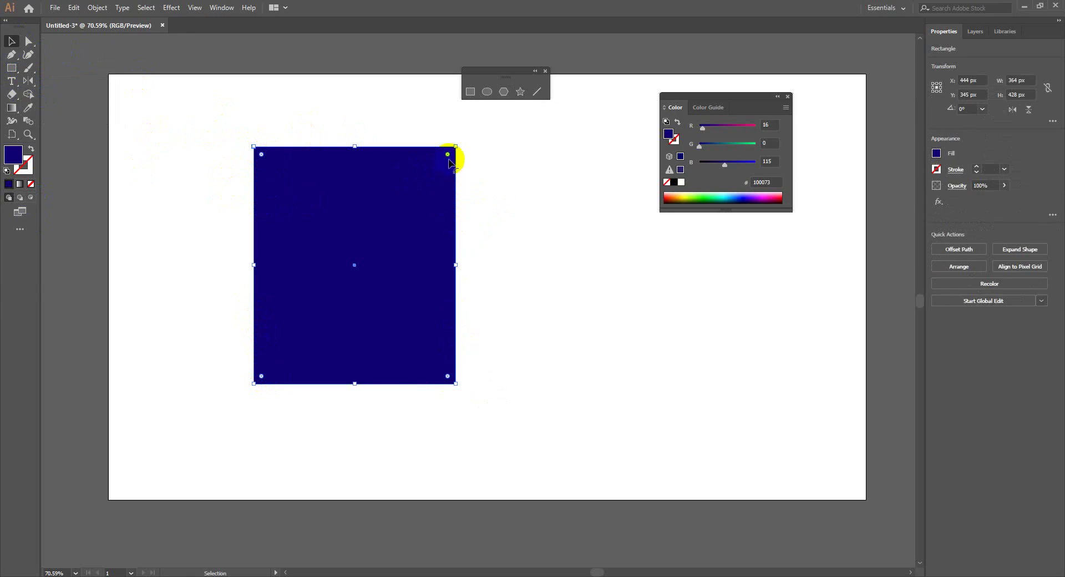
Step: Try rounding the rectangle's corners by different amounts from its upper-right corner widget, undoing each attempt
drag(447, 154, 408, 193)
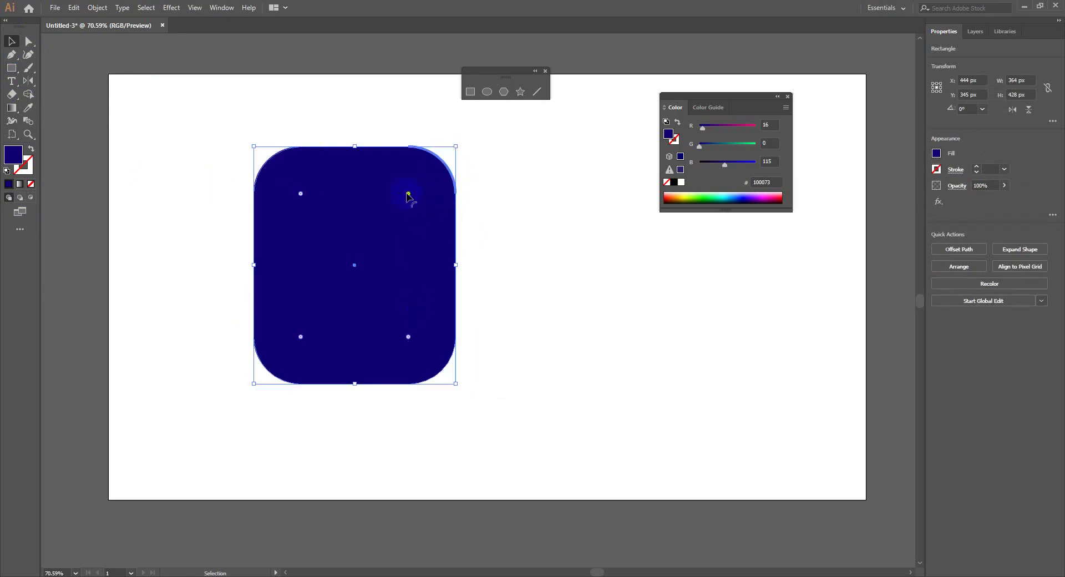
key(ctrl+z)
drag(447, 155, 426, 175)
key(ctrl+z)
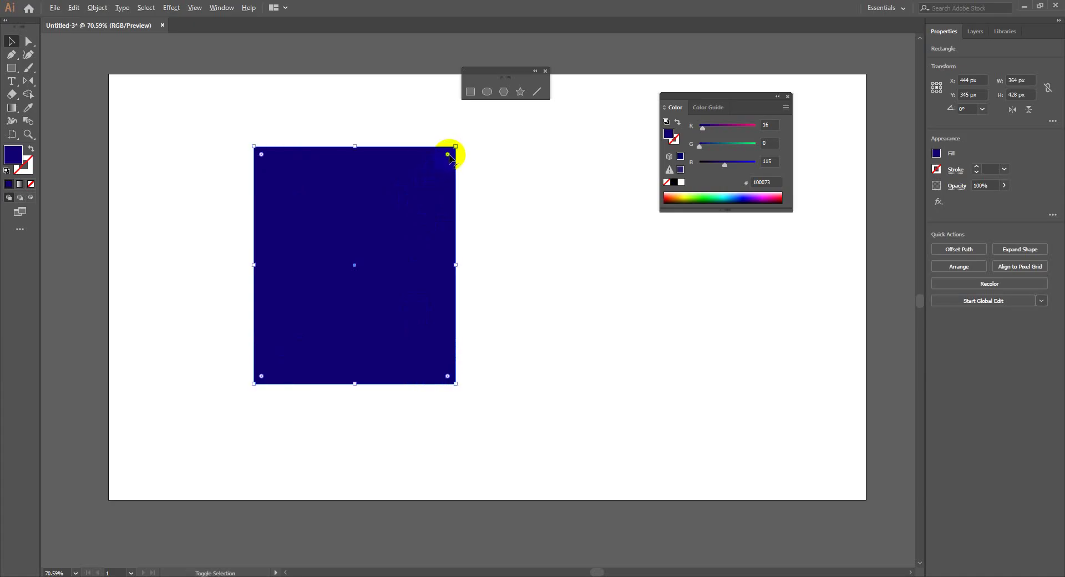
mouse_move(448, 155)
mouse_down()
mouse_move(409, 178)
mouse_move(440, 178)
mouse_move(390, 175)
mouse_move(427, 176)
mouse_move(435, 162)
mouse_move(393, 178)
mouse_move(451, 171)
mouse_move(394, 169)
mouse_move(430, 162)
mouse_up()
key(ctrl+z)
key(ctrl+z)
mouse_move(448, 157)
mouse_down()
mouse_move(369, 183)
mouse_move(316, 239)
mouse_move(463, 161)
mouse_move(450, 152)
mouse_up()
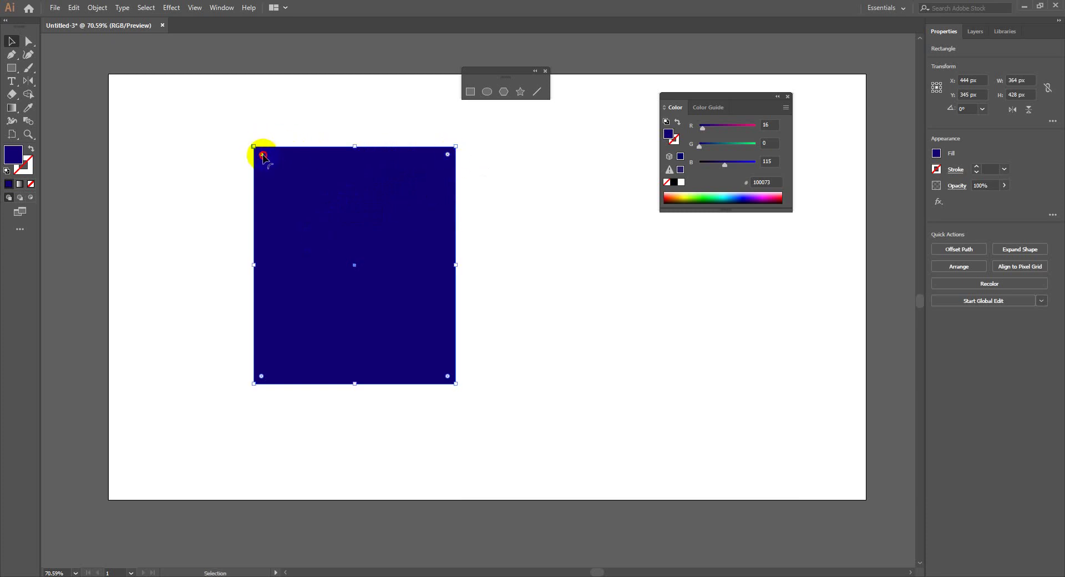
Step: Round only the rectangle's upper-left corner into a large arc, undo it, and delete the rectangle
drag(262, 155, 439, 278)
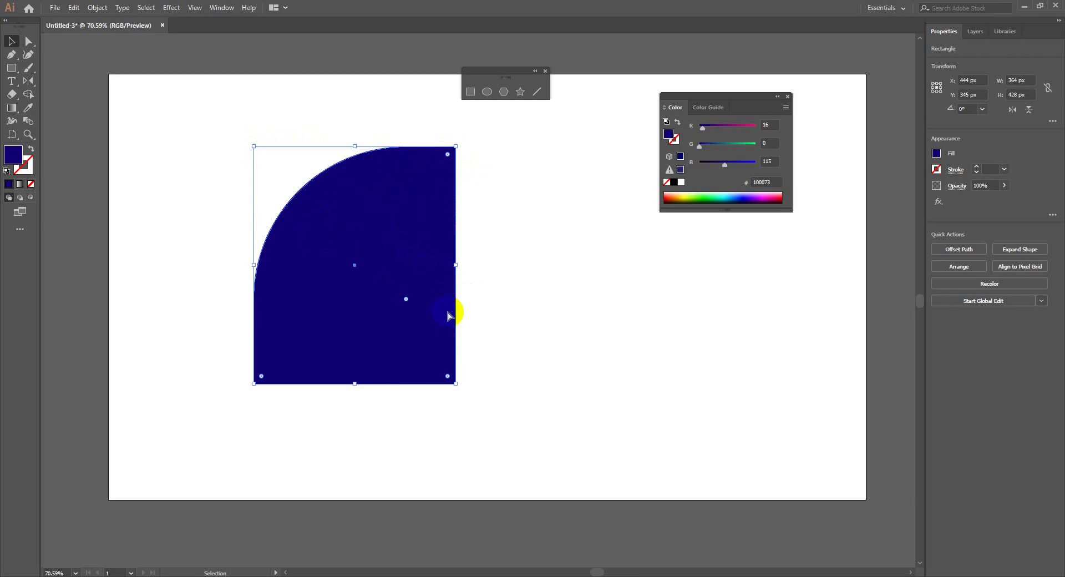
key(ctrl+z)
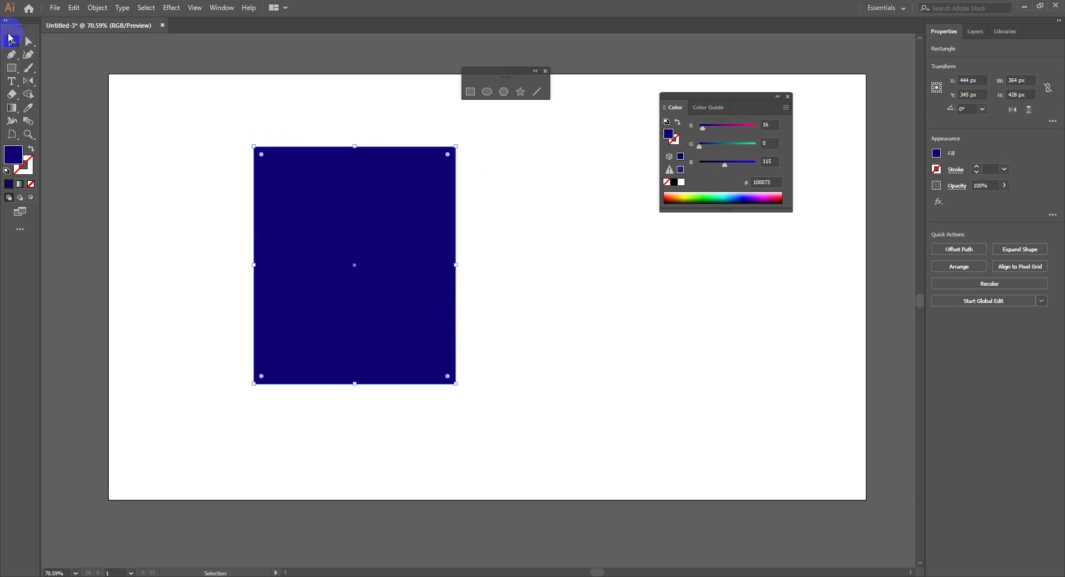
drag(185, 119, 464, 364)
key(Delete)
Step: Draw a circle about 415 x 415 px on the left half of the artboard with the Ellipse Tool
click(11, 68)
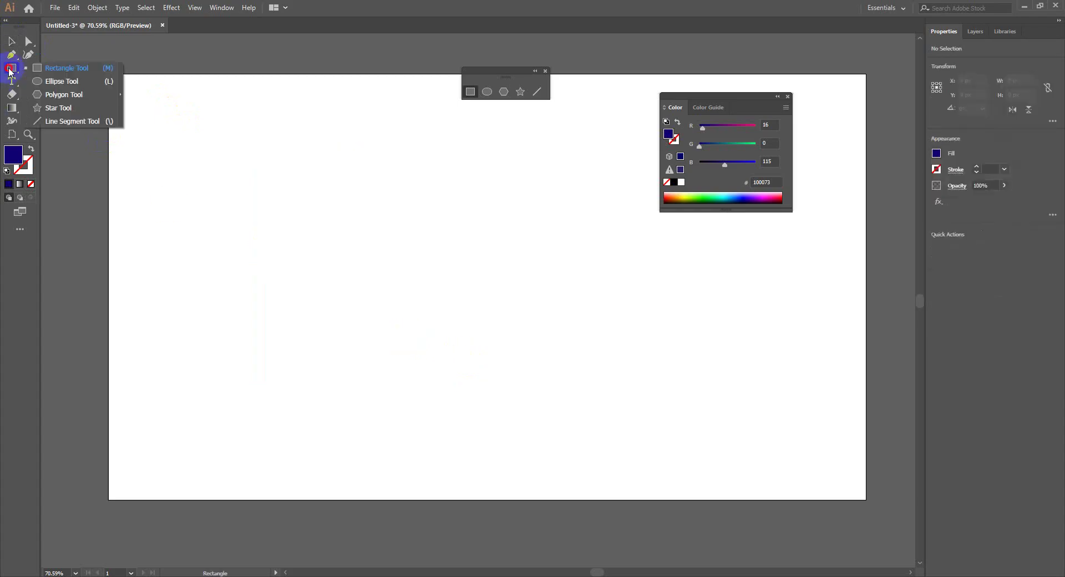
click(72, 86)
drag(268, 211, 500, 439)
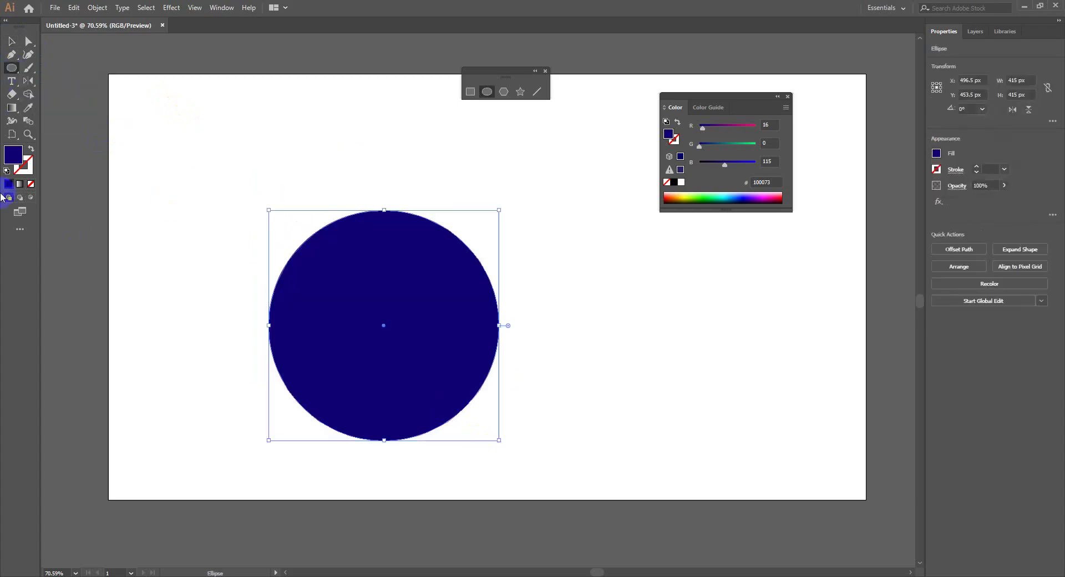
Step: Set the circle's fill to bright red, ff180d, in the Color Picker
double_click(9, 164)
click(543, 358)
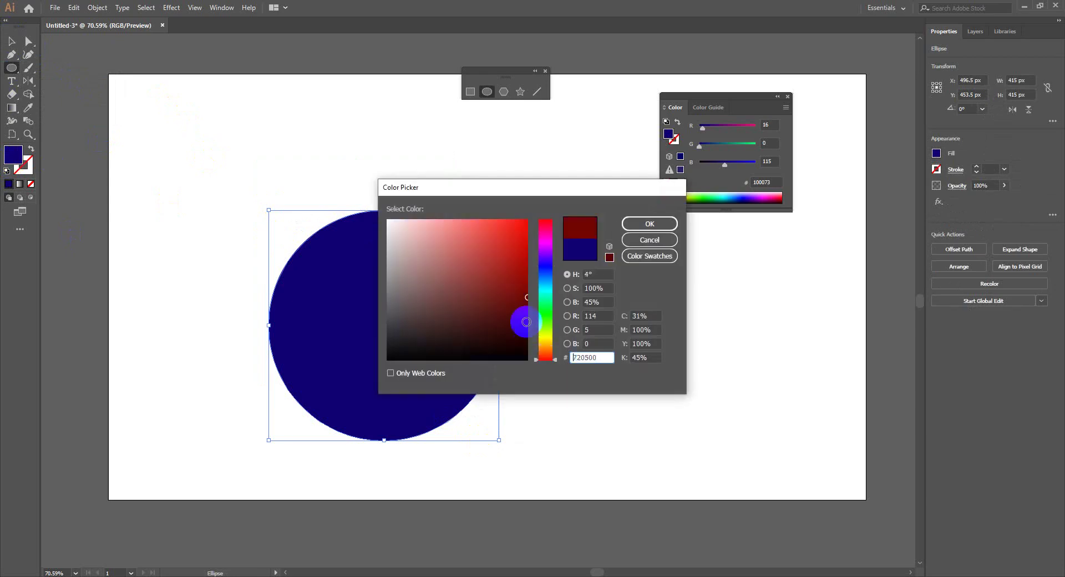
drag(494, 257, 521, 211)
click(650, 224)
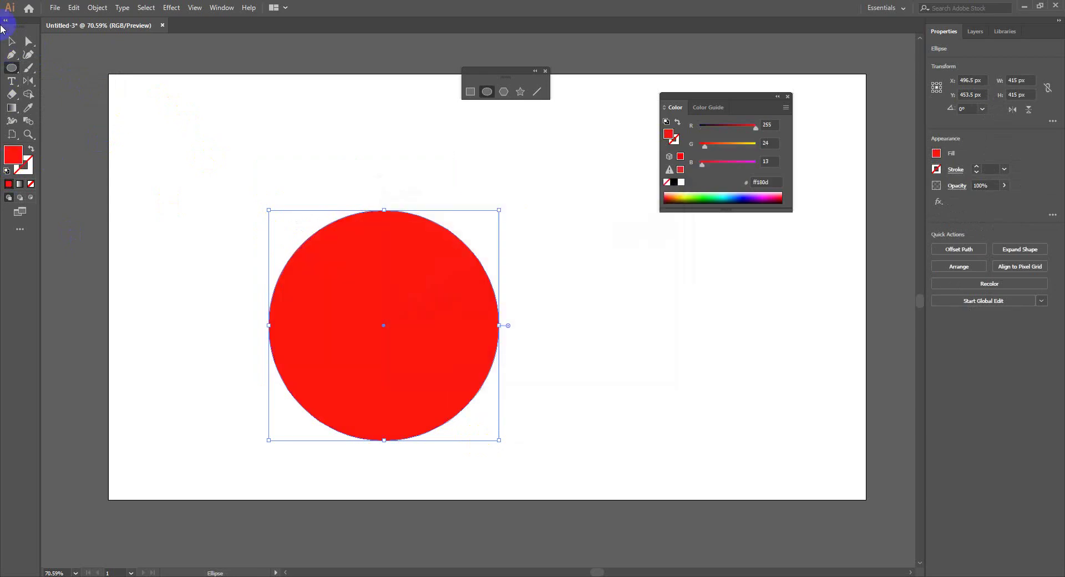
Step: Duplicate the red circle horizontally so the copy sits to its right, and undo the last stray change
click(10, 42)
drag(399, 342, 514, 330)
drag(216, 169, 572, 424)
key(ctrl+z)
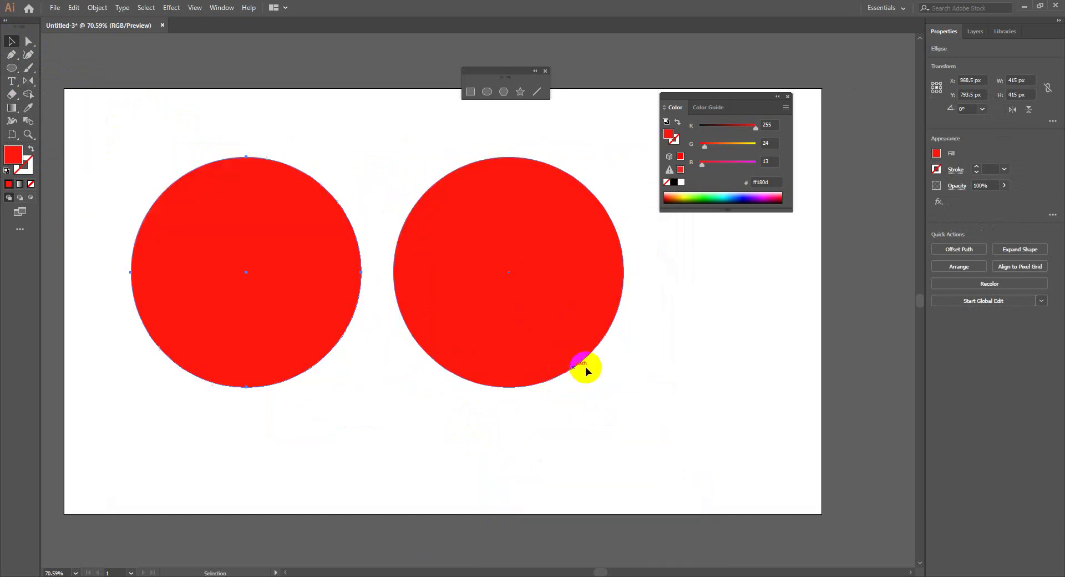
Step: Select both red circles, scale them down together to about 314 x 147 px, and move them to about X 463, Y 172.5 px
drag(652, 395, 103, 200)
shift+click(302, 310)
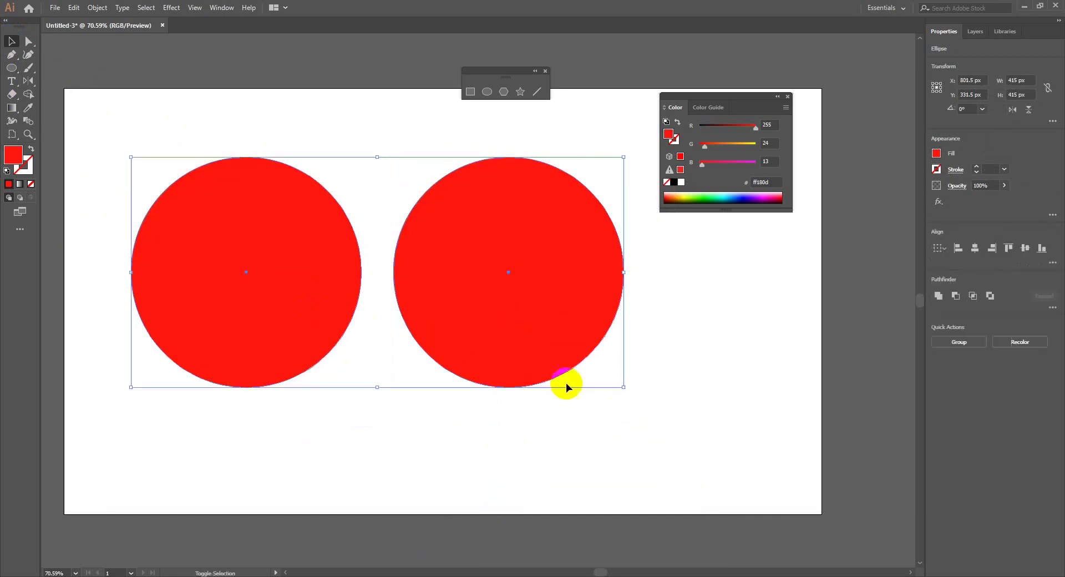
drag(621, 387, 464, 337)
drag(394, 374, 533, 393)
drag(571, 322, 421, 250)
drag(448, 303, 420, 314)
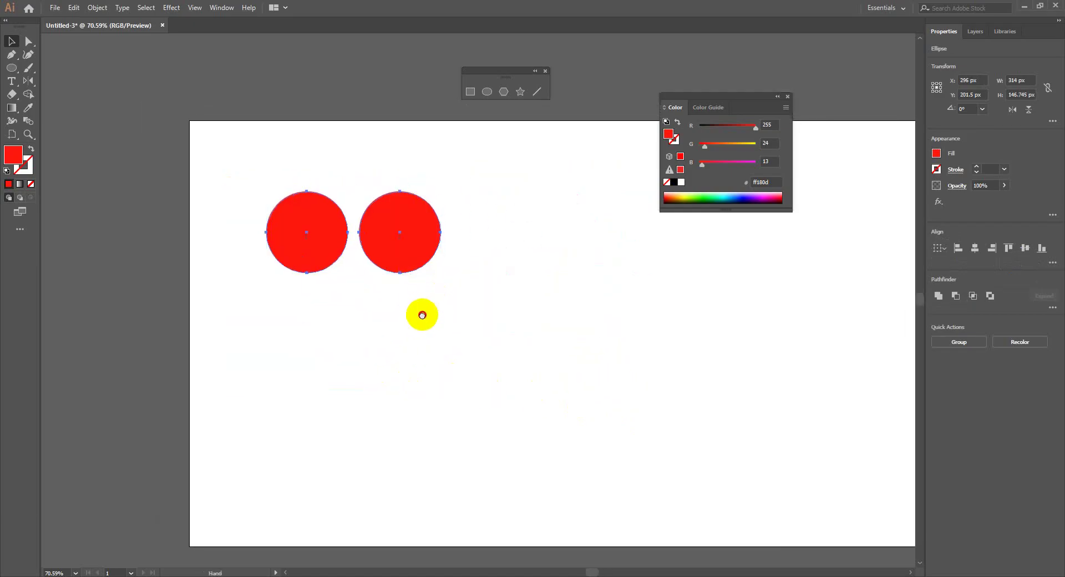
drag(402, 241, 494, 226)
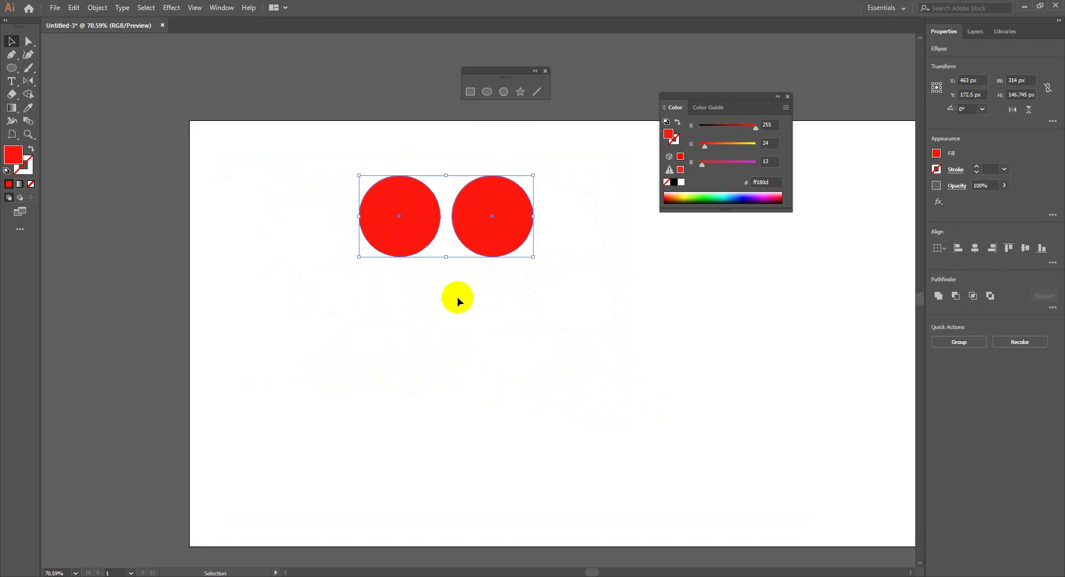
Step: Change the fill of both circles to dark grey, 4f4f4f, and deselect them
double_click(13, 154)
click(385, 315)
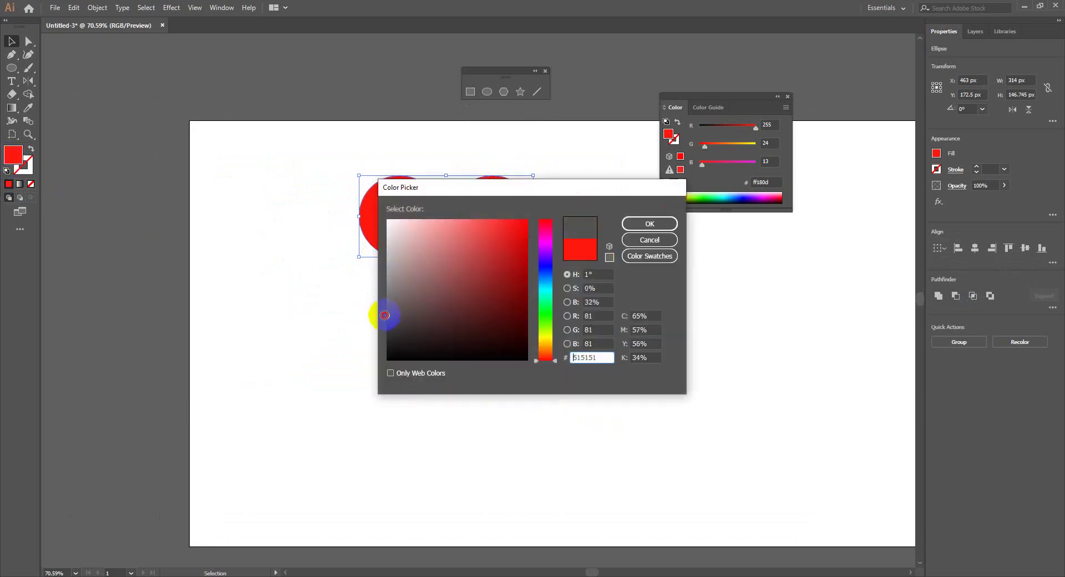
click(624, 225)
click(601, 311)
drag(574, 323, 542, 318)
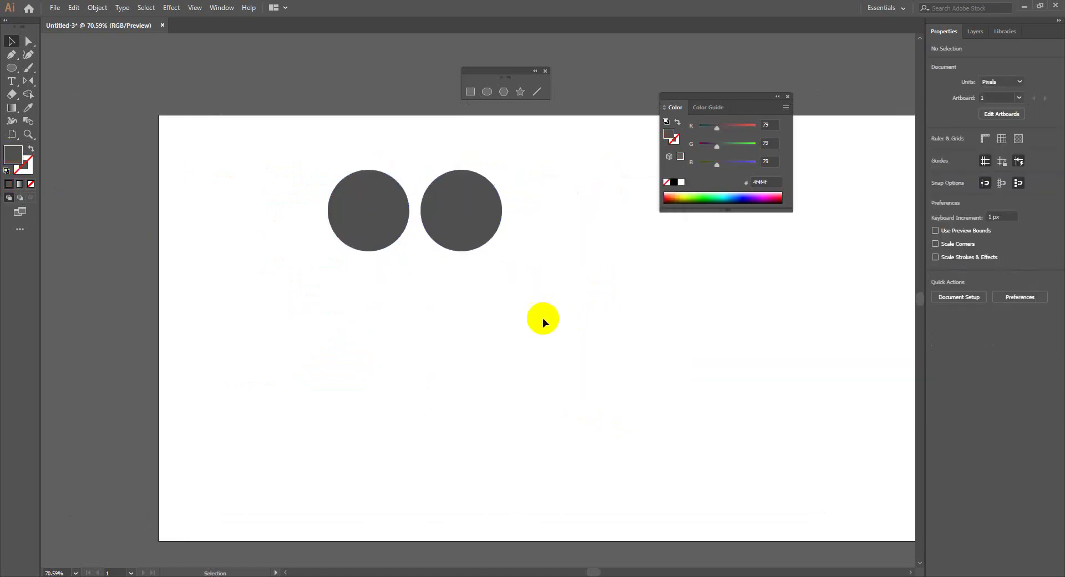
Step: Select both grey circles and duplicate them straight down to form a two-by-two arrangement
drag(496, 288, 285, 167)
shift+click(384, 315)
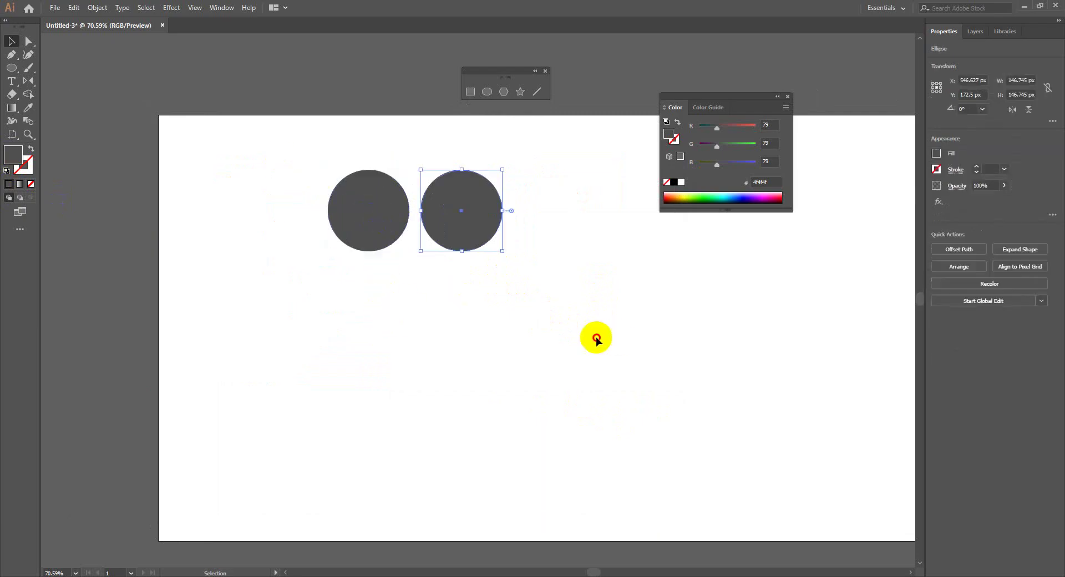
drag(594, 337, 264, 158)
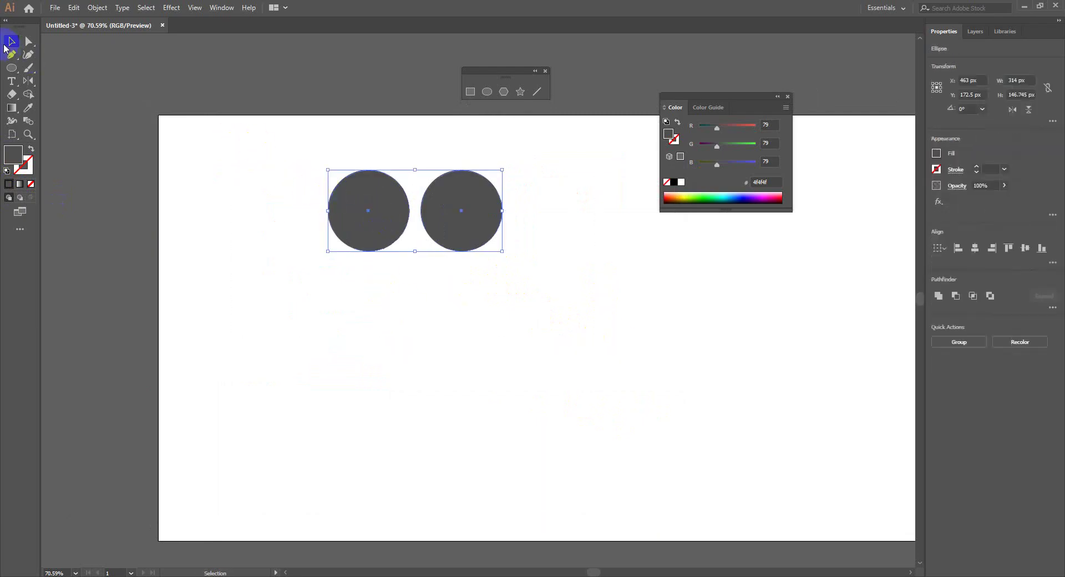
drag(387, 209, 370, 344)
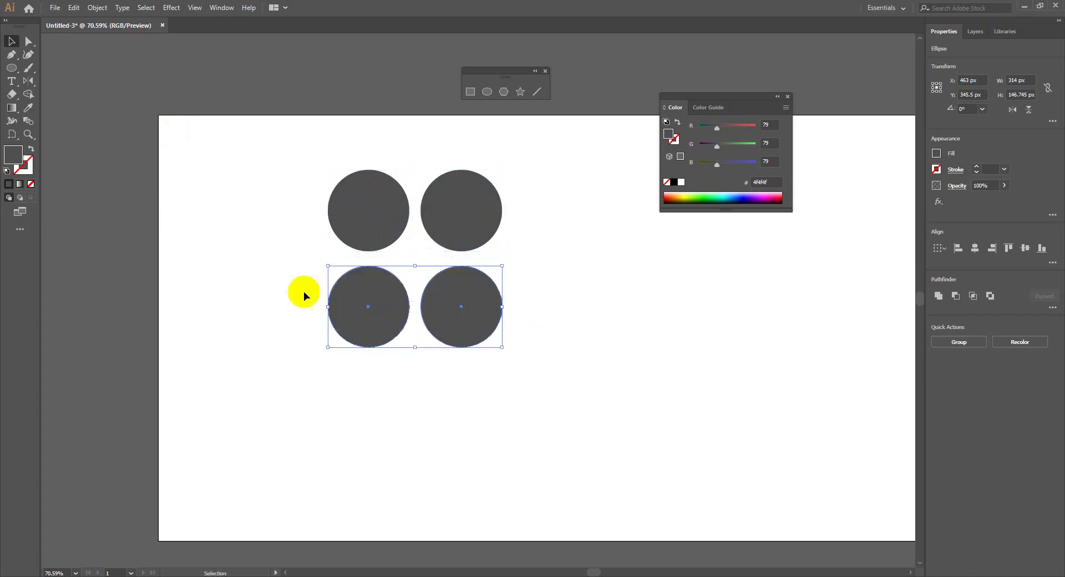
click(289, 285)
Step: Select all four circles, group them, and move the group toward the middle of the artboard
drag(285, 187, 651, 429)
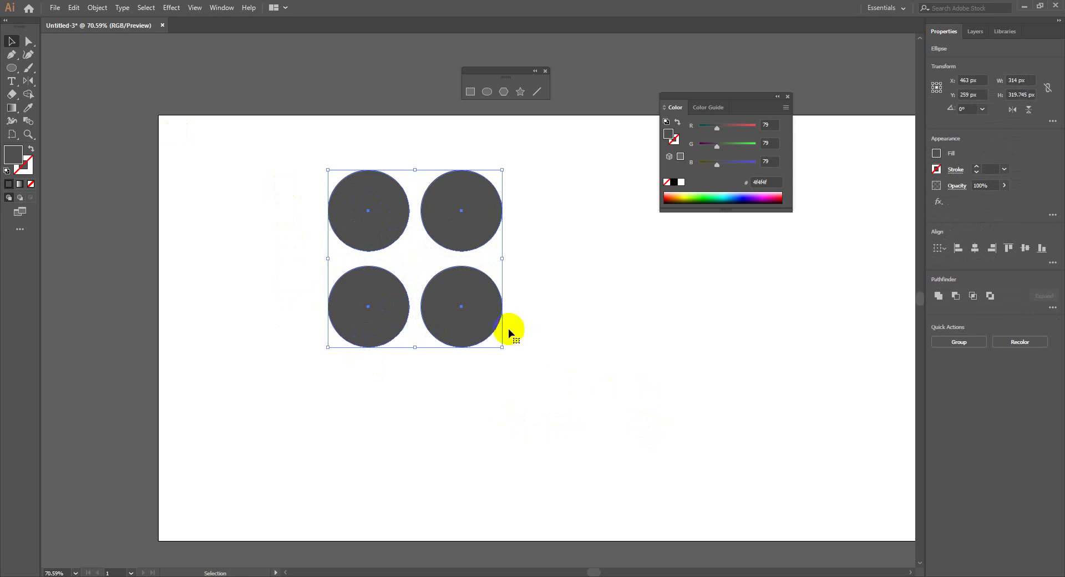
right_click(432, 277)
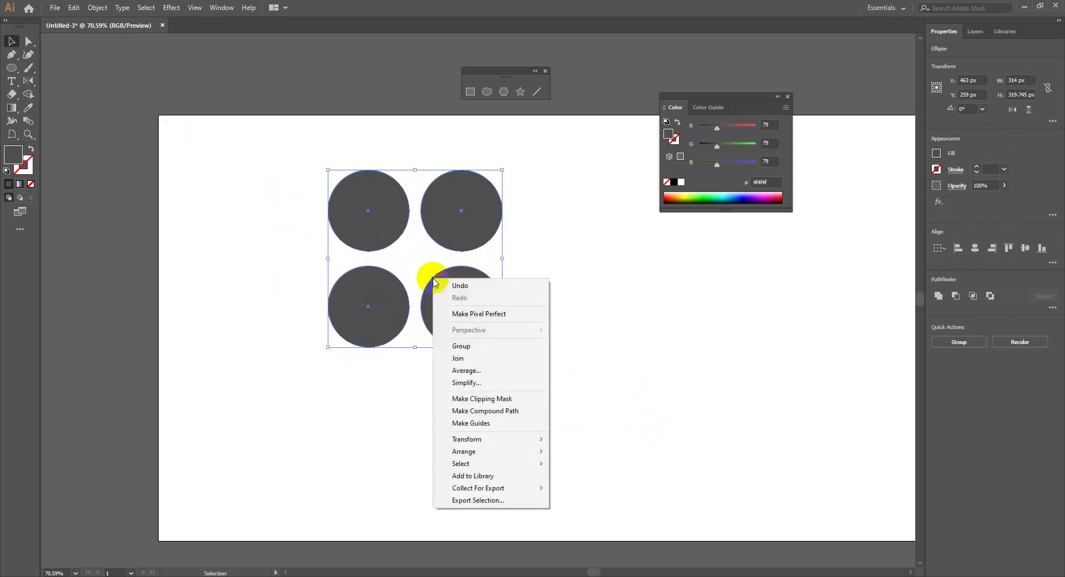
click(479, 353)
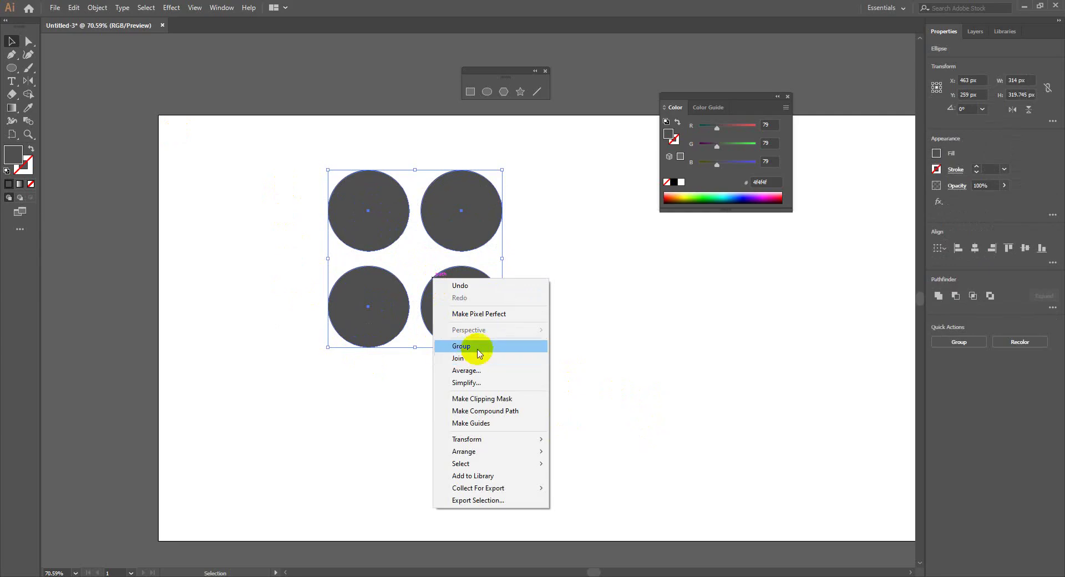
click(478, 349)
drag(481, 309, 603, 353)
key(ctrl+z)
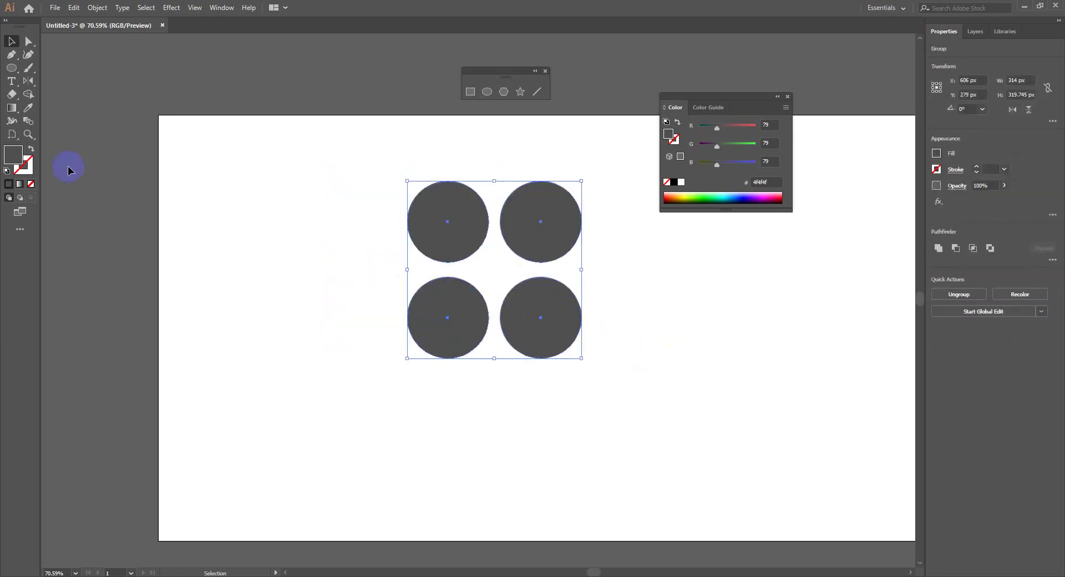
Step: Fill the grouped circles with red ed4848, and undo it together with the latest group move
double_click(8, 158)
click(485, 229)
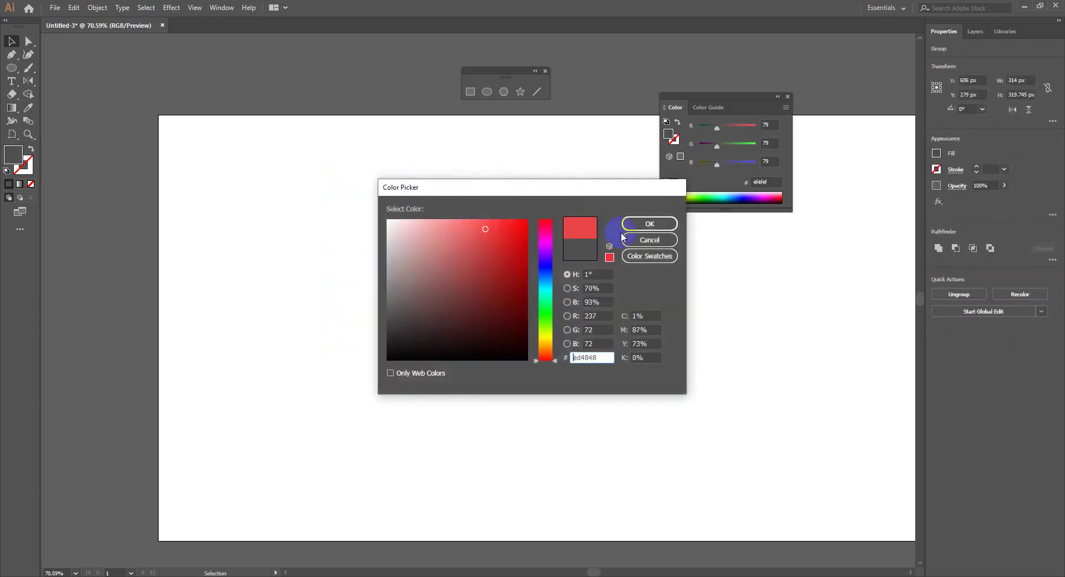
click(650, 225)
click(676, 287)
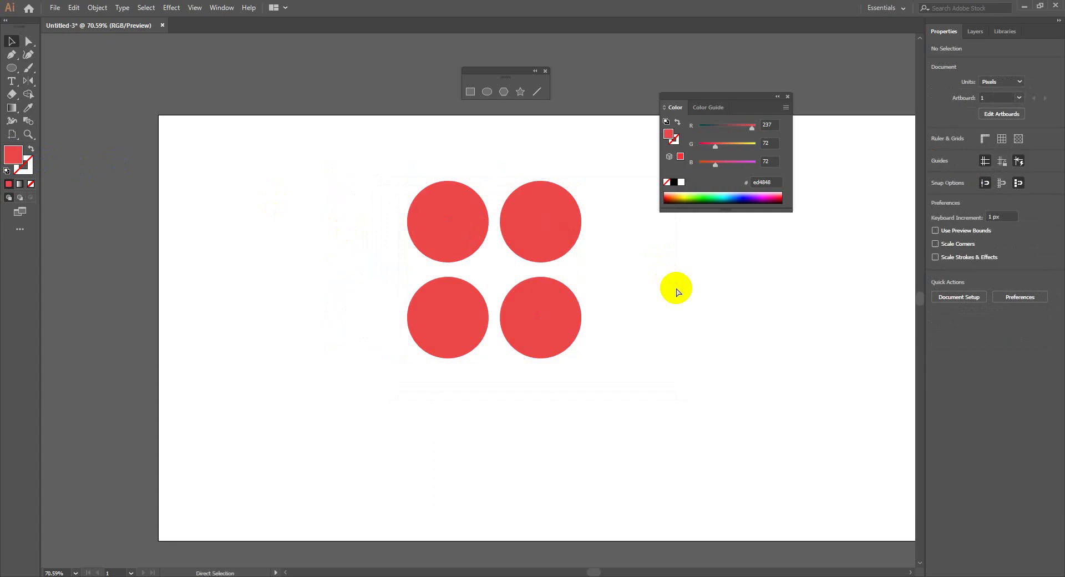
key(ctrl+z)
key(ctrl+z)
key(ctrl+z)
click(679, 350)
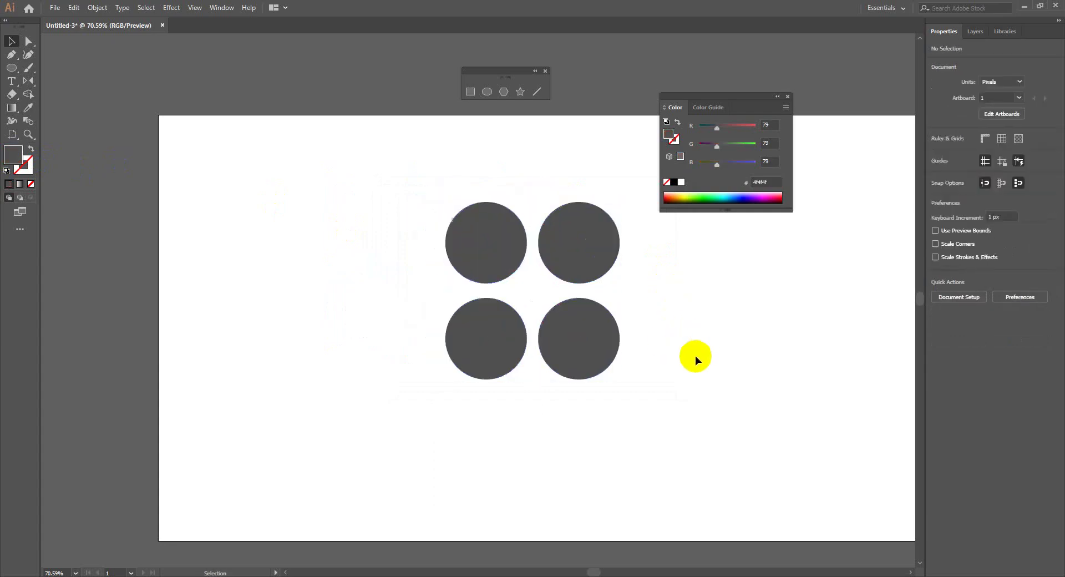
Step: Ungroup the four grey circles and deselect them
drag(691, 362, 667, 370)
right_click(477, 268)
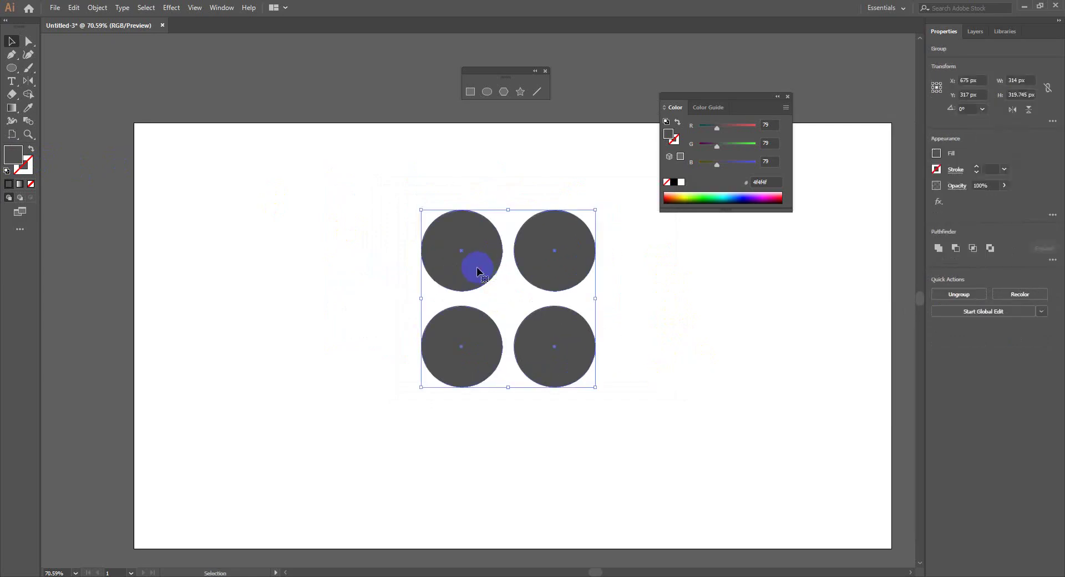
click(533, 359)
click(683, 338)
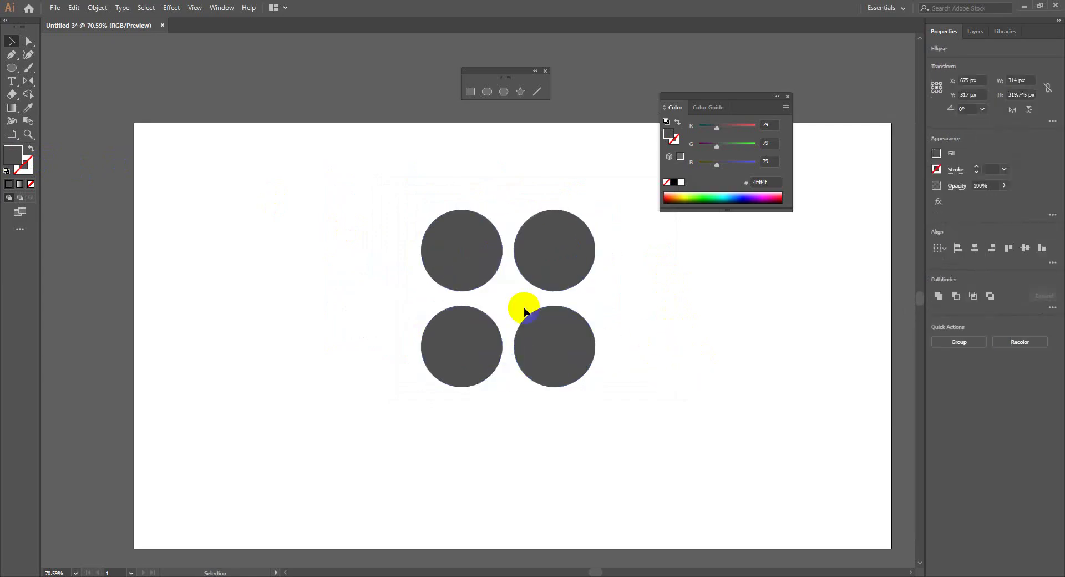
Step: Pull out the upper-left circle, enlarge it to about 491 x 491 px, and place it over the other three circles
drag(440, 266, 313, 275)
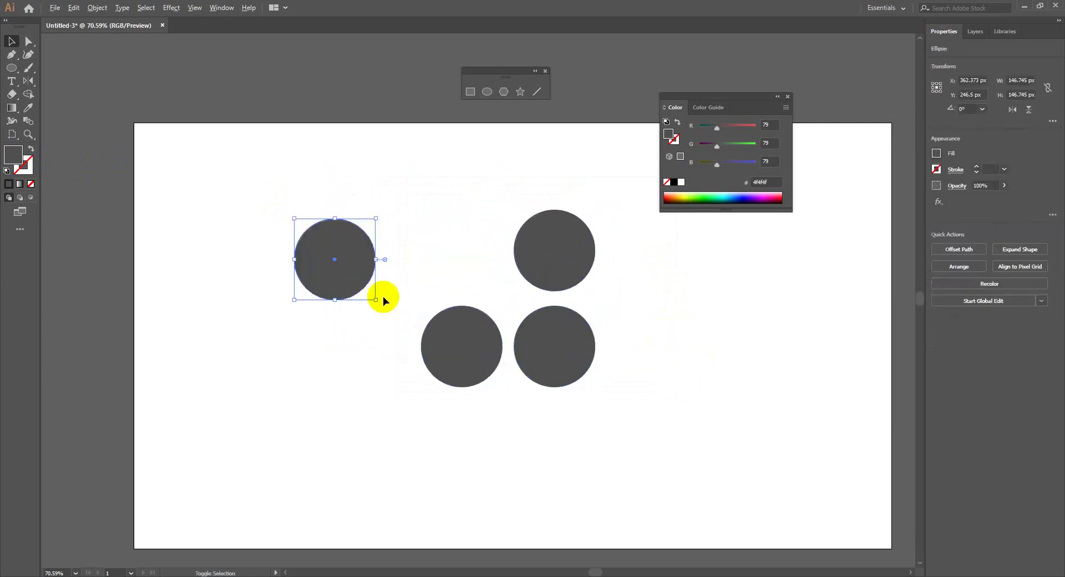
drag(375, 299, 470, 394)
drag(362, 305, 532, 337)
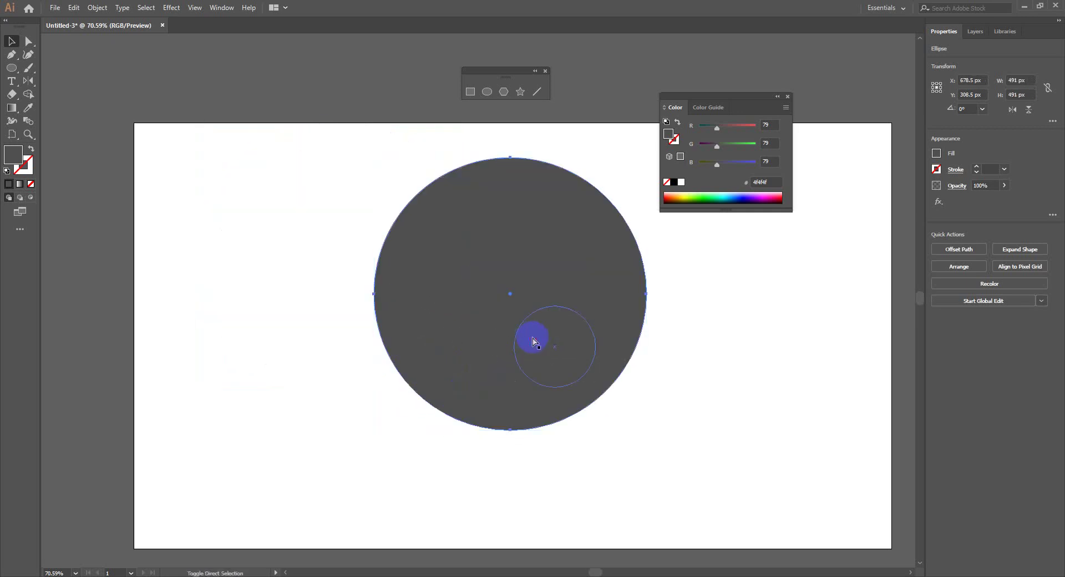
Step: Send the large circle behind the three small ones and fill it with yellow edff00
click(677, 196)
click(688, 195)
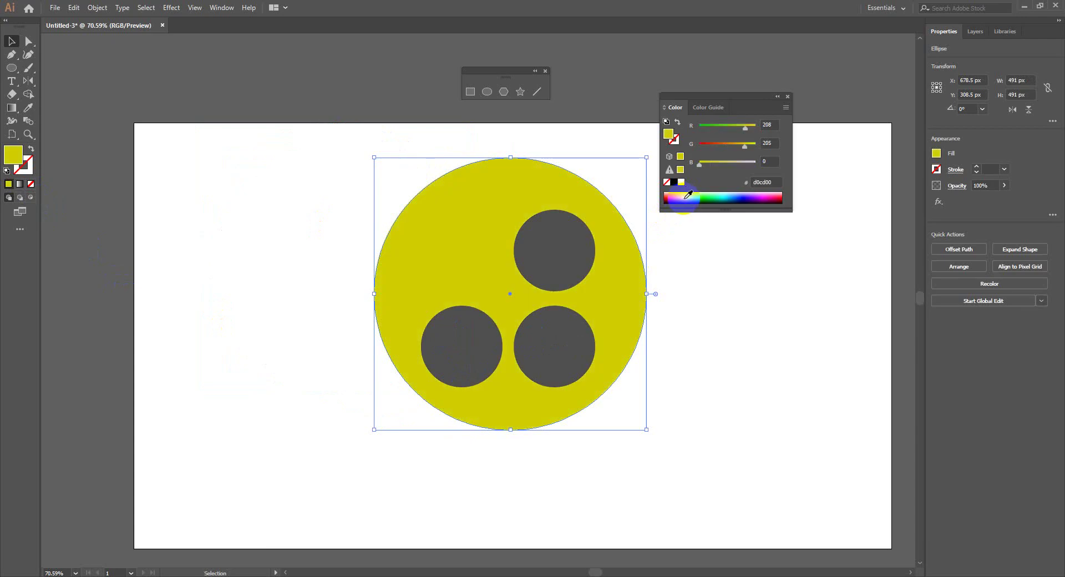
click(687, 194)
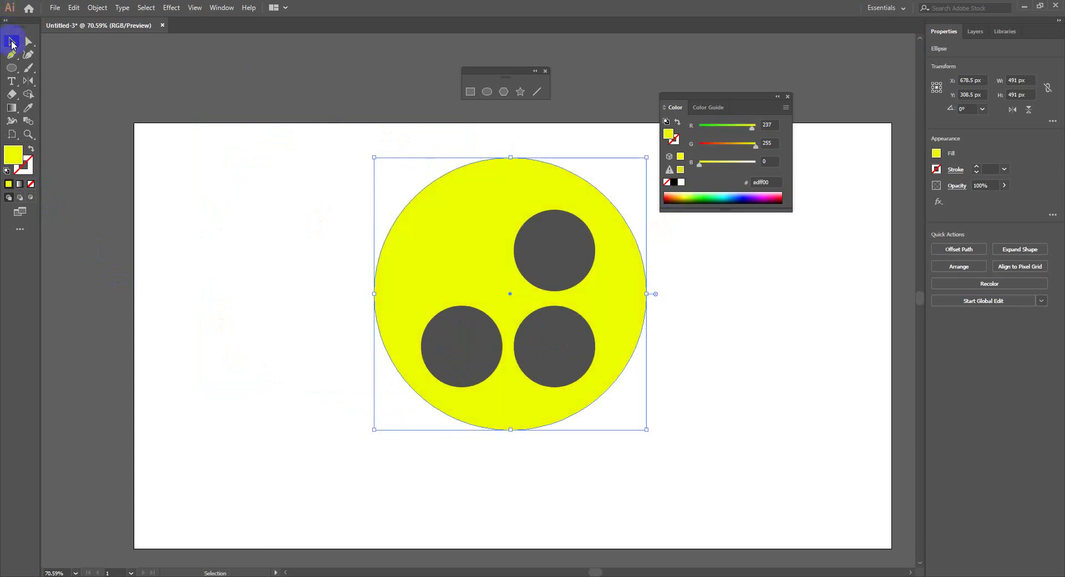
Step: Move the large yellow circle and the upper small grey circle aside, undoing each move
click(197, 157)
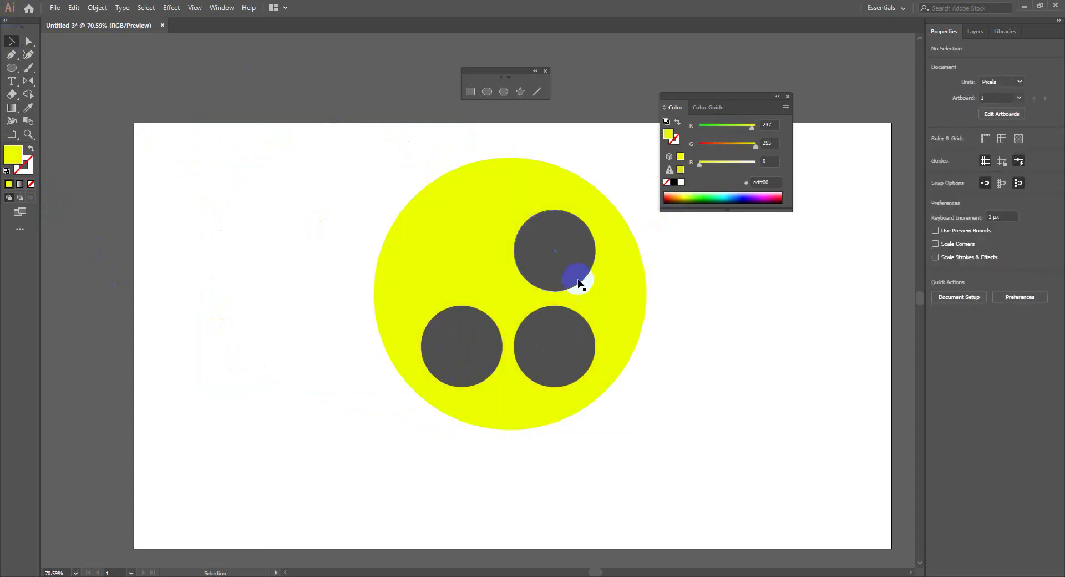
drag(437, 219, 163, 216)
key(ctrl+z)
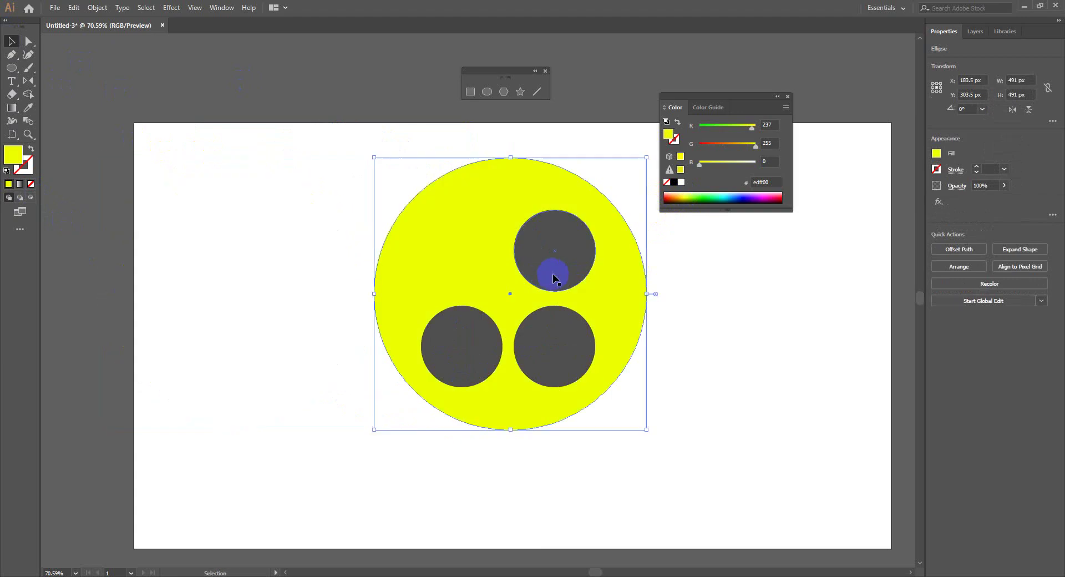
drag(552, 274, 382, 270)
key(ctrl+z)
Step: Fill the large circle with light grey d6d6d6 and deselect it
click(464, 228)
double_click(12, 154)
drag(409, 238, 368, 238)
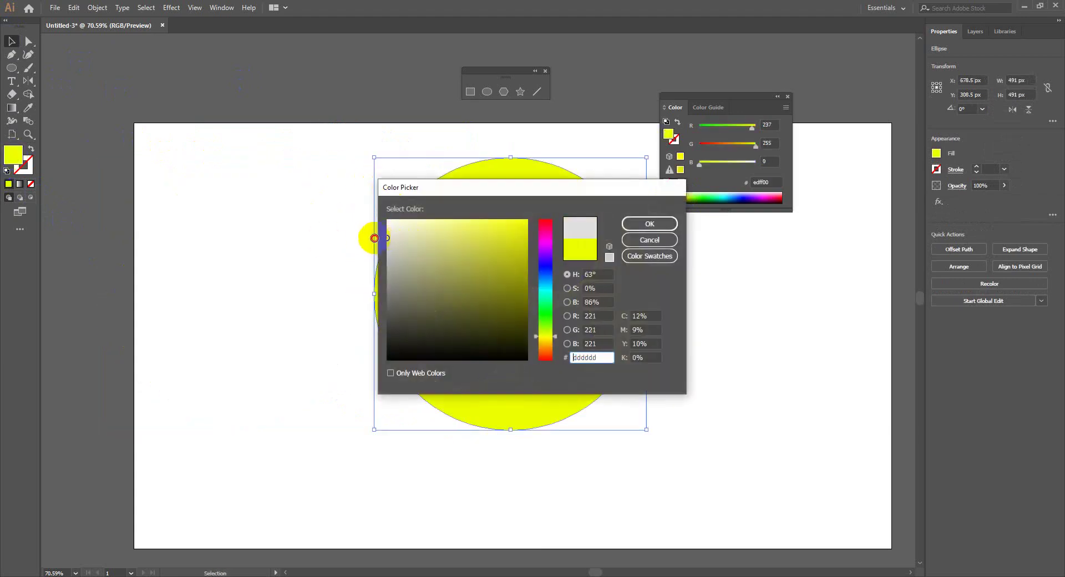
click(648, 224)
click(741, 305)
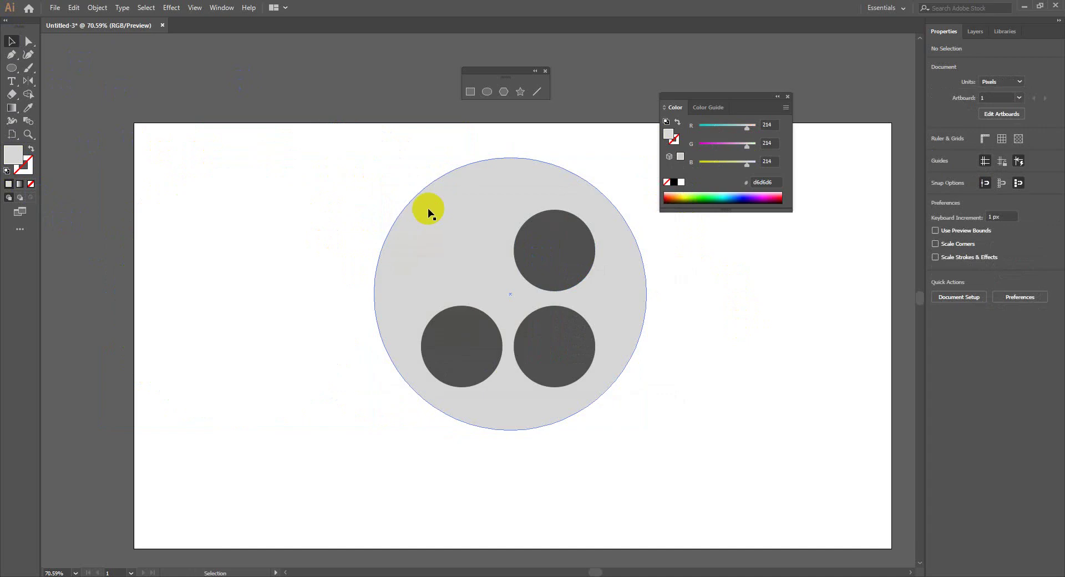
Step: Pull the large light grey circle and a small circle away from the stack, undoing both moves
drag(431, 214, 309, 249)
key(ctrl+z)
drag(523, 266, 292, 285)
key(ctrl+z)
key(ctrl+shift+z)
key(ctrl+z)
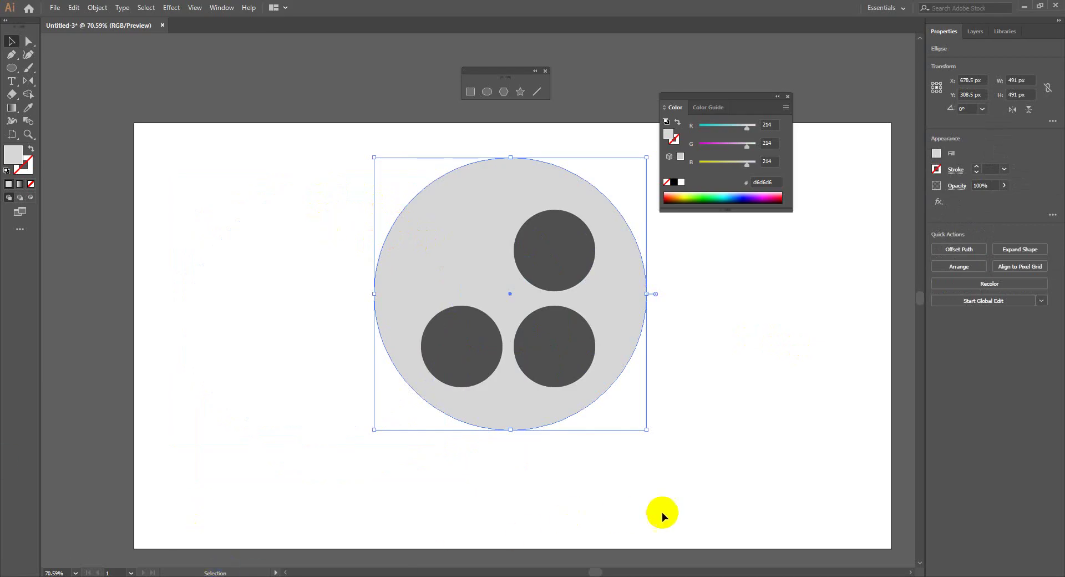
Step: Switch to the Direct Selection tool, deselect everything, and return to the Selection tool
key(a)
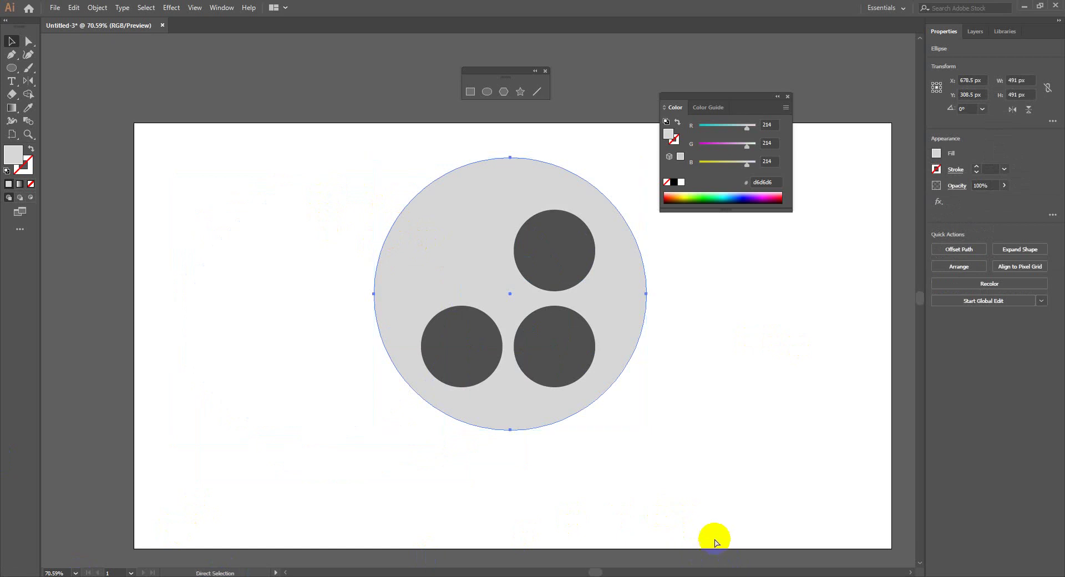
key(ctrl+shift+a)
key(v)
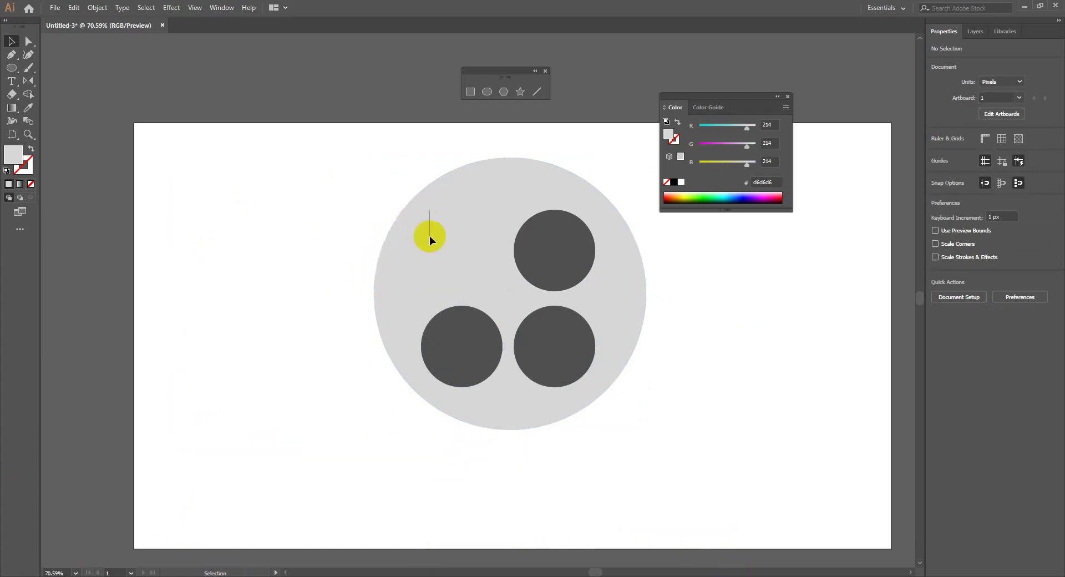
Step: Select the large light grey circle, shift it away from the small circles, and undo the move
drag(394, 260, 392, 254)
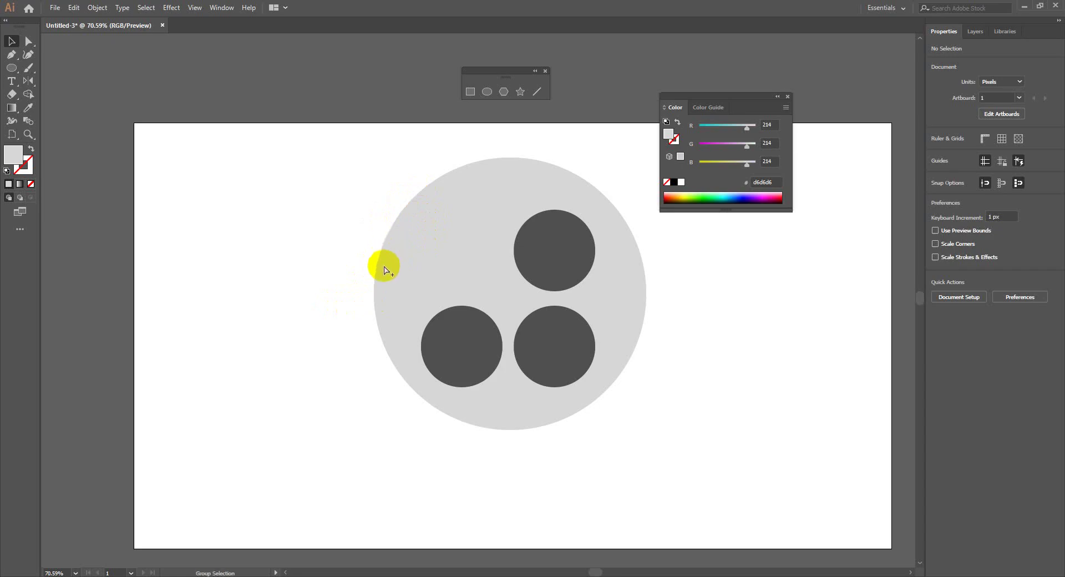
alt+click(384, 273)
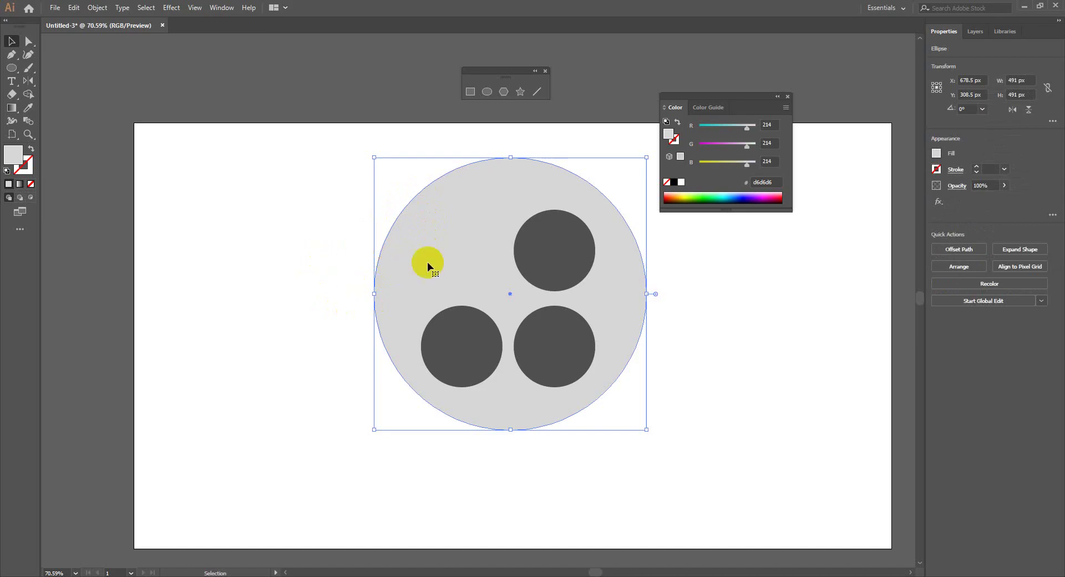
drag(428, 261, 315, 284)
key(ctrl+z)
Step: Select only the upper small circle and move it straight up to about Y 211.5 px
click(296, 262)
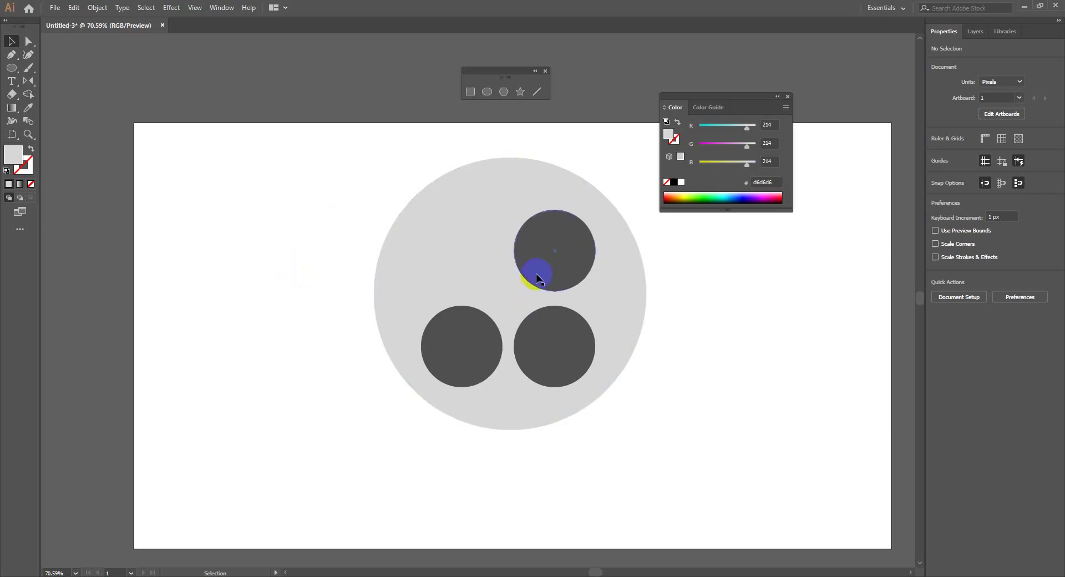
click(570, 266)
drag(570, 259, 569, 238)
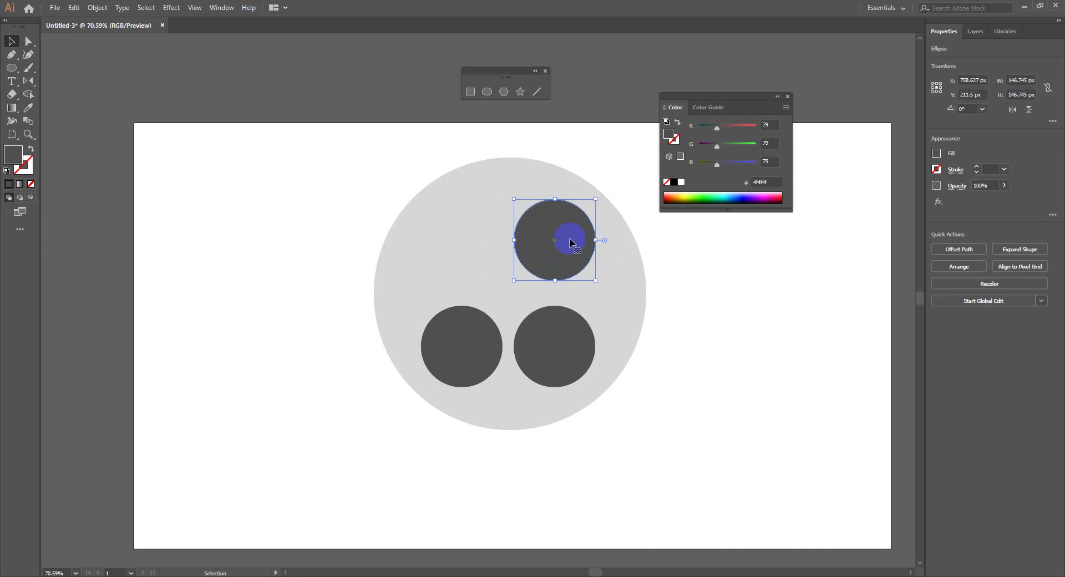
Step: Show the layer list, toggle the visibility of Layer 1 off and on, and return to the object properties
click(976, 31)
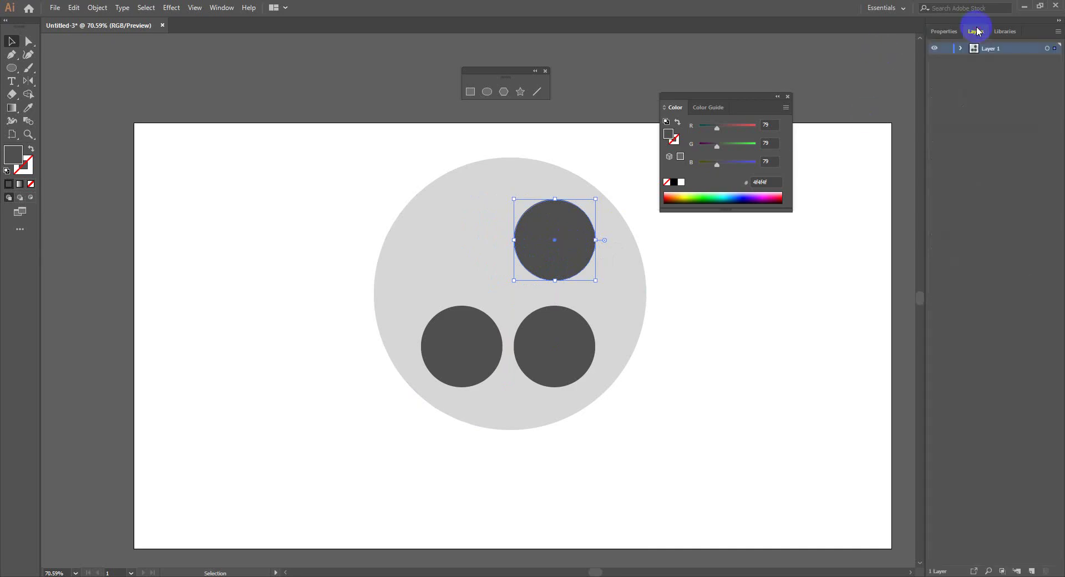
click(933, 49)
click(934, 49)
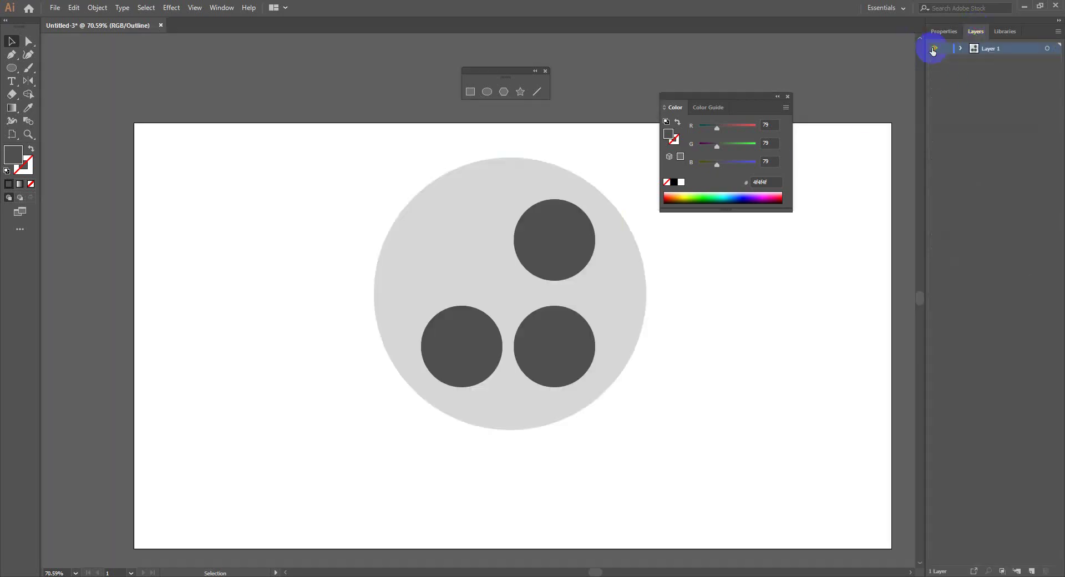
click(944, 31)
Step: Delete the upper small circle and undo the deletion
click(541, 228)
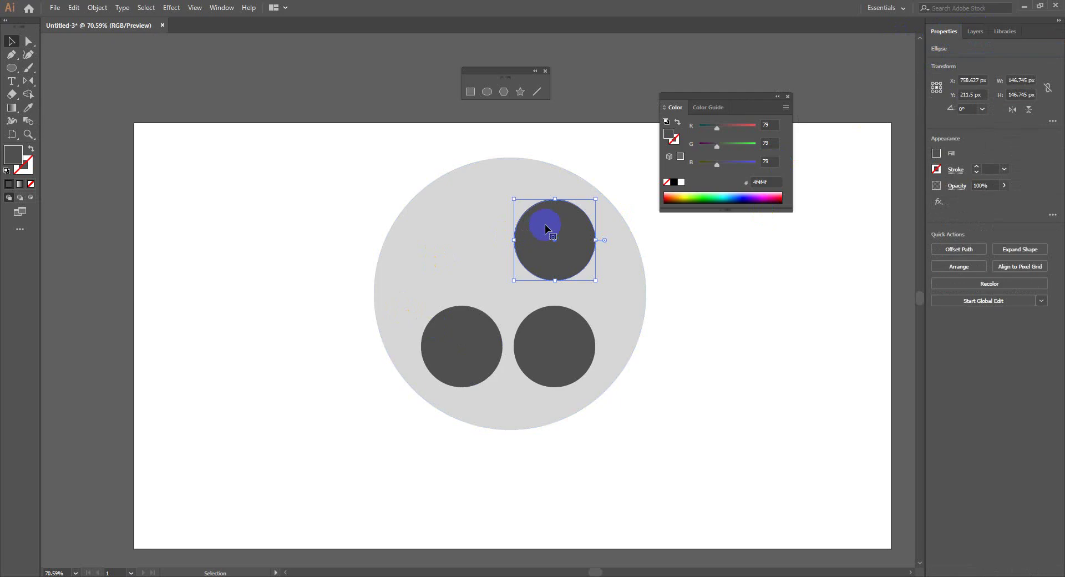
key(a)
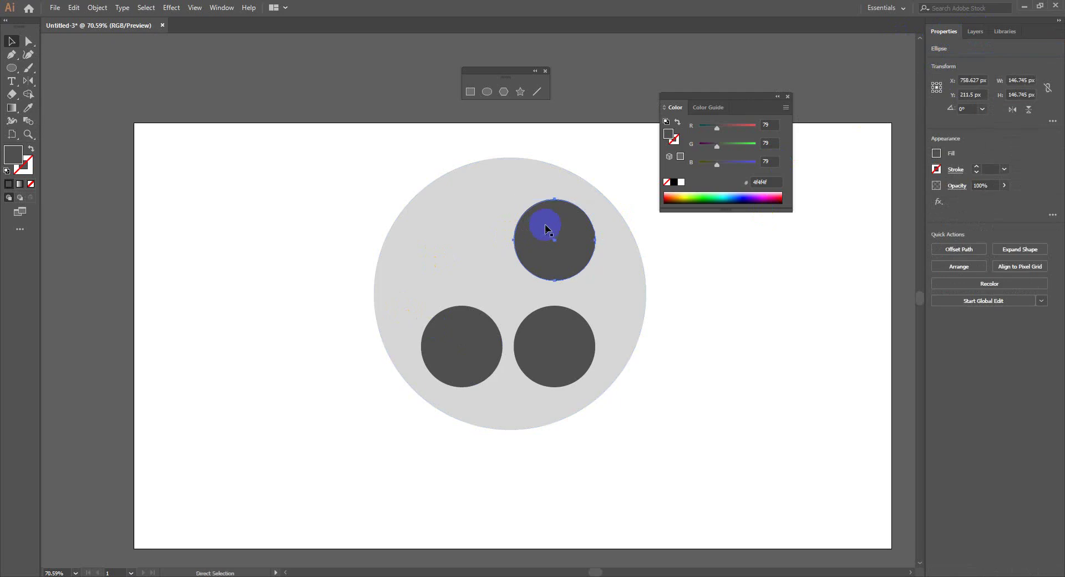
key(Delete)
key(v)
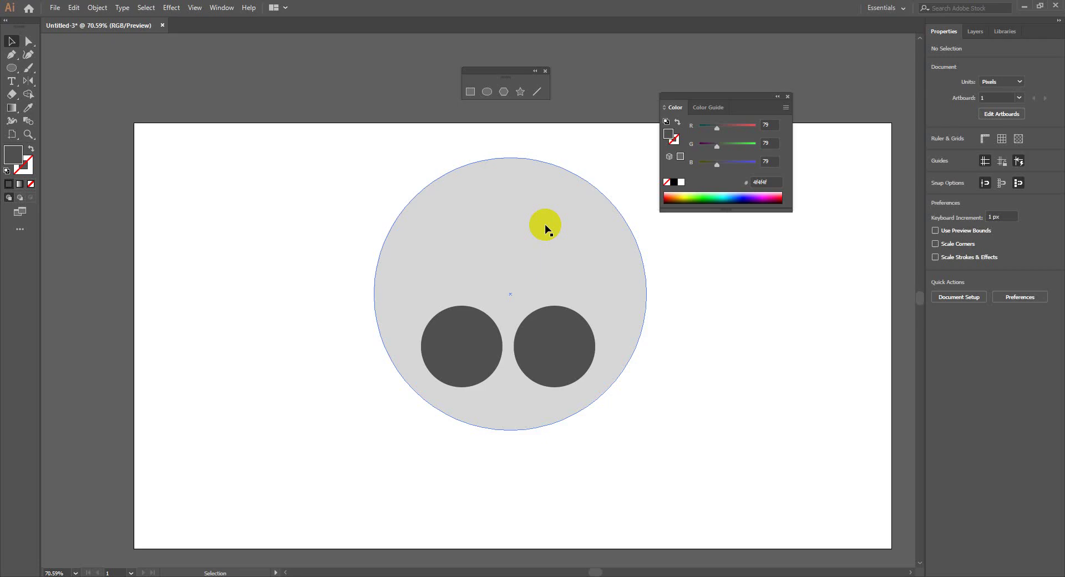
key(ctrl+z)
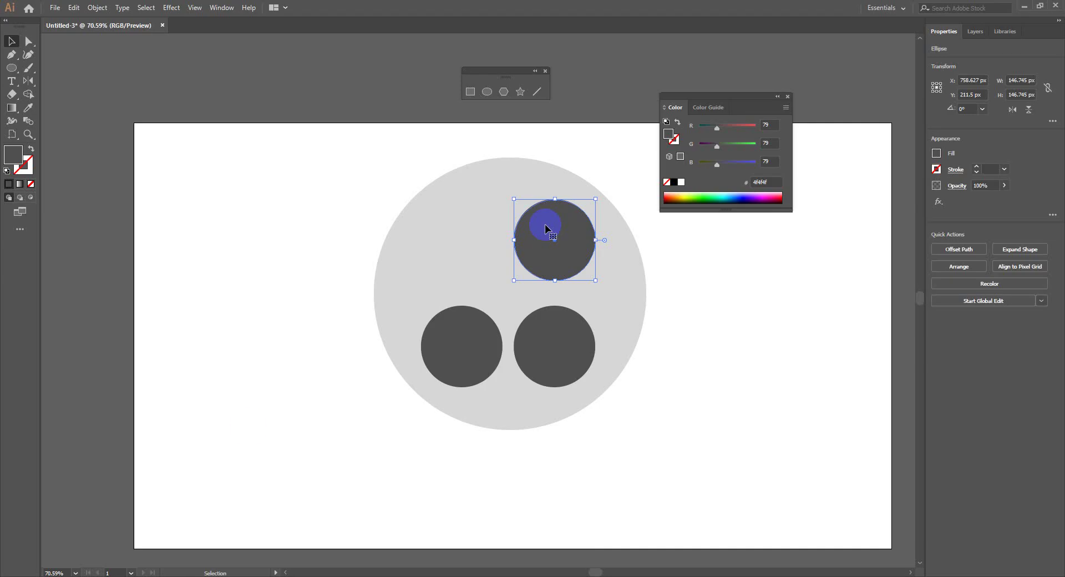
Step: Select all the circles together and delete them
click(726, 377)
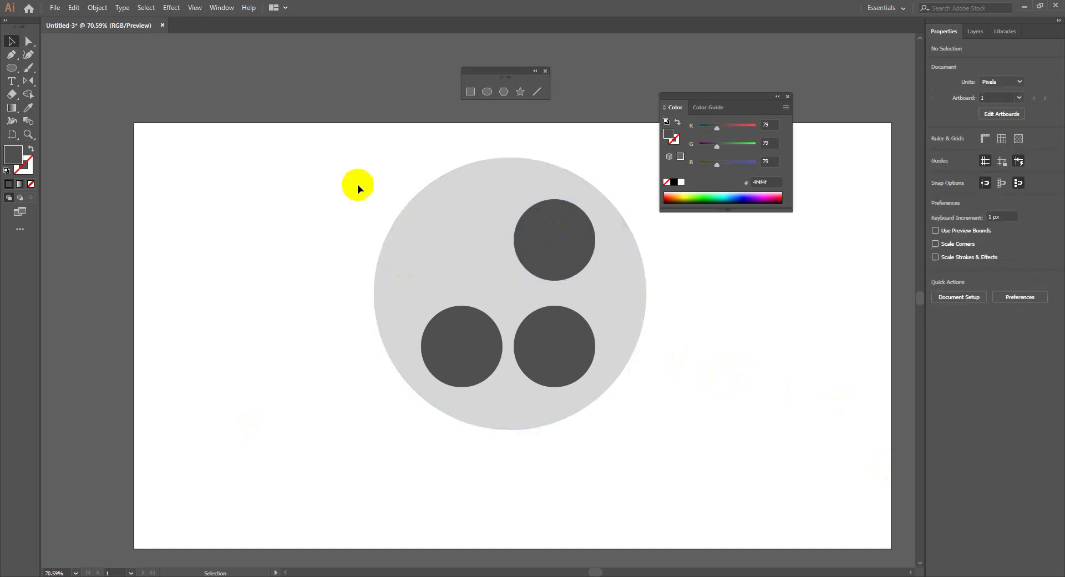
drag(355, 184, 659, 374)
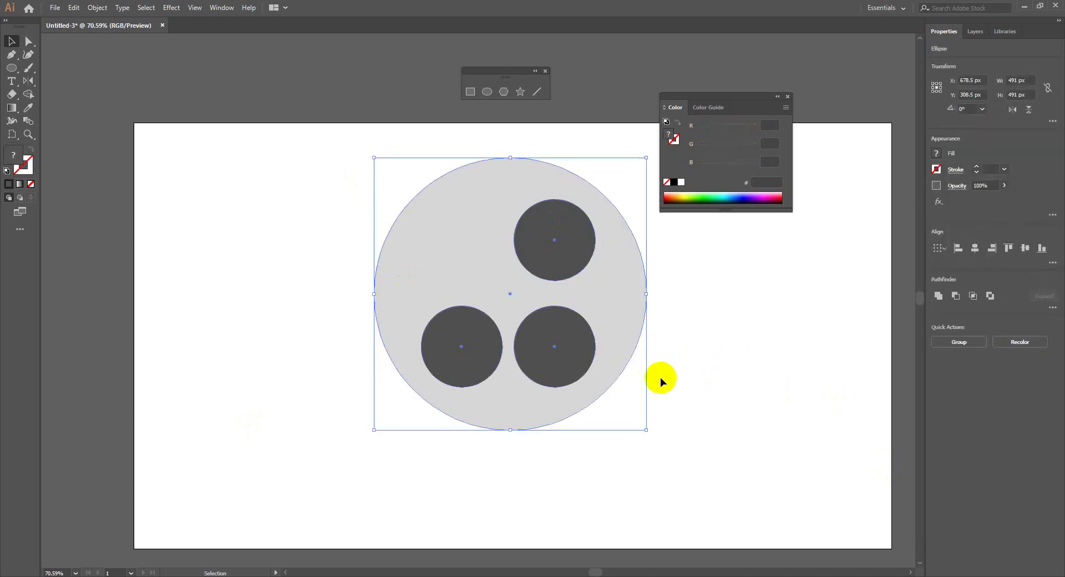
key(Delete)
Step: Draw three overlapping rectangles: horizontal bars about 997 x 122 px and 1303 x 46 px, and a vertical bar about 65 x 532 px
click(12, 68)
drag(12, 71, 83, 67)
mouse_move(199, 210)
mouse_down()
mouse_move(668, 288)
mouse_move(752, 278)
mouse_up()
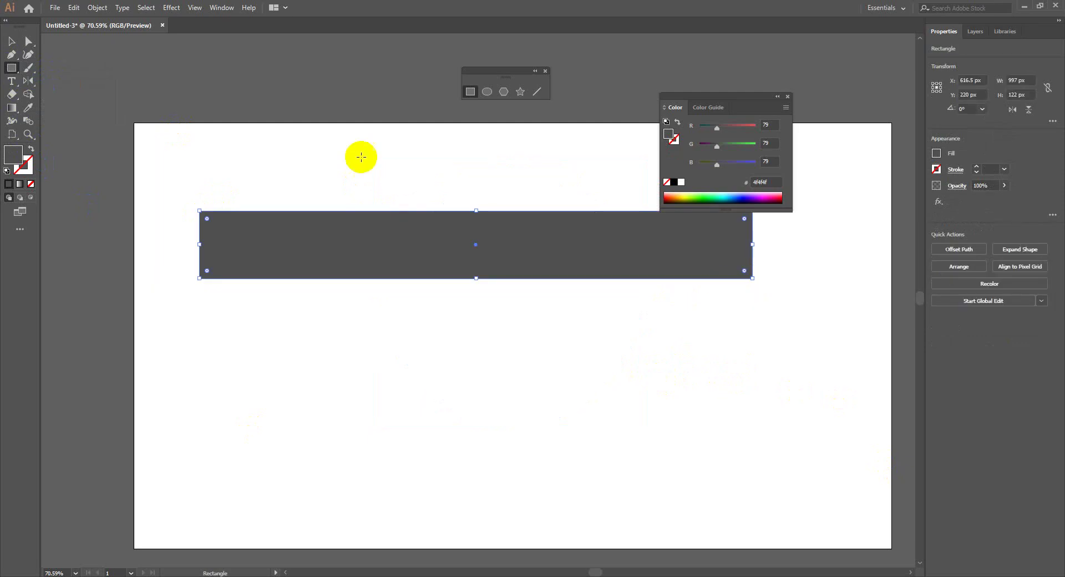
drag(138, 225, 860, 250)
drag(356, 148, 391, 443)
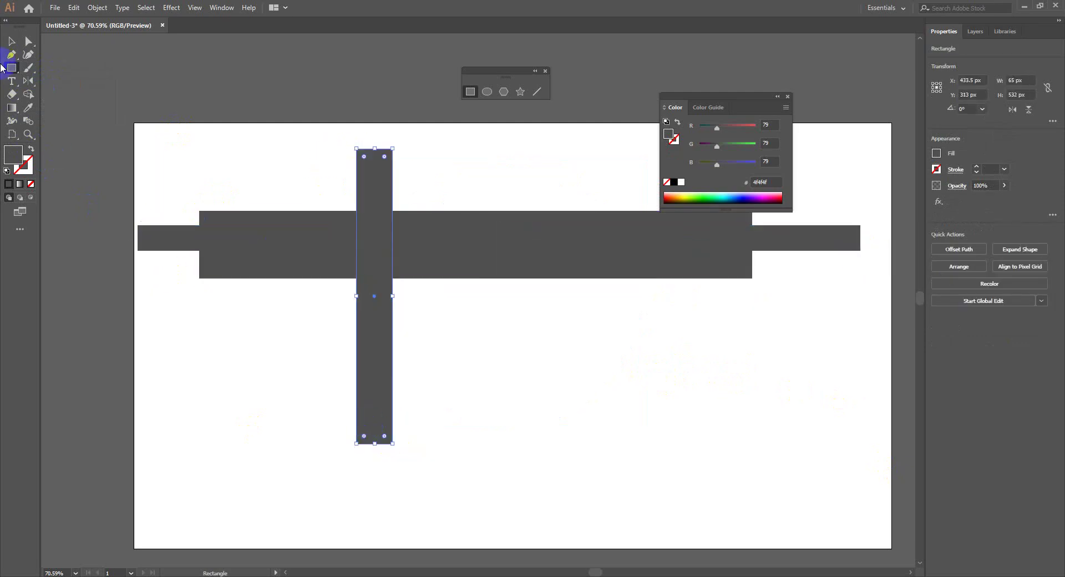
Step: Fill the long thin horizontal bar with light blue 55d7ff and deselect it
click(11, 41)
click(161, 237)
double_click(12, 154)
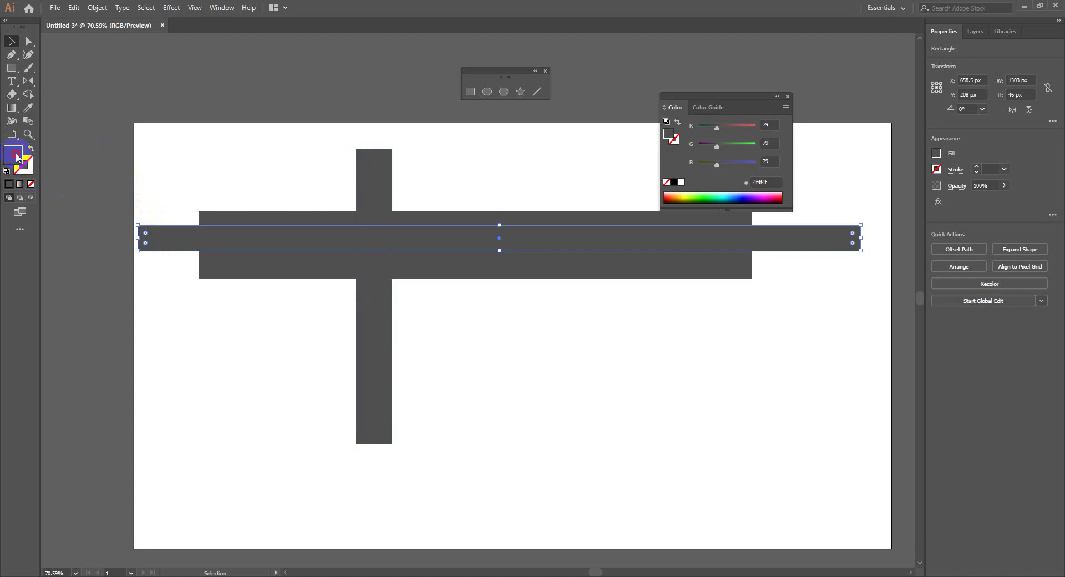
click(387, 279)
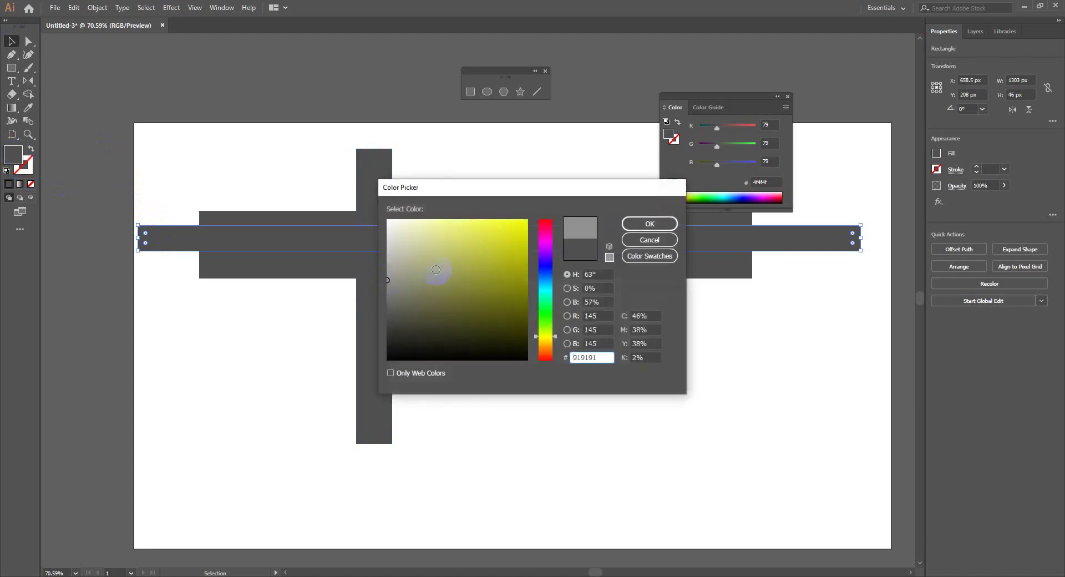
click(547, 283)
drag(498, 253, 482, 208)
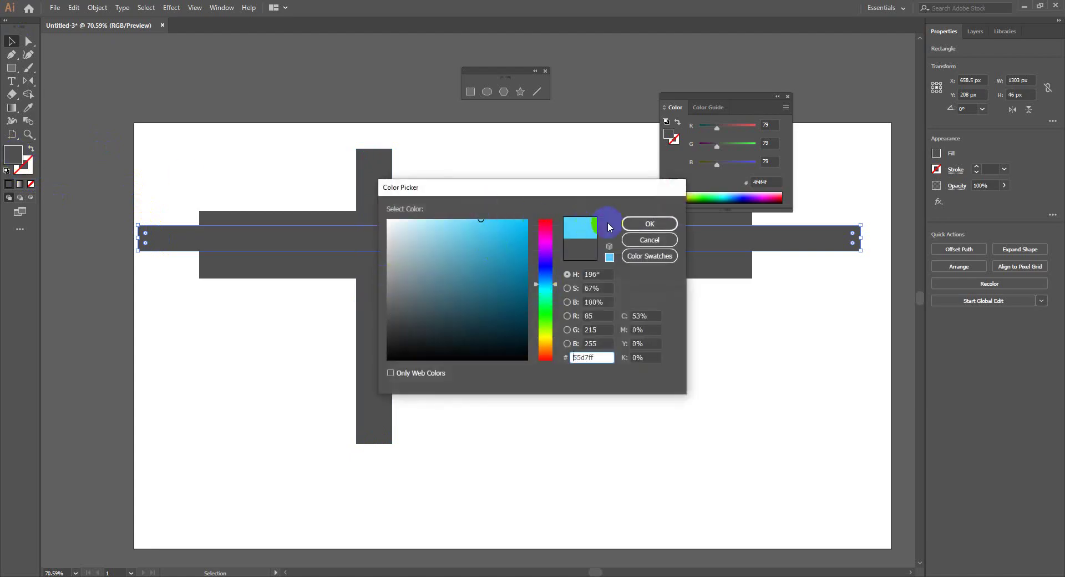
click(629, 223)
click(454, 336)
Step: Fill the vertical bar with olive afb218 and deselect it
click(383, 309)
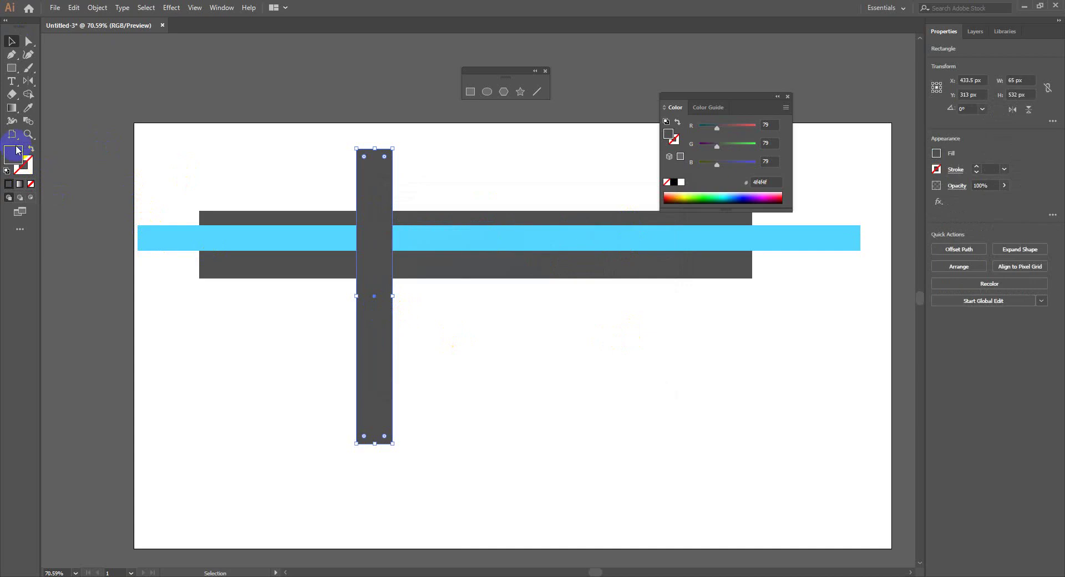
double_click(13, 153)
drag(513, 299, 509, 262)
click(649, 224)
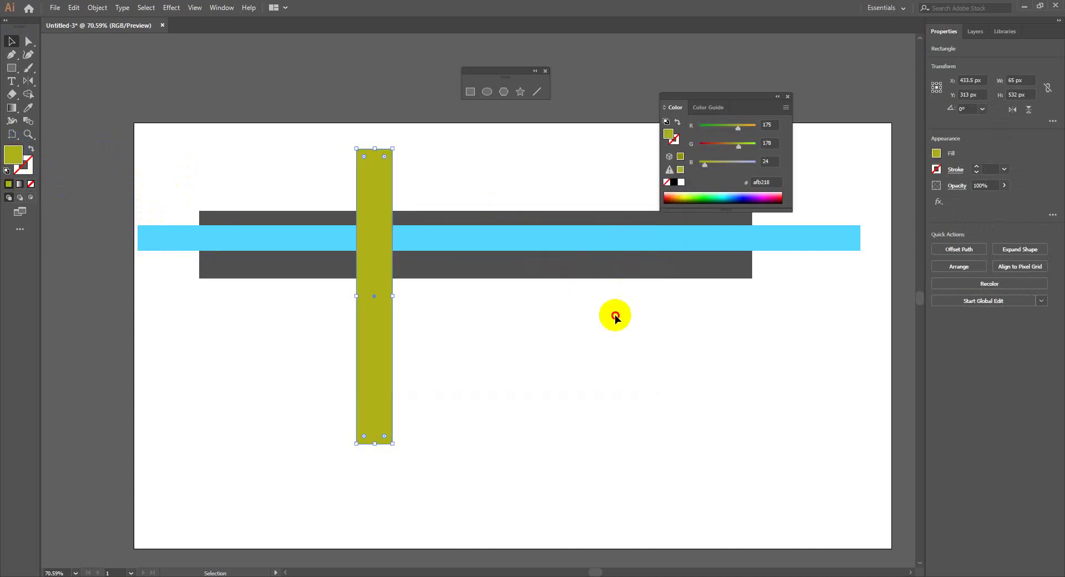
click(594, 344)
Step: Move the olive vertical bar up and left to about X 358.5 px, Y 254 px
scroll(594, 344, up, 1)
click(392, 202)
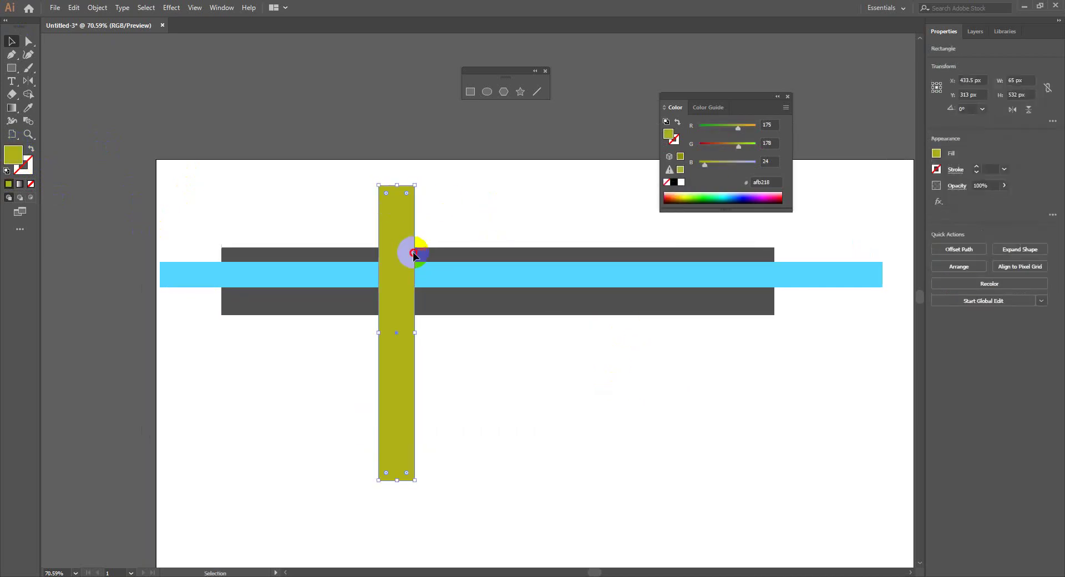
drag(408, 249, 354, 232)
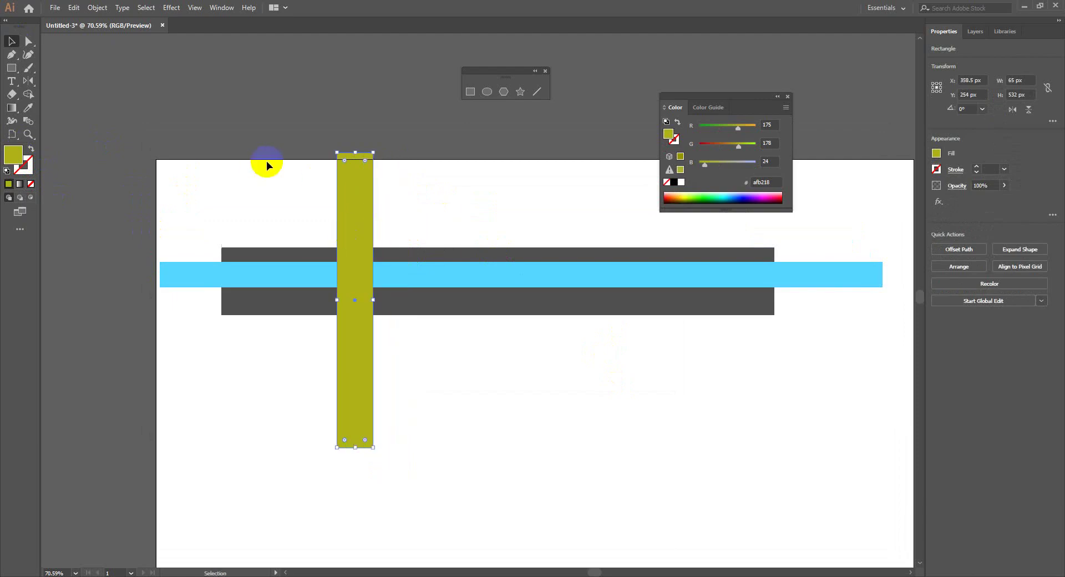
Step: Examine the Arrange options and their shortcuts for the olive bar, leaving the stacking order as it is
right_click(355, 199)
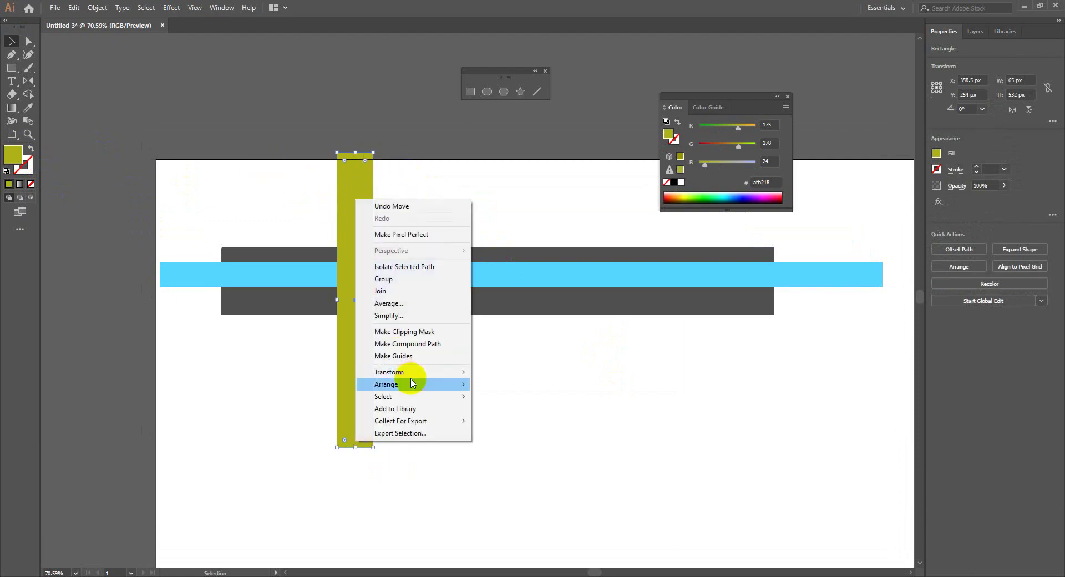
mouse_move(410, 384)
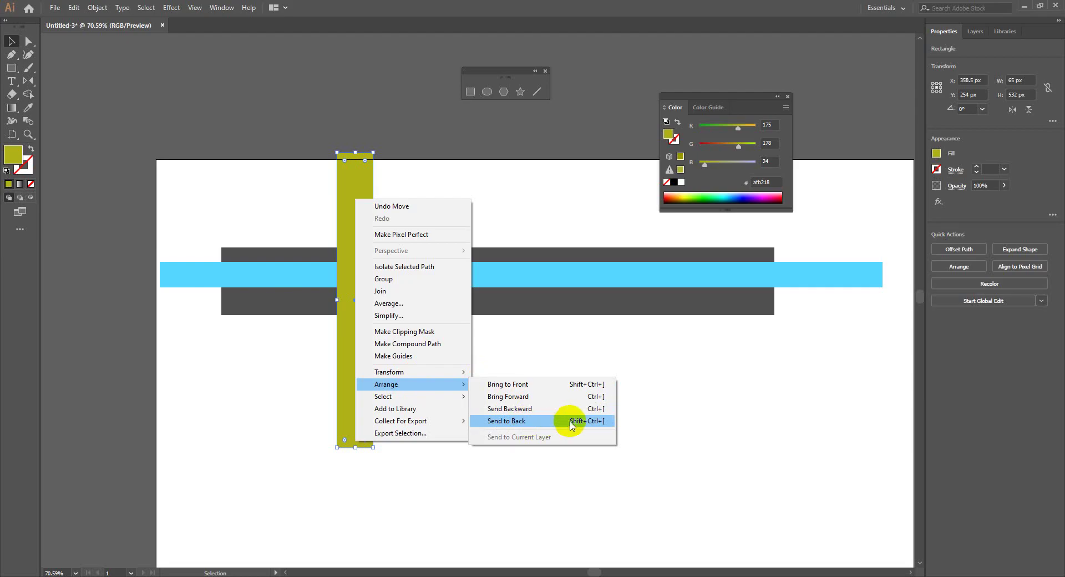
click(544, 268)
click(345, 176)
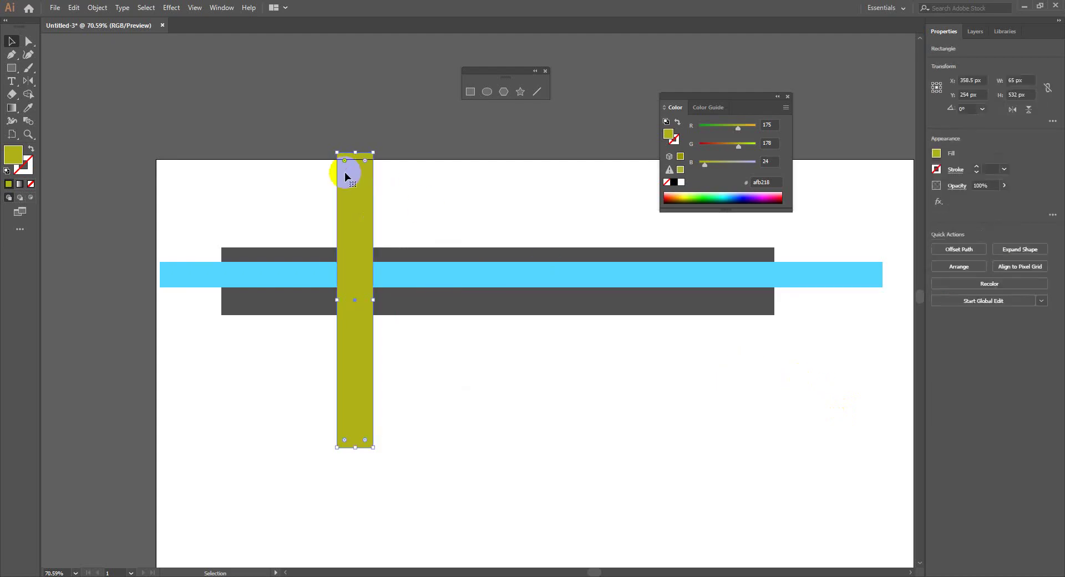
Step: Send the olive bar one level backward and bring it forward again
key(ctrl+bracketleft)
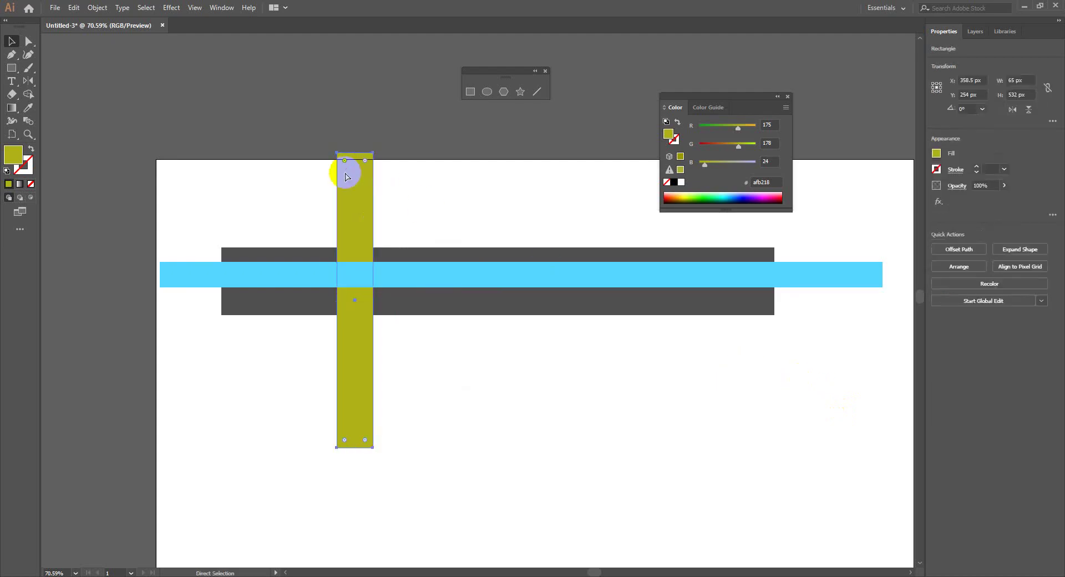
key(ctrl+bracketright)
key(ctrl)
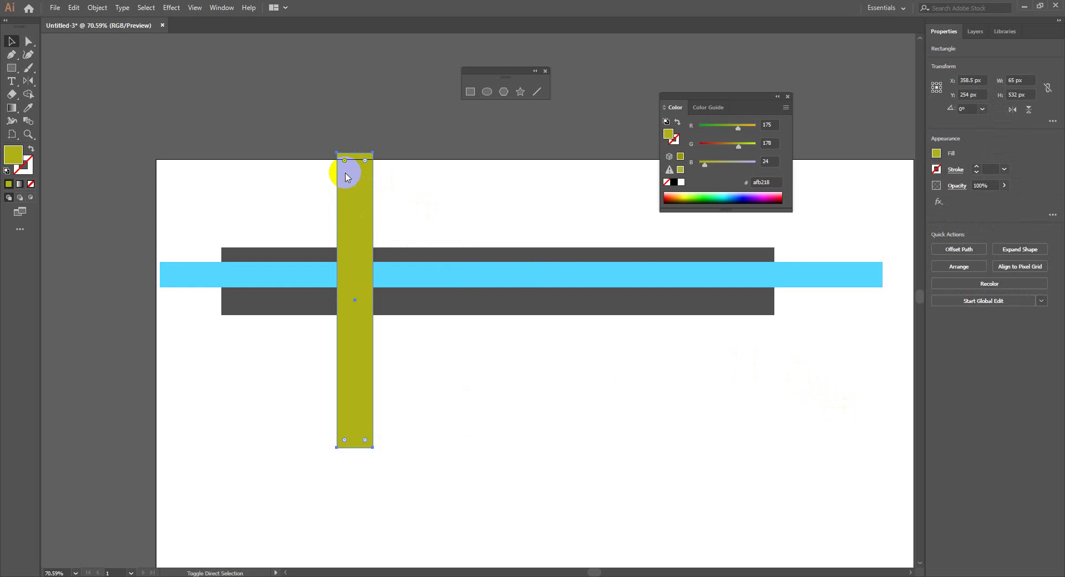
Step: Send the olive vertical bar to the back, behind both horizontal bars
key(ctrl+shift+p)
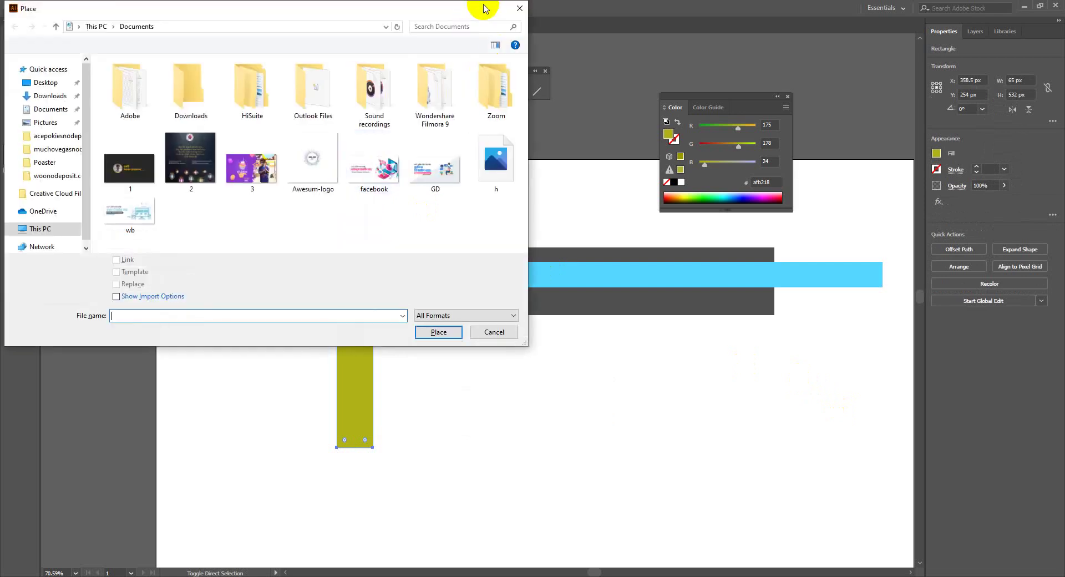
click(515, 12)
key(ctrl+shift+bracketleft)
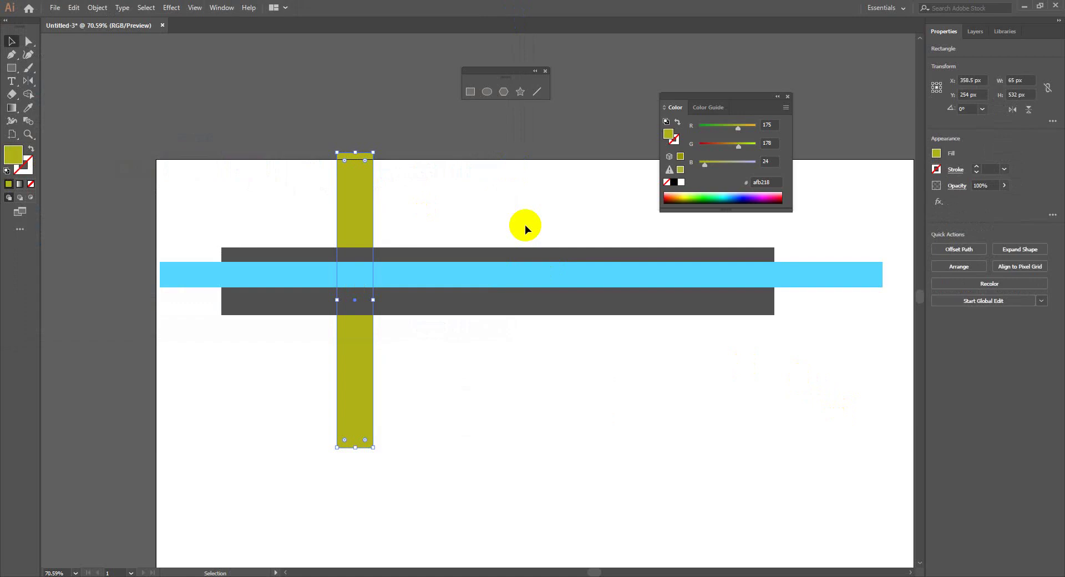
Step: Bring the olive vertical bar in front of both horizontal bars, and delete all three bars
key(ctrl)
key(ctrl+shift+bracketright)
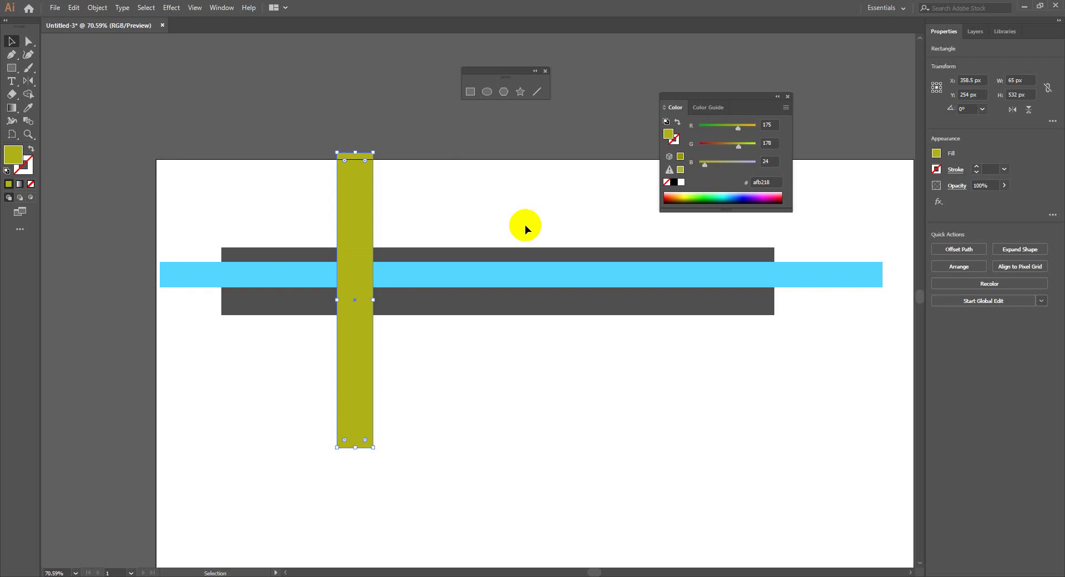
drag(277, 191, 767, 415)
key(Delete)
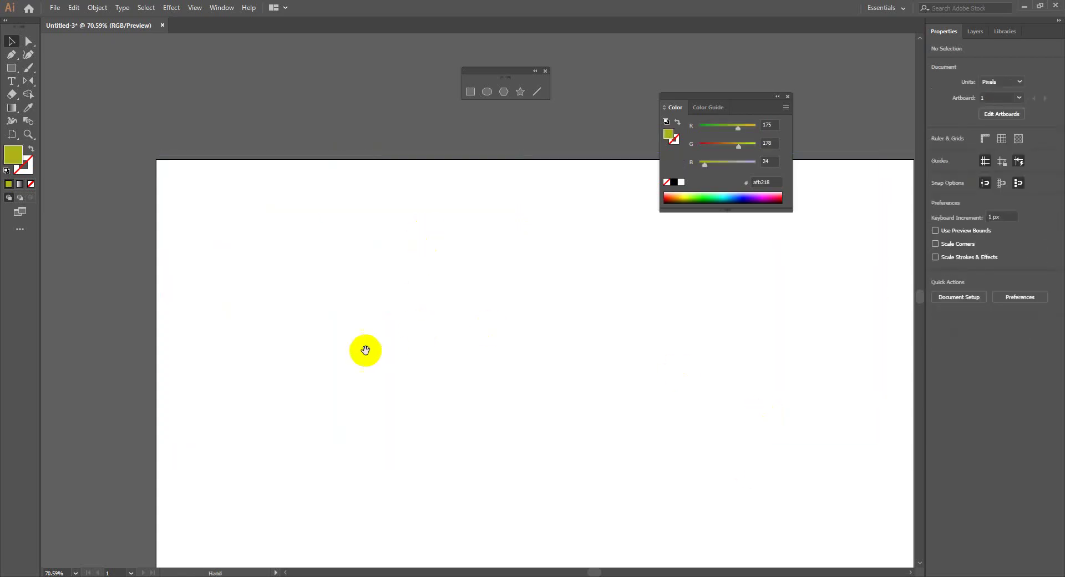
Step: Draw a rectangle about 648 x 481 px on the artboard and fill it with dark grey 424242
drag(364, 352, 327, 262)
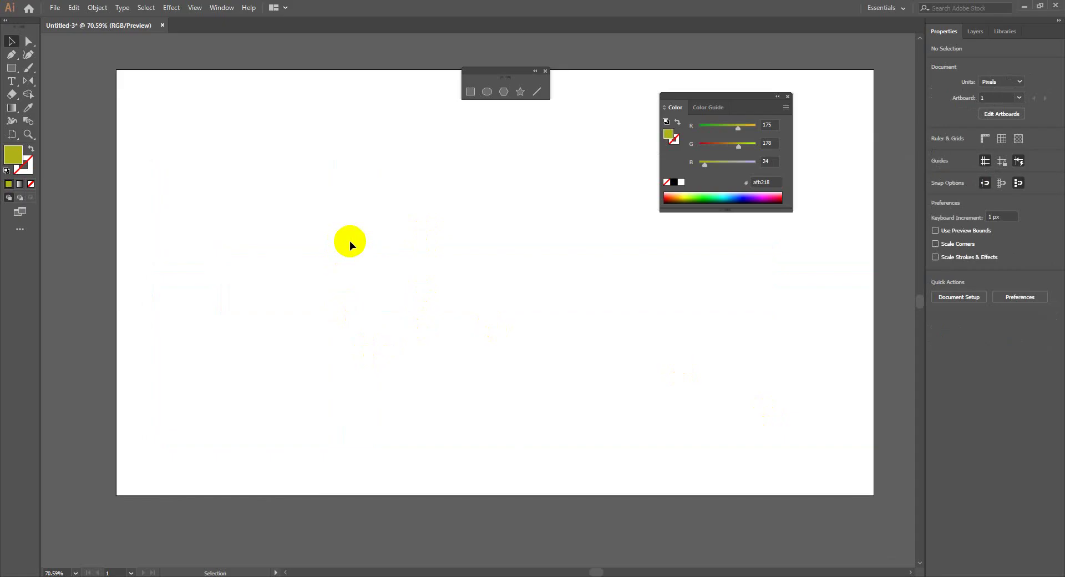
click(11, 68)
drag(200, 150, 559, 417)
double_click(13, 155)
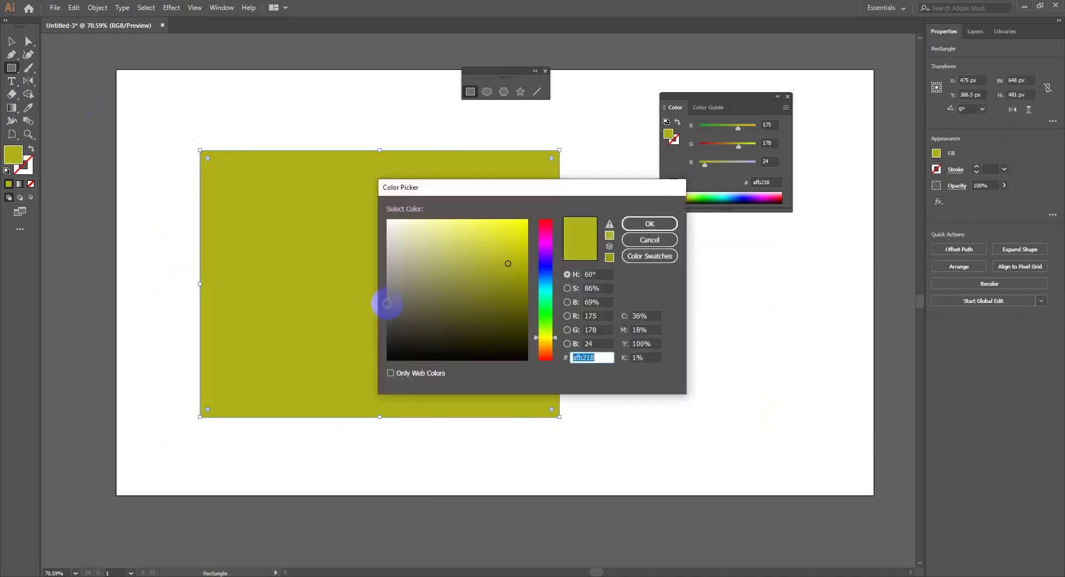
drag(387, 303, 375, 324)
click(649, 224)
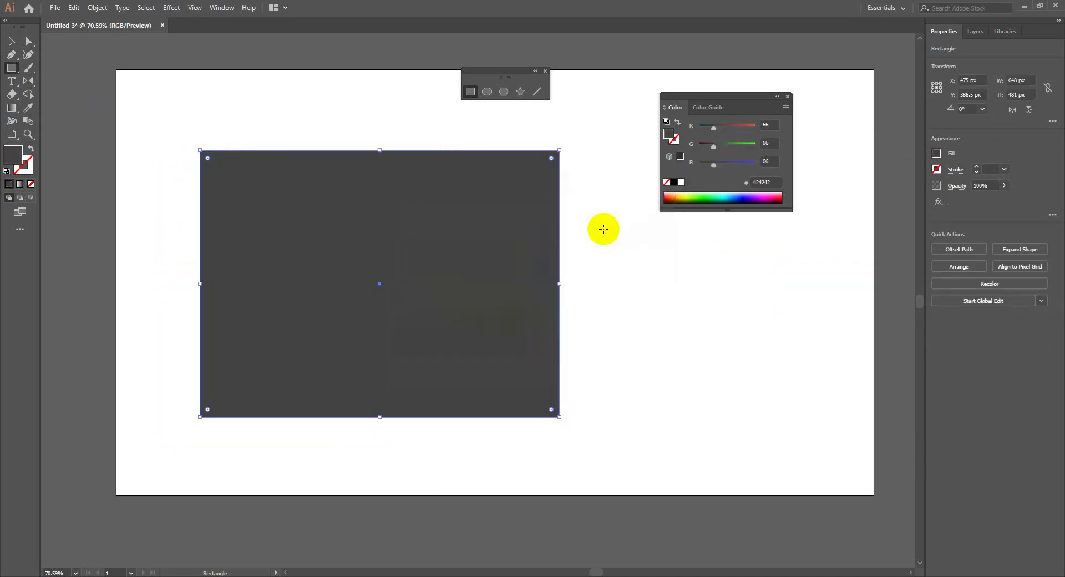
Step: Resize the dark grey rectangle freehand to about 666 px wide and 244 px high
click(11, 41)
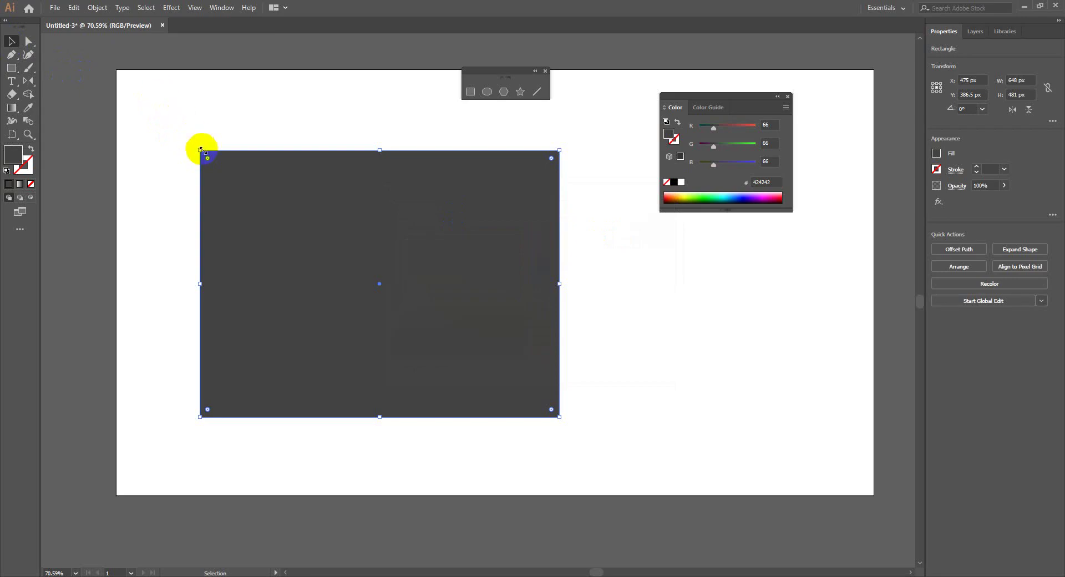
drag(200, 149, 219, 183)
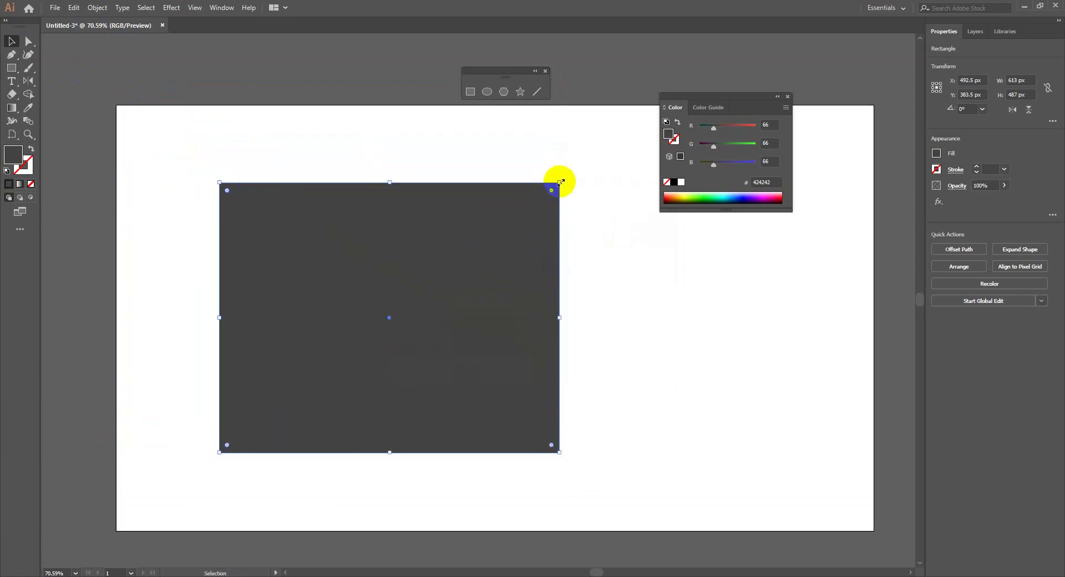
drag(559, 182, 629, 139)
drag(423, 138, 432, 214)
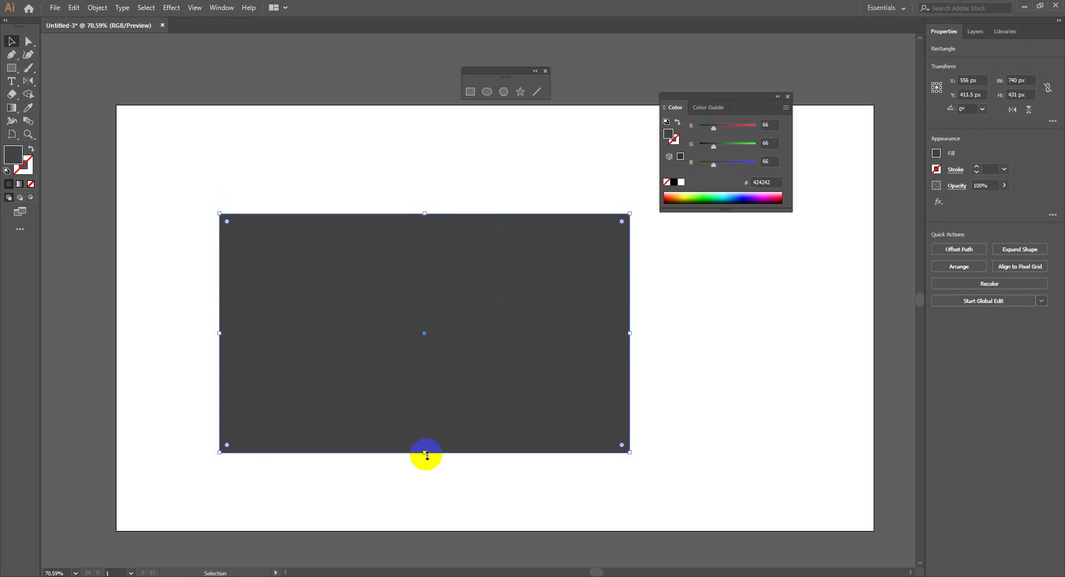
drag(424, 453, 441, 348)
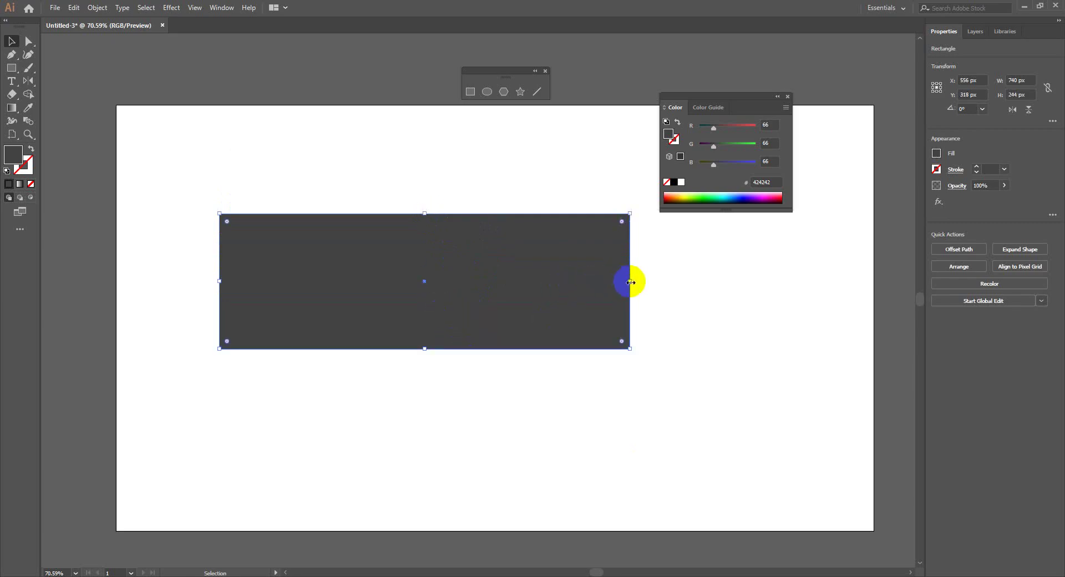
mouse_move(630, 281)
mouse_down()
mouse_move(380, 287)
mouse_move(589, 289)
mouse_up()
Step: Change the rectangle's fill to dark purple 1b0045, sampled from the RGB spectrum
click(517, 291)
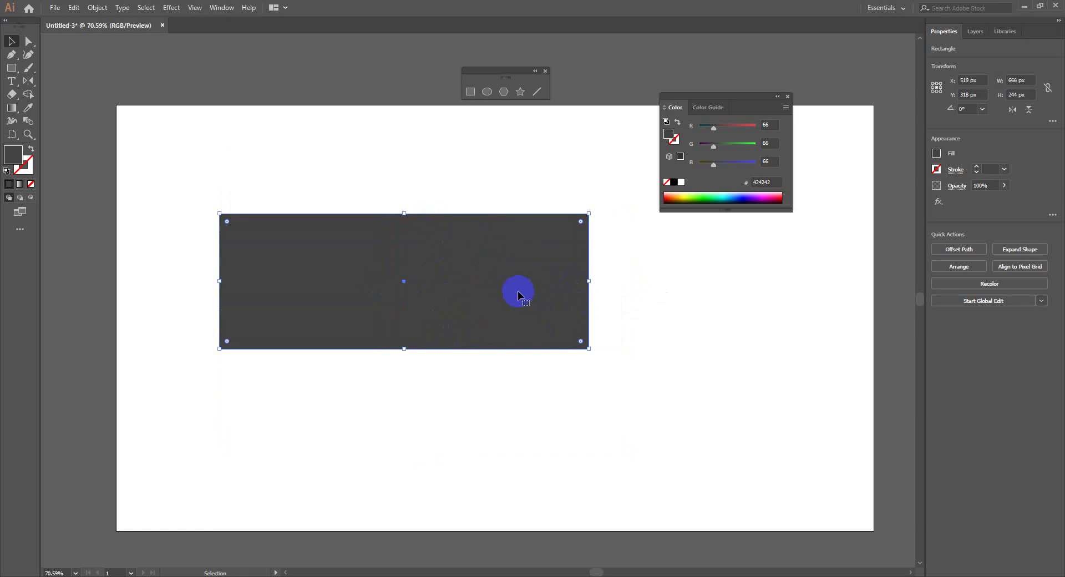
click(743, 196)
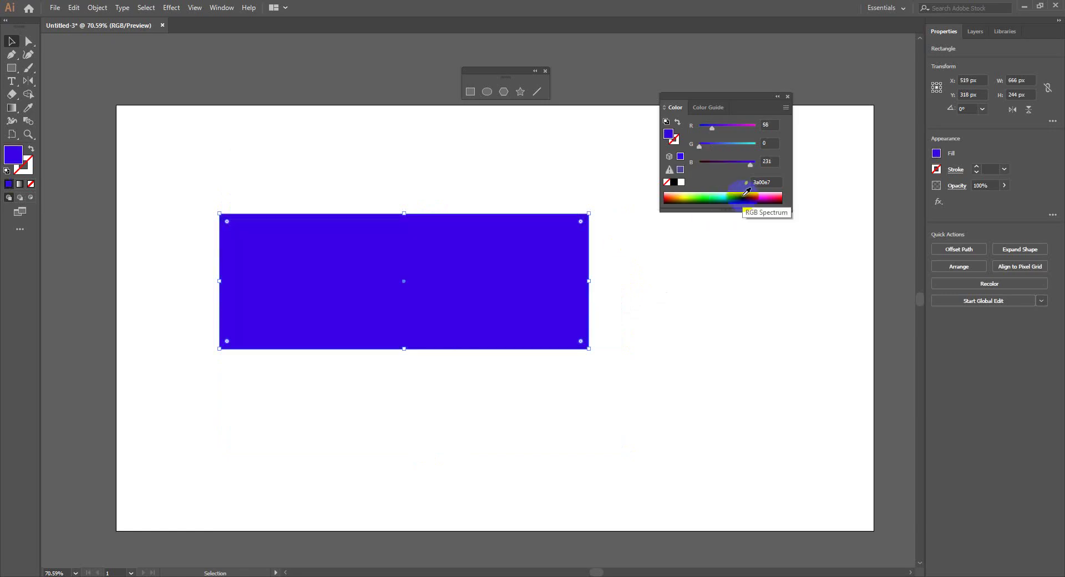
click(754, 198)
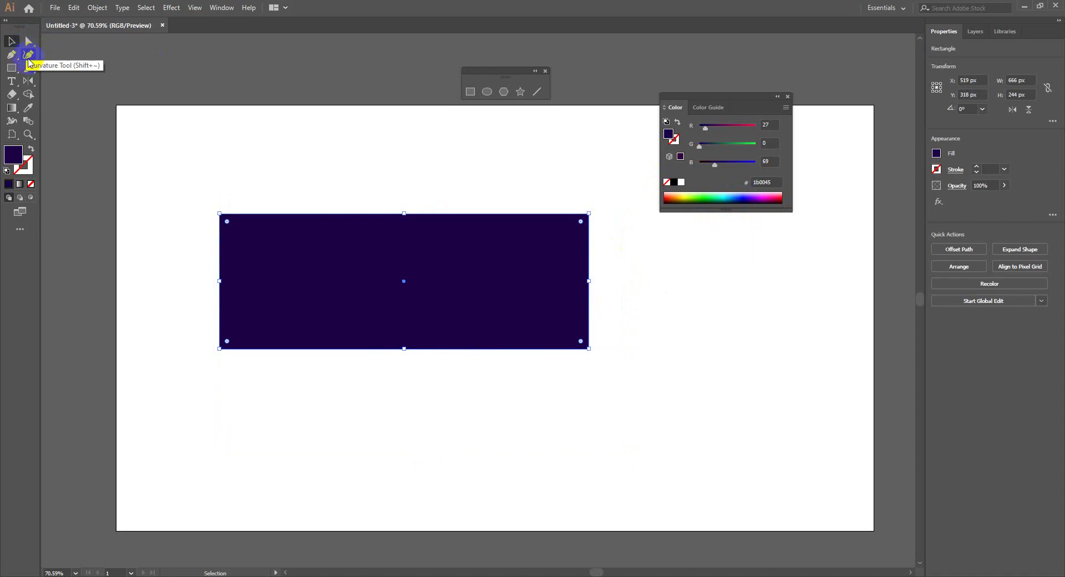
Step: Delete the dark purple rectangle and close the floating colour controls
click(201, 135)
drag(201, 158, 609, 387)
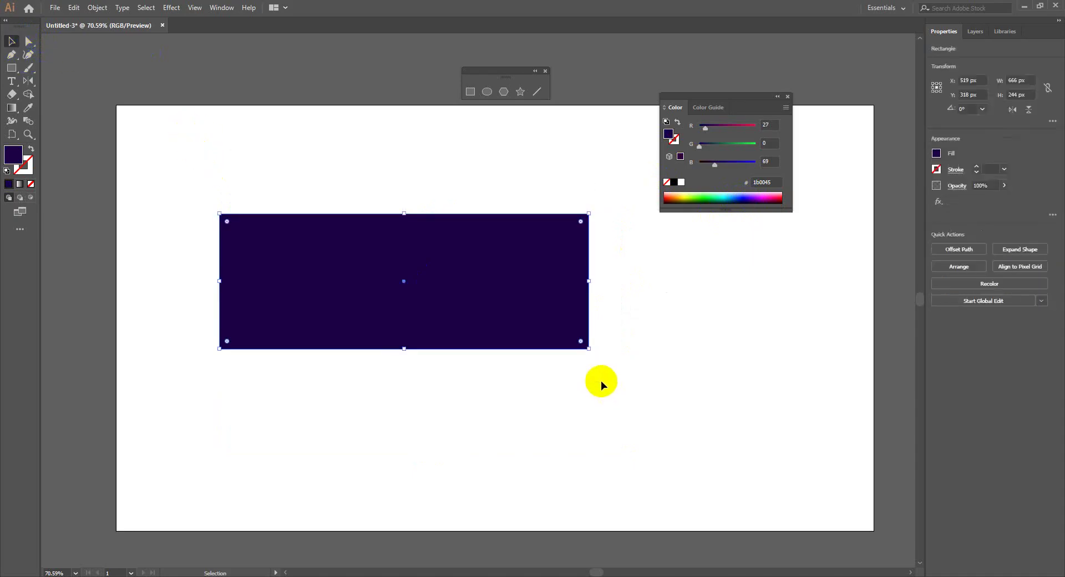
key(Delete)
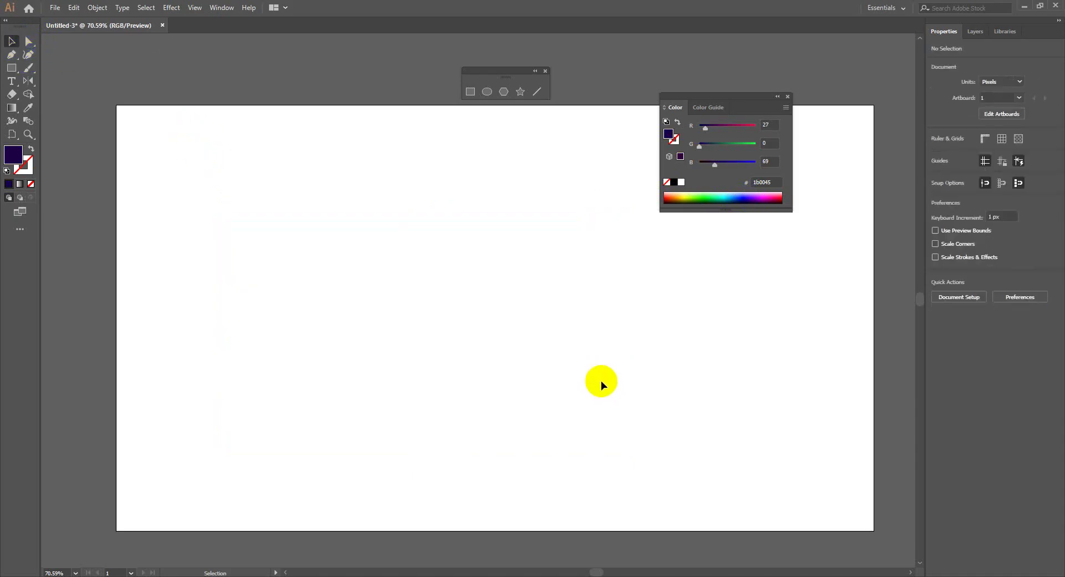
click(789, 99)
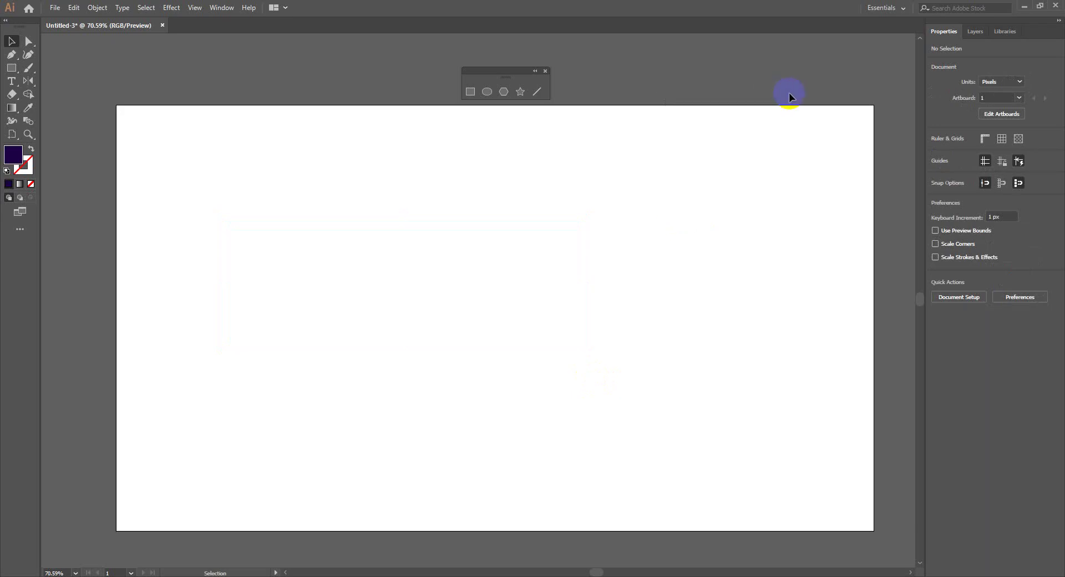
Step: Draw a circle about 485 px in diameter with the Ellipse tool, centred near X 507.5 px, Y 364.5 px
click(11, 69)
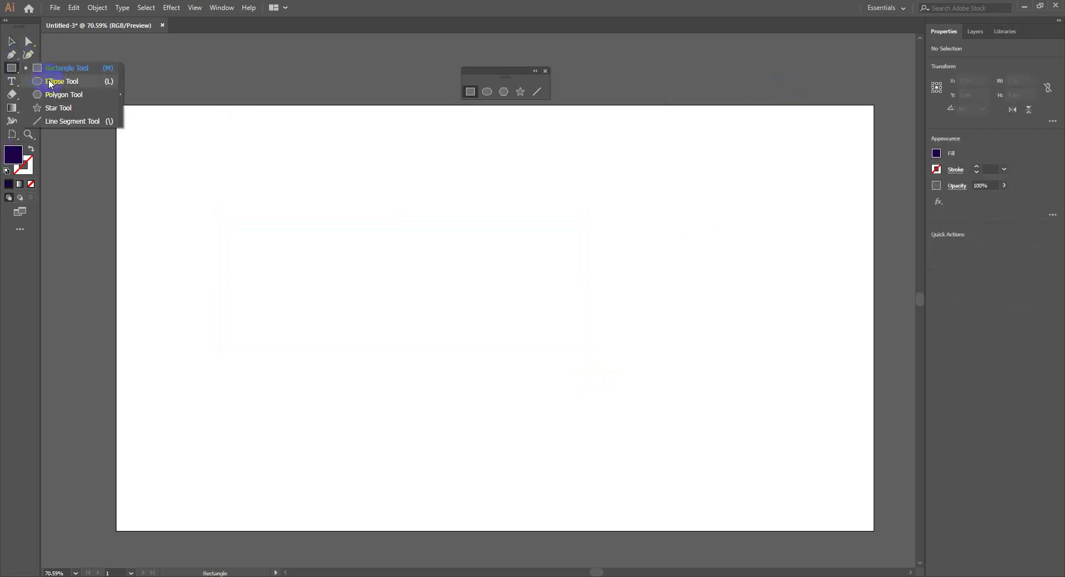
click(50, 82)
drag(263, 173, 520, 442)
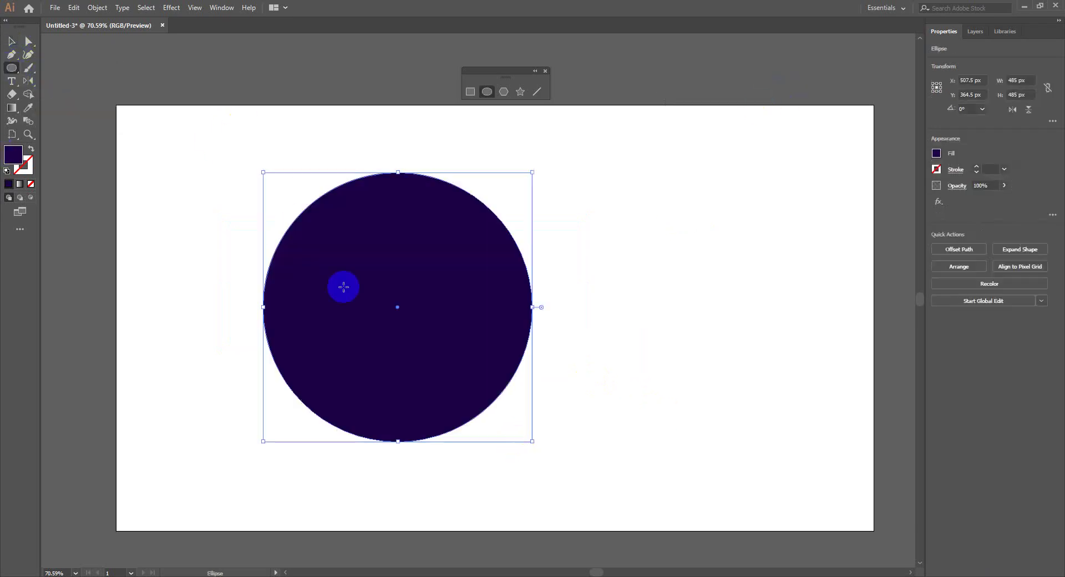
Step: Try copying the circle and pasting a duplicate, and return to the single original circle
click(11, 41)
drag(163, 135, 547, 420)
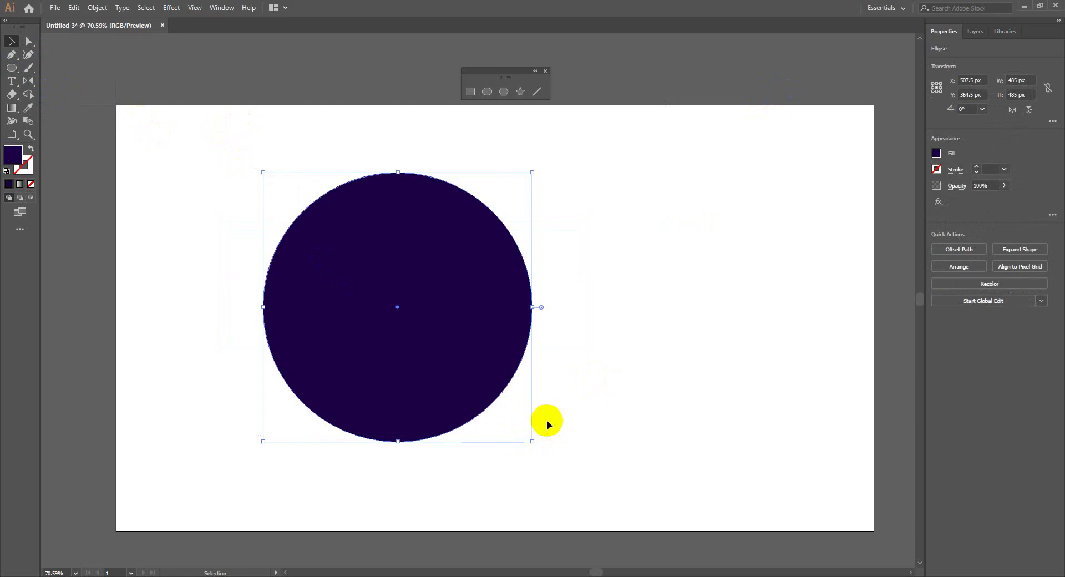
key(ctrl+c)
click(547, 420)
key(ctrl+v)
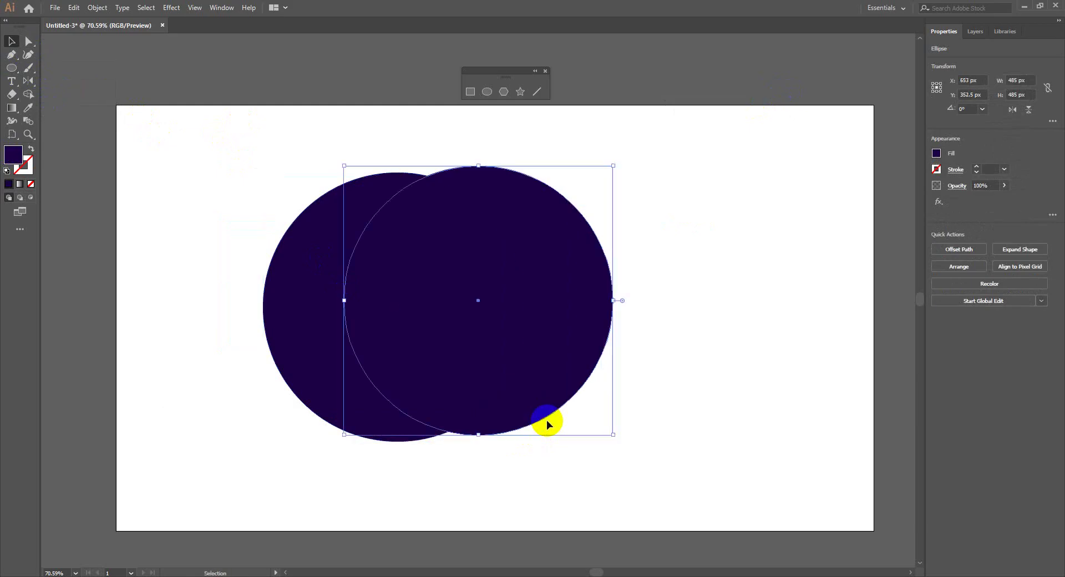
drag(431, 300, 378, 314)
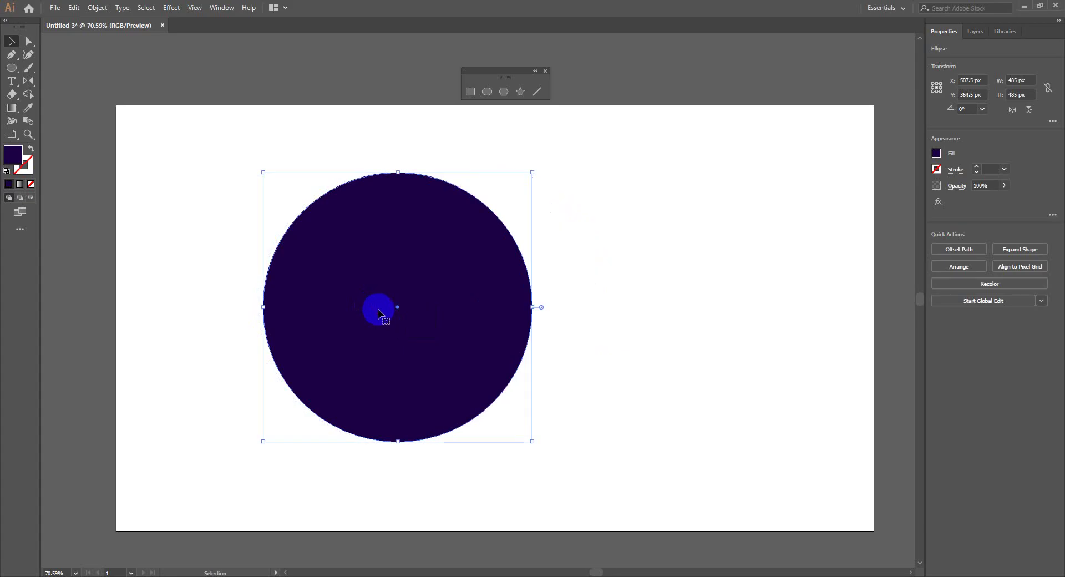
Step: Reselect the circle and switch from Selection to Direct Selection and back
key(ctrl+shift+a)
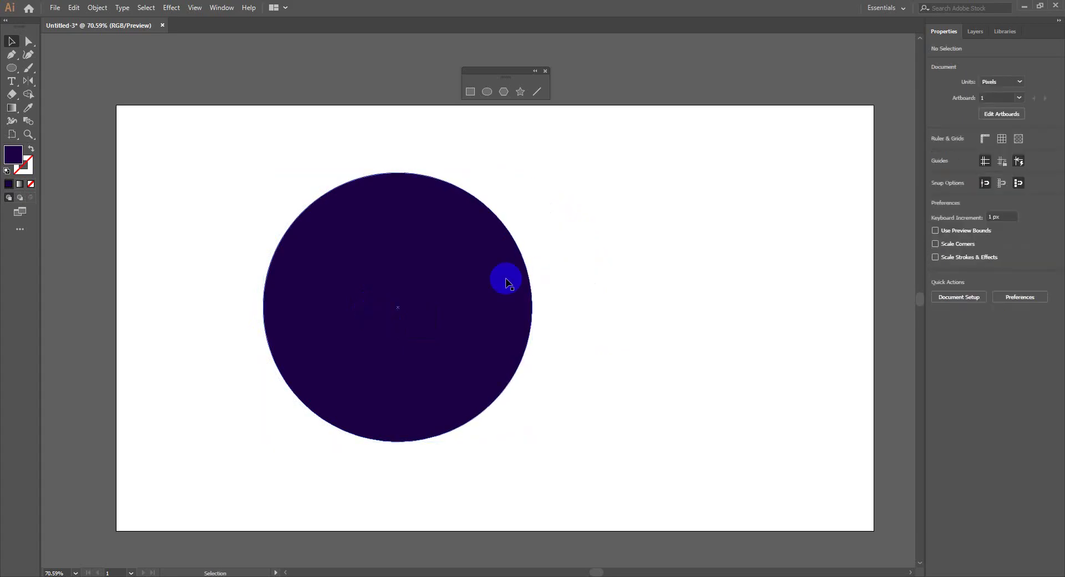
click(452, 275)
key(a)
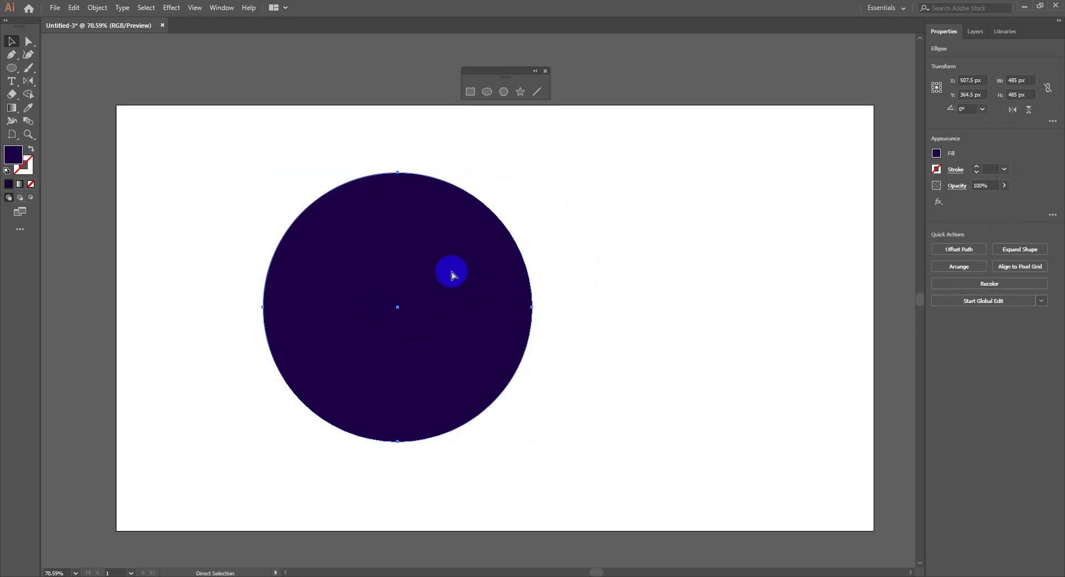
key(v)
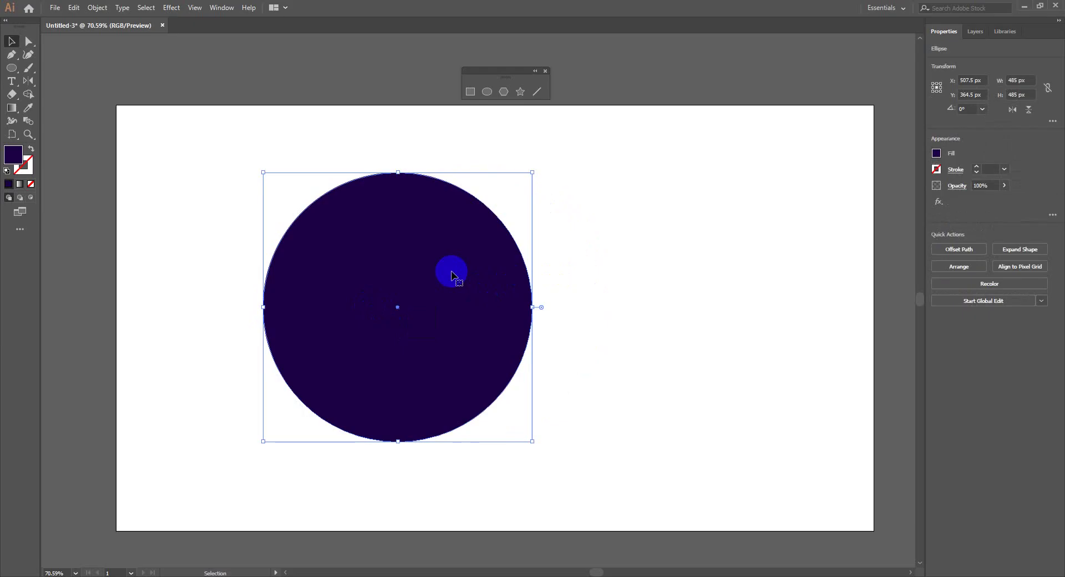
Step: Try duplicating the circle beside the original, first at about X 1087.5 px, Y 345.5 px, and undo both attempts
drag(452, 274, 718, 264)
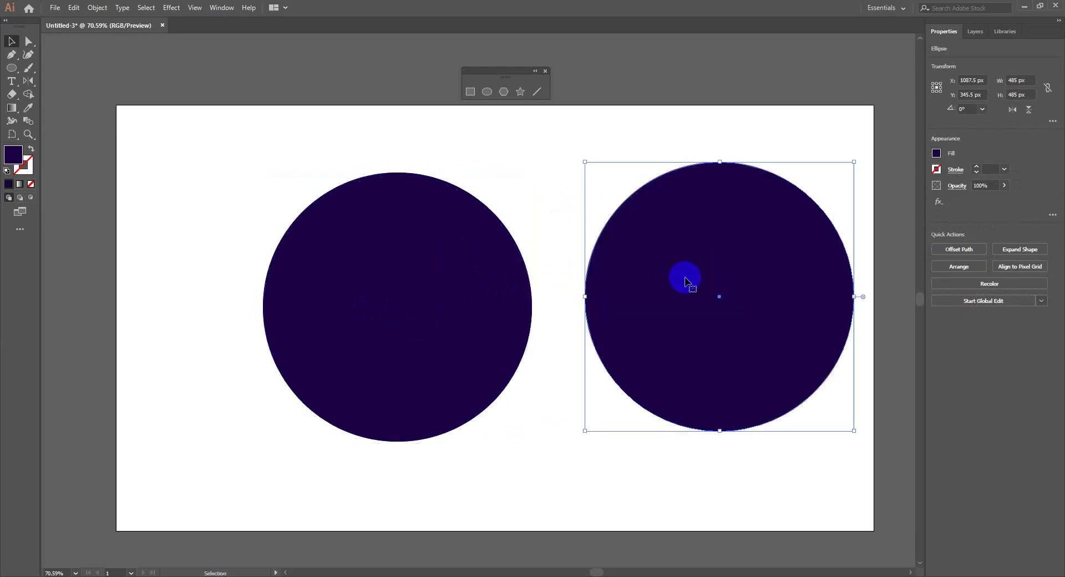
key(ctrl+z)
drag(437, 284, 770, 285)
key(ctrl+z)
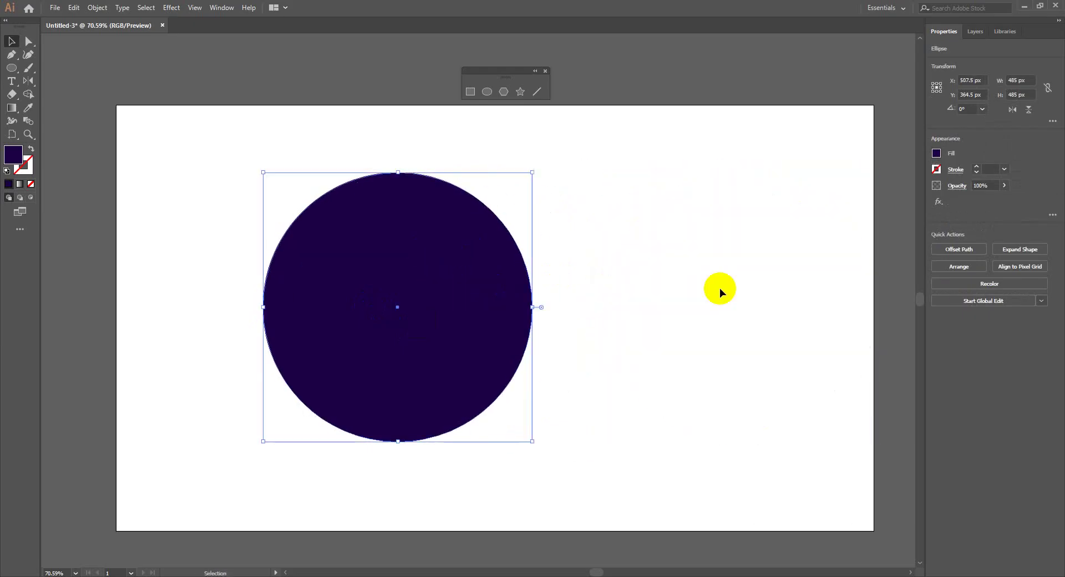
Step: Move the circle to about X 634.5 px, Y 371.5 px, and toggle briefly to Direct Selection and back
click(709, 278)
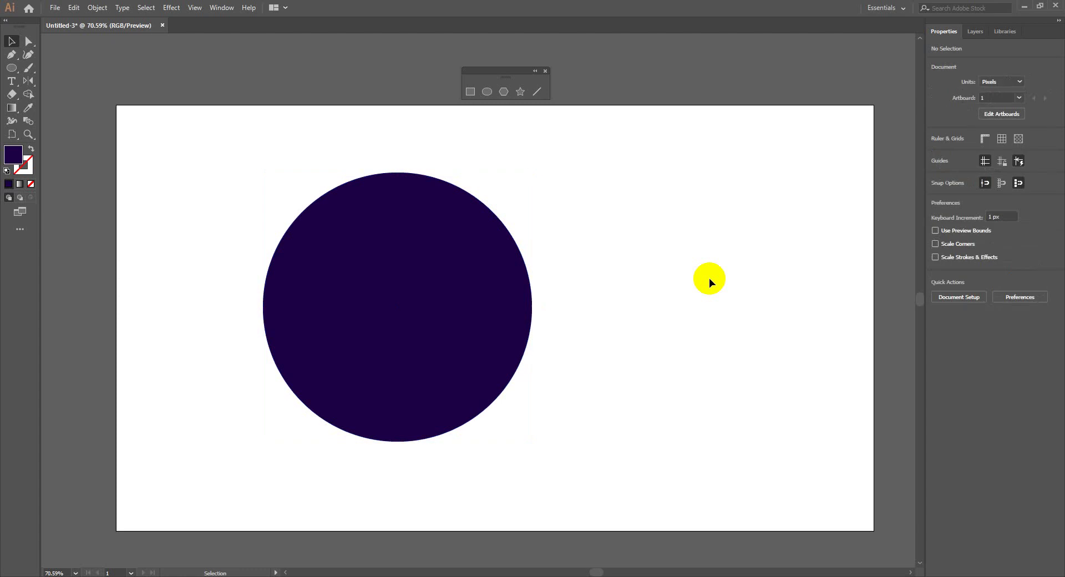
drag(280, 318, 426, 333)
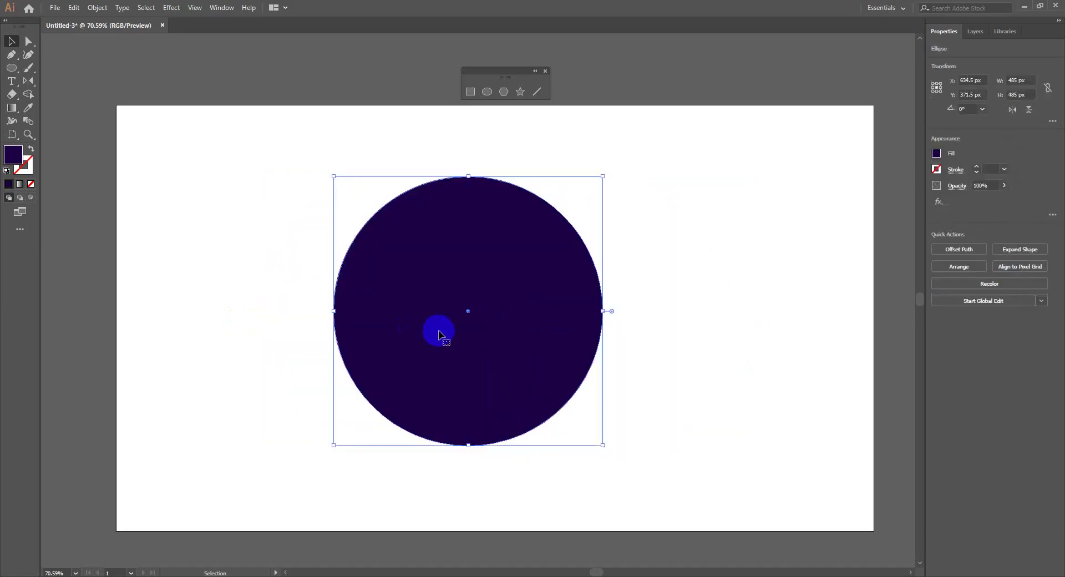
key(a)
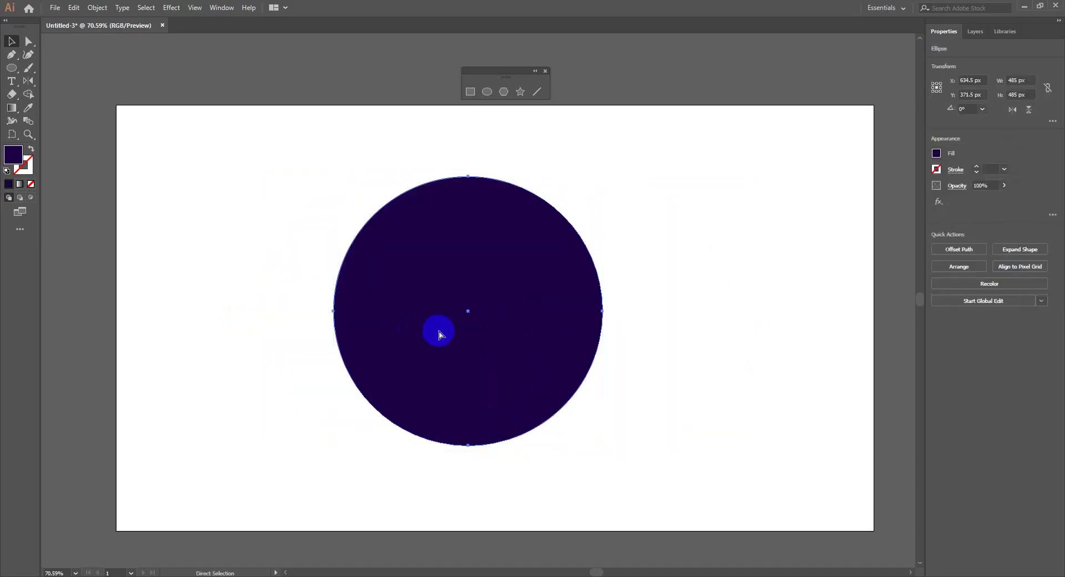
key(v)
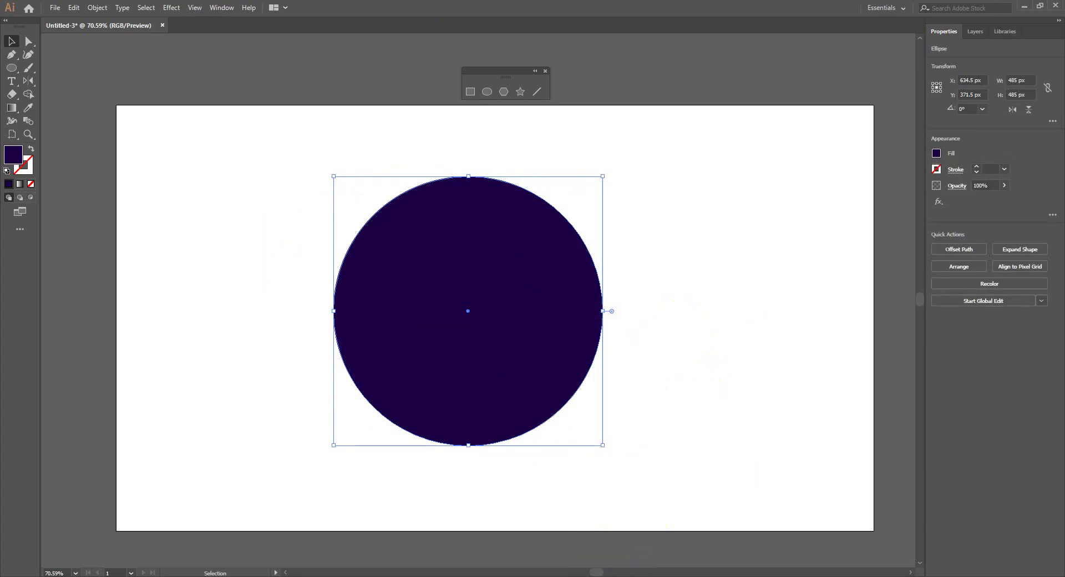
Step: Select the circle again and delete it from the artboard
click(654, 329)
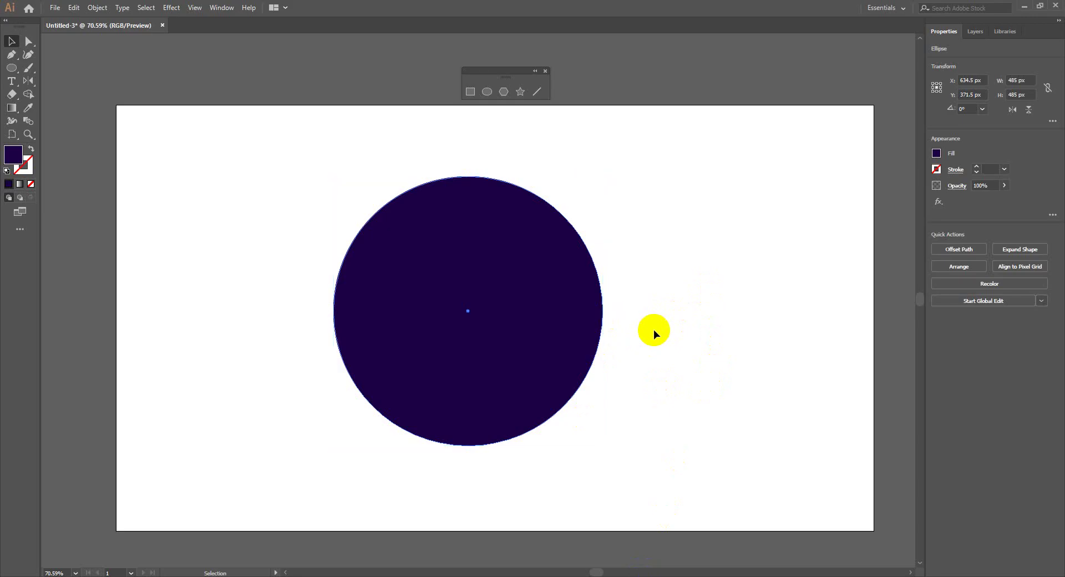
click(582, 324)
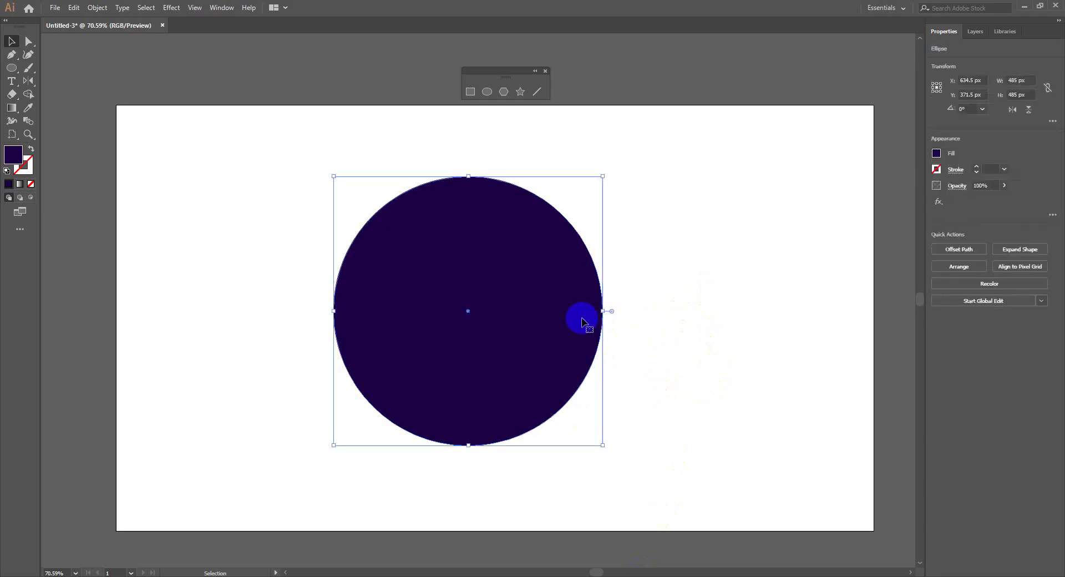
key(Delete)
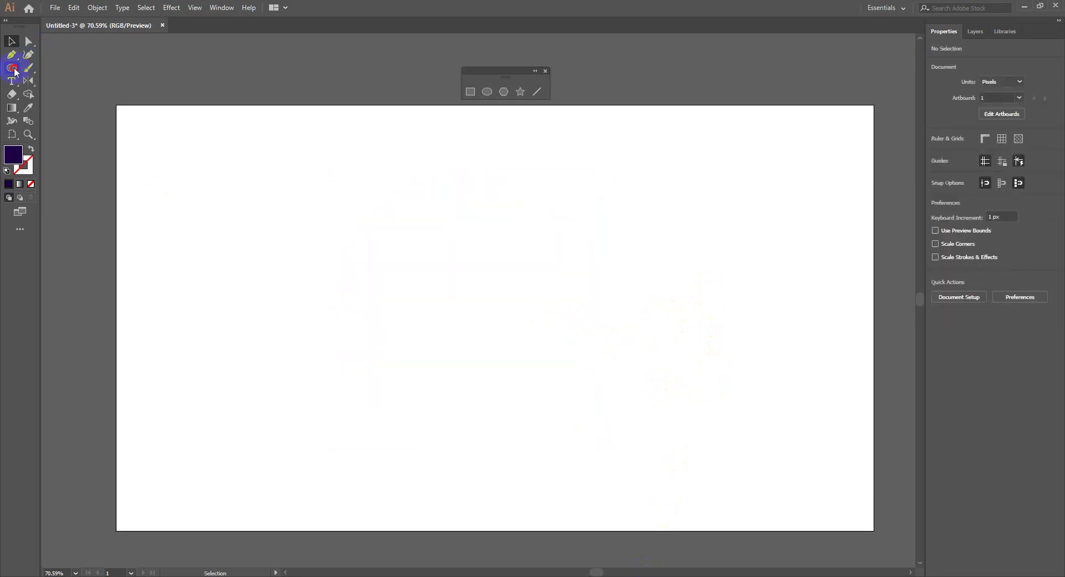
Step: Draw a horizontal bar about 1207 px wide near the artboard's upper edge, shift it to X 702.5 px and reduce its height to 30 px
drag(11, 67, 55, 67)
drag(153, 139, 823, 172)
key(v)
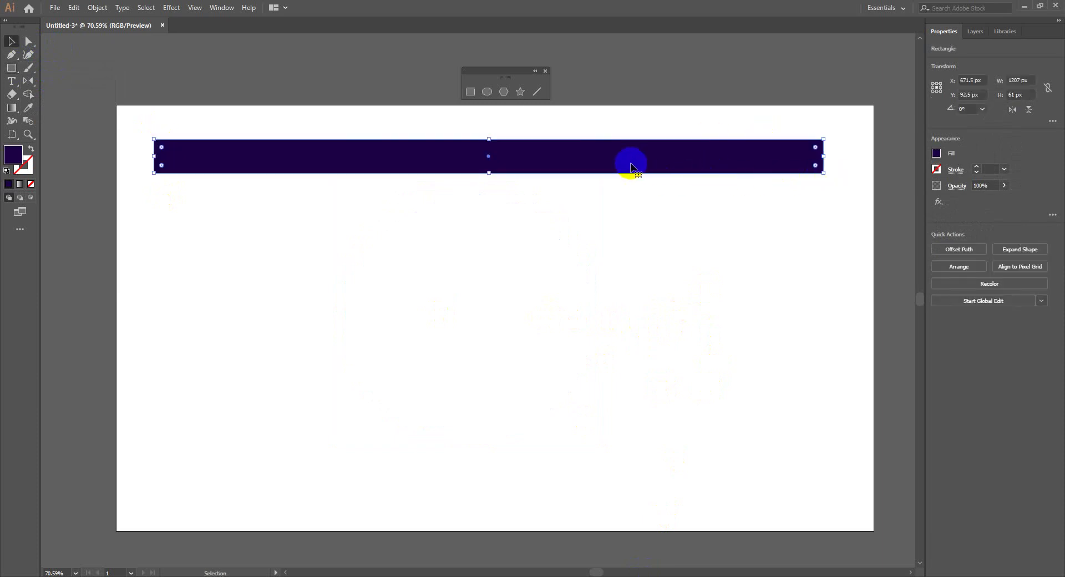
drag(622, 162, 673, 167)
drag(539, 172, 544, 156)
Step: Duplicate the bar directly below at Y 111 px and repeat the duplication until fifteen evenly spaced bars fill the artboard
drag(580, 153, 547, 172)
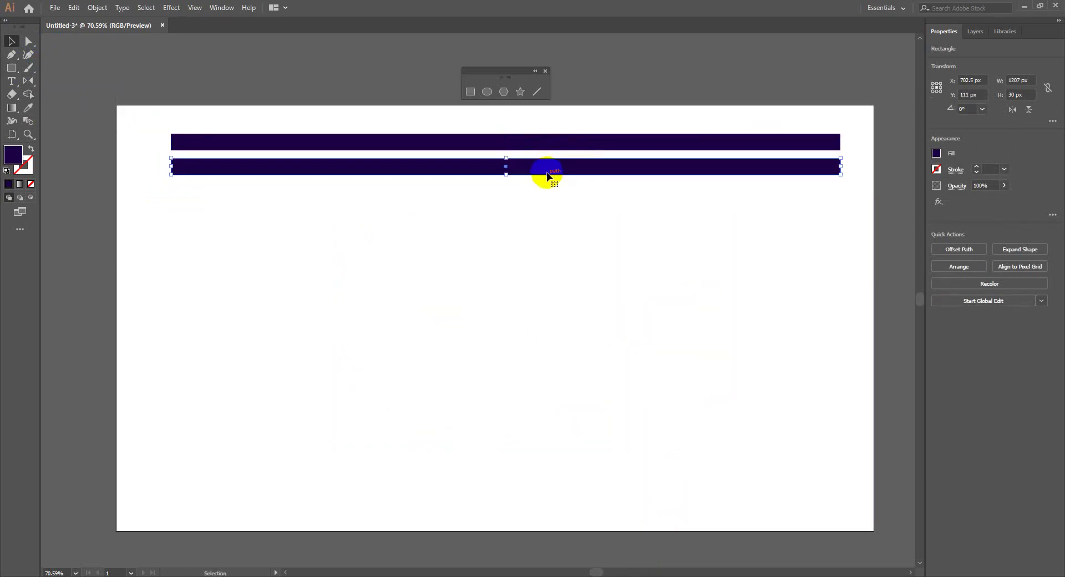
key(a)
key(ctrl+d)
key(ctrl+d)
key(ctrl+d)
key(ctrl+d)
key(ctrl+d)
key(ctrl+d)
key(ctrl+d)
key(ctrl+d)
key(ctrl+d)
key(ctrl+d)
key(ctrl+d)
key(ctrl+d)
key(ctrl+d)
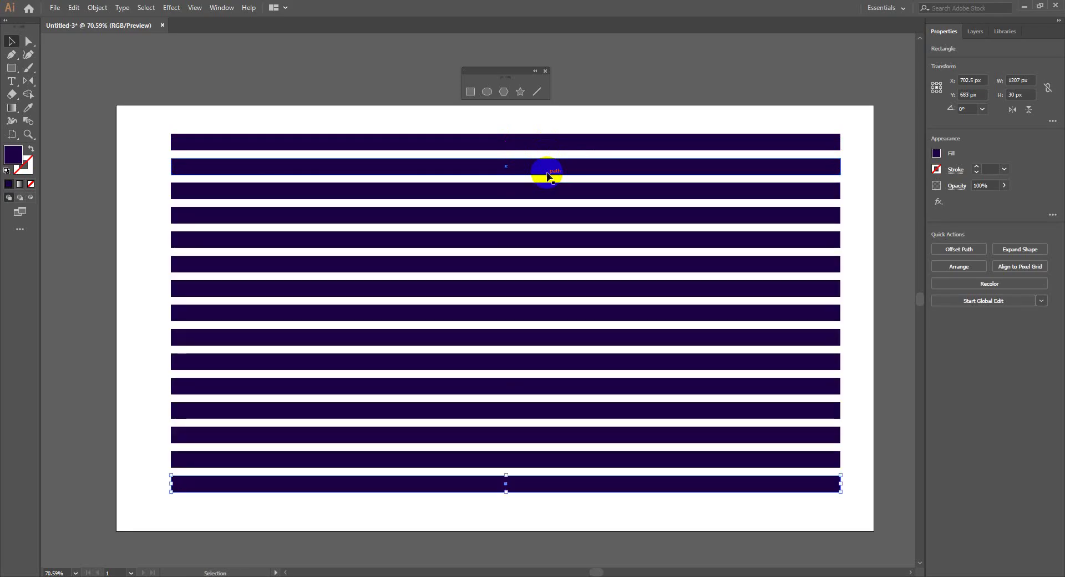
Step: Delete all the horizontal bars and draw a vertical bar about 13 px wide and 597 px high near the artboard's left edge
drag(159, 129, 585, 510)
key(Delete)
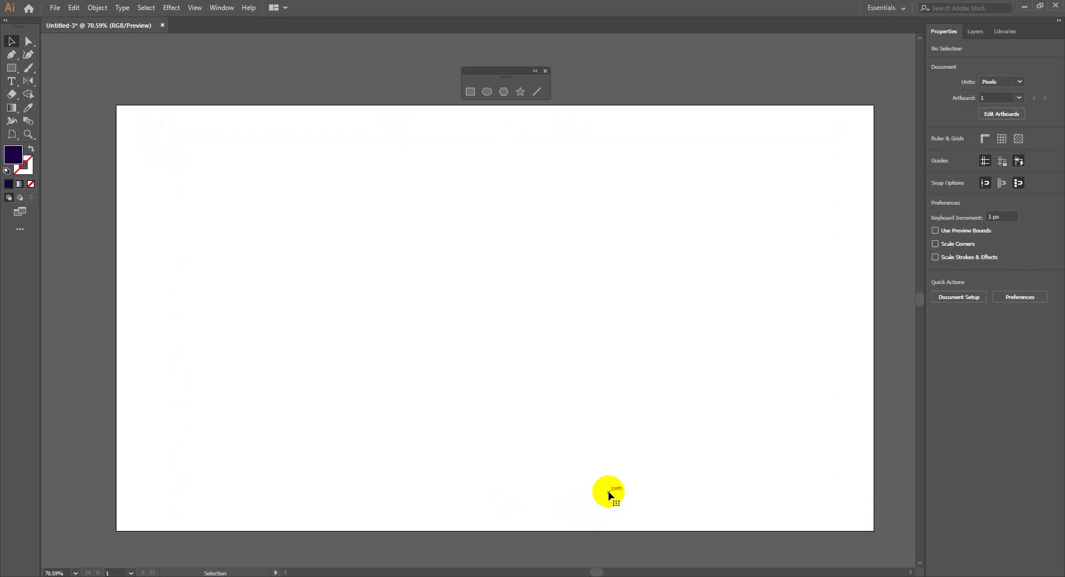
click(12, 68)
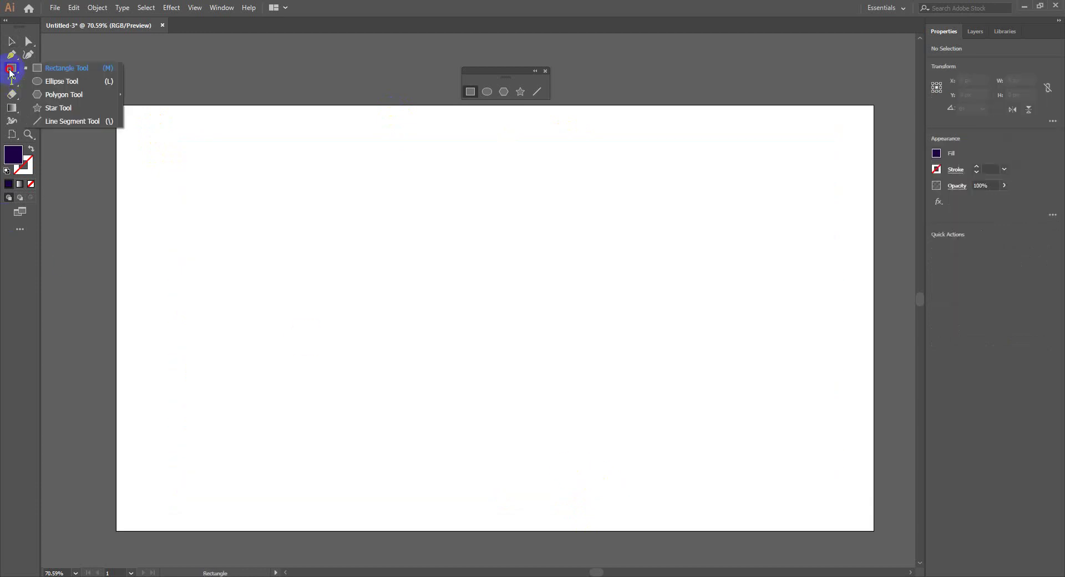
click(39, 68)
drag(165, 154, 171, 484)
click(11, 41)
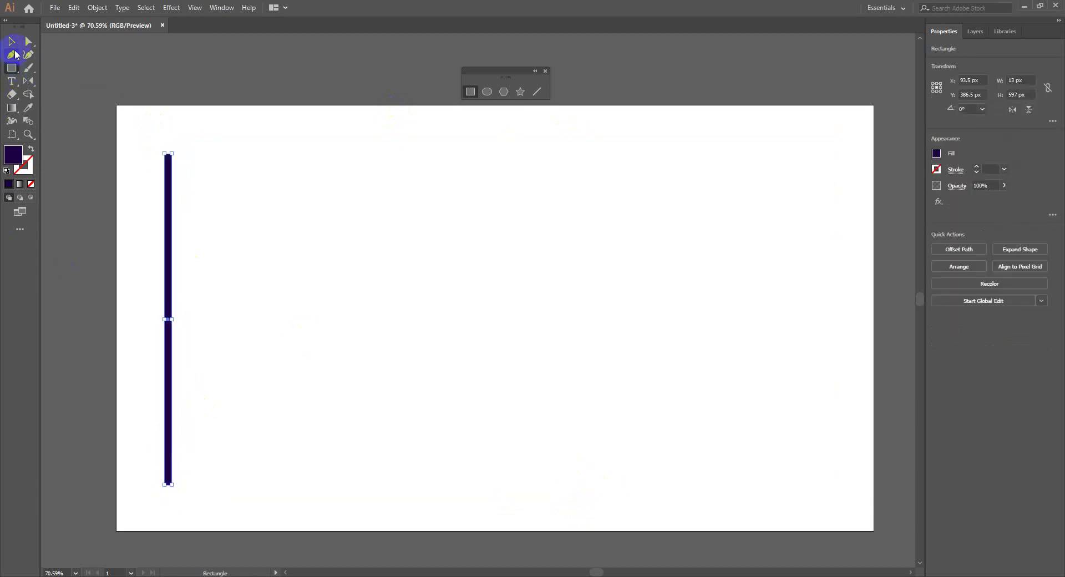
Step: Duplicate the vertical bar diagonally, about 28 px right and 32 px up, and repeat the duplication until there are fifteen bars
drag(171, 226, 185, 207)
key(ctrl+d)
key(ctrl+d)
key(ctrl+d)
key(ctrl+d)
key(ctrl+d)
key(ctrl+d)
key(ctrl+d)
key(ctrl+d)
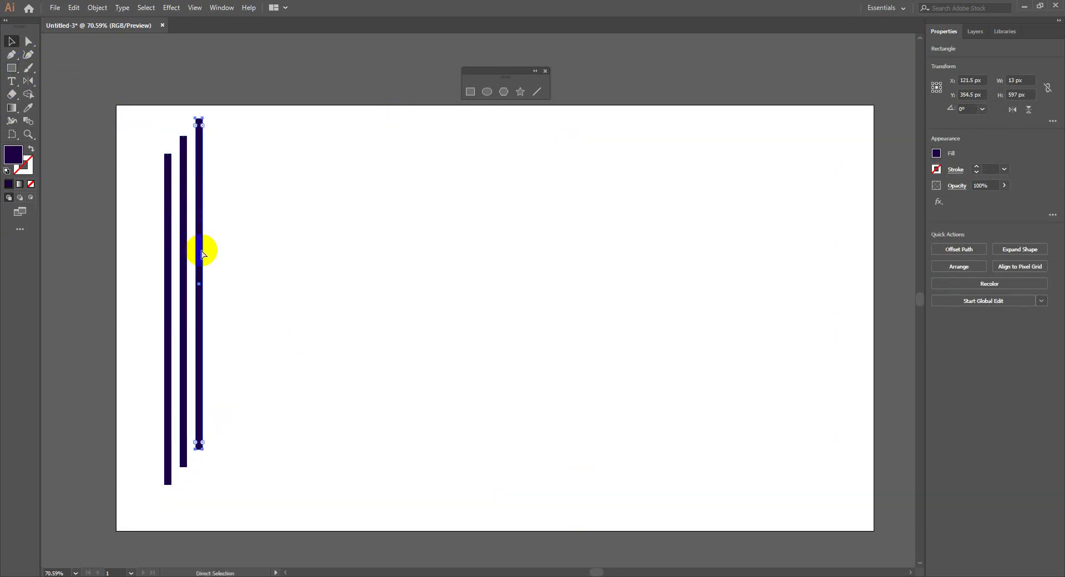
key(ctrl+d)
key(ctrl+d)
key(ctrl+d)
key(ctrl+d)
key(ctrl+d)
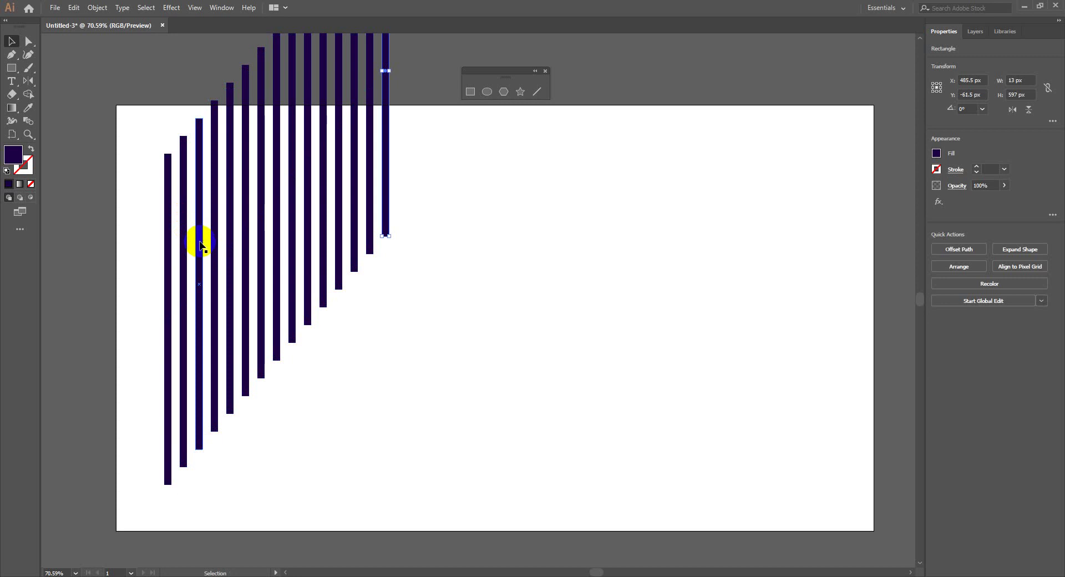
Step: Select the whole staggered row of vertical bars and delete it
scroll(201, 245, up, 3)
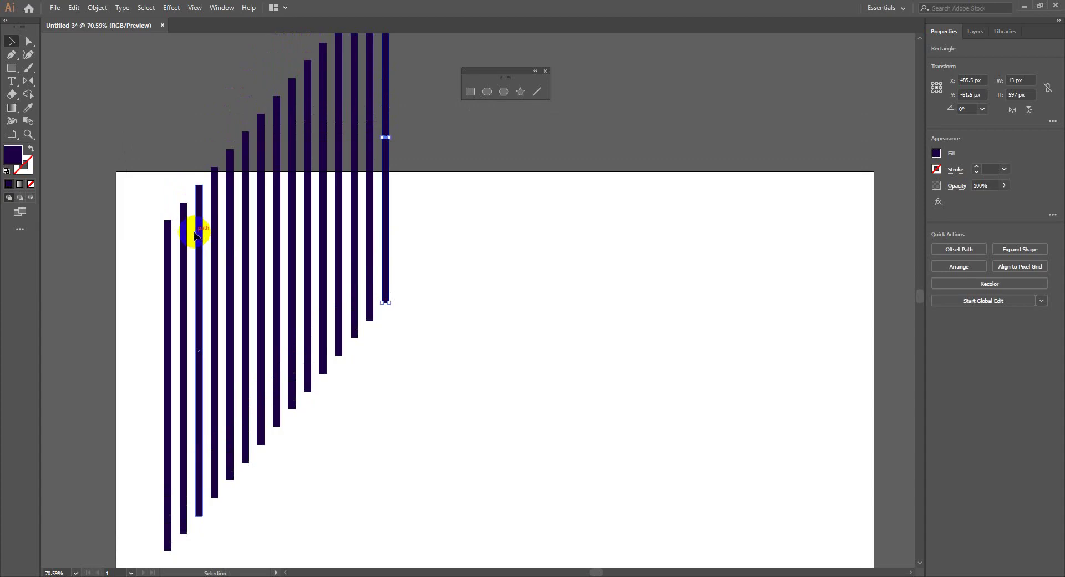
scroll(198, 232, up, 3)
scroll(144, 138, up, 1)
drag(115, 109, 471, 447)
key(Delete)
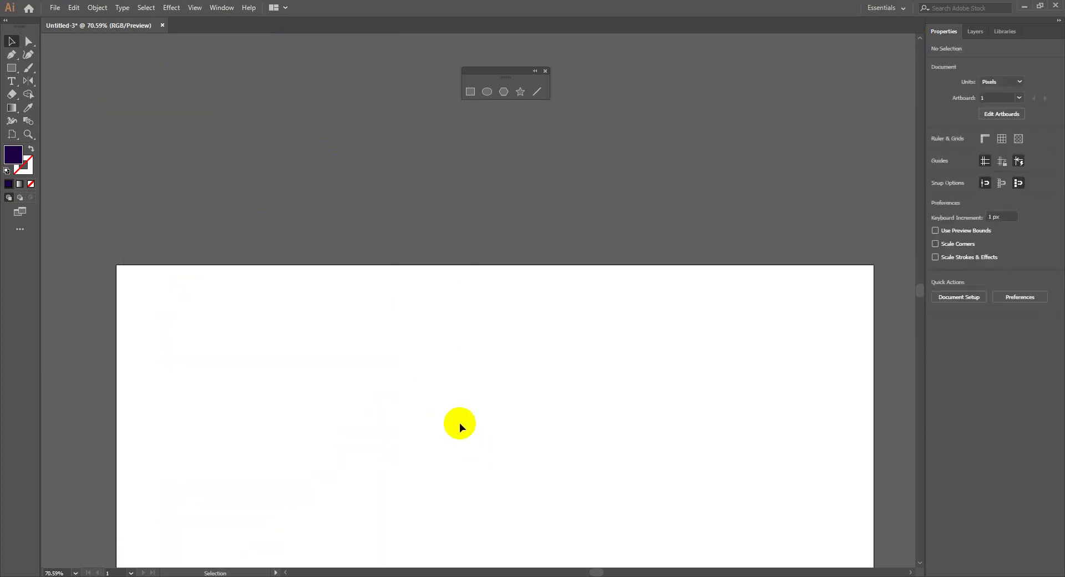
Step: Create a new 1366 x 768 px landscape document with 2 artboards and bring both artboards into view
click(55, 7)
click(57, 21)
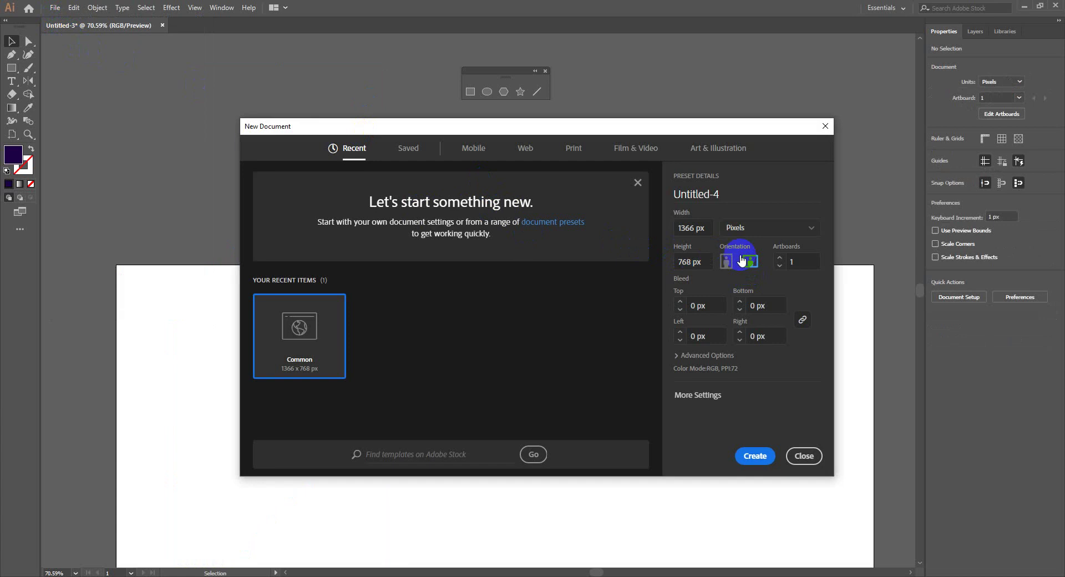
click(795, 260)
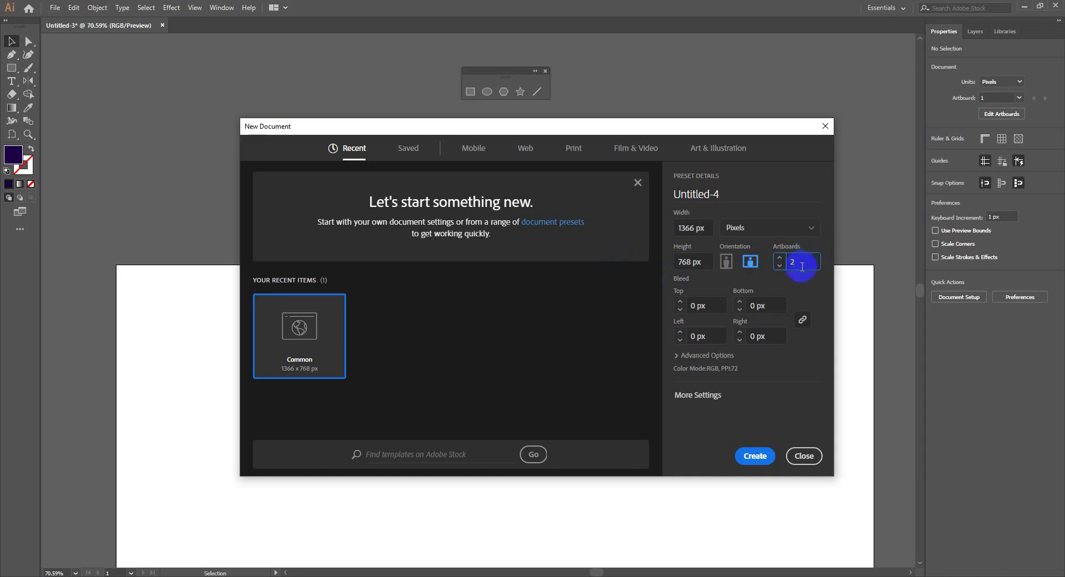
click(755, 455)
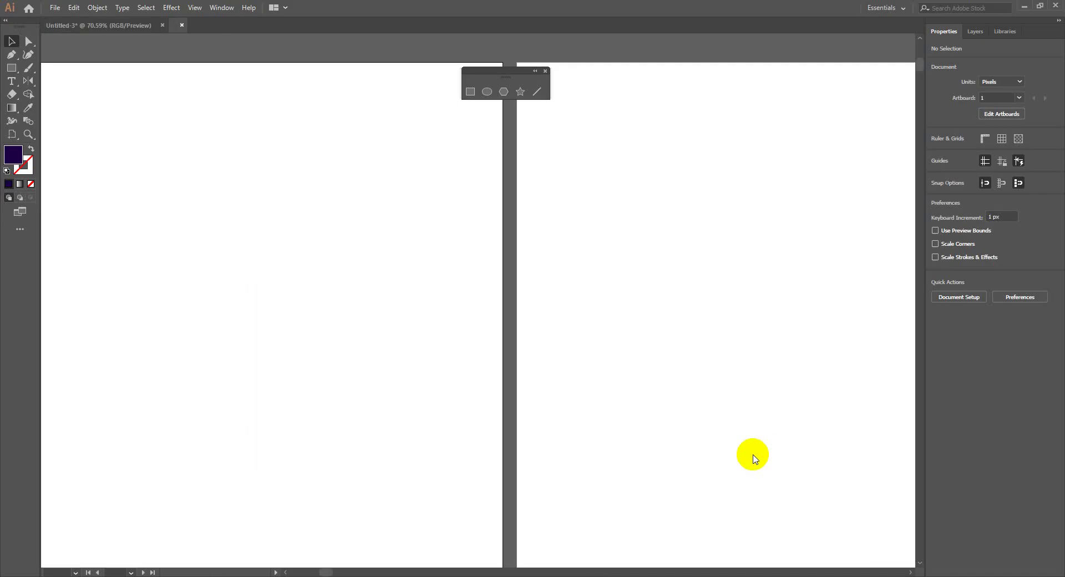
key(ctrl+minus)
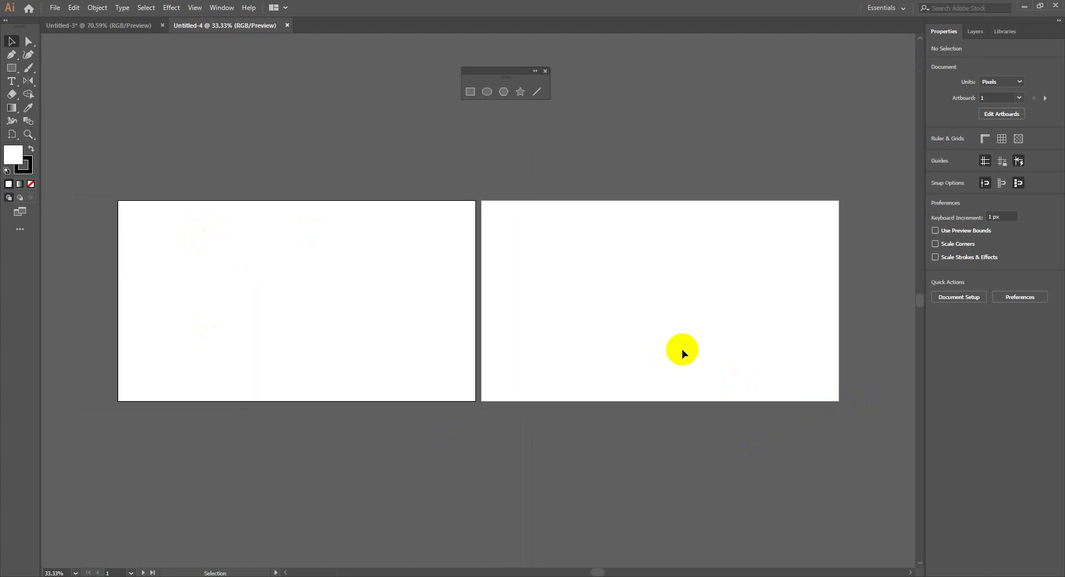
Step: Return to the Untitled-3 document and resize its artboard to about 587 x 738 px with the Artboard tool
click(130, 24)
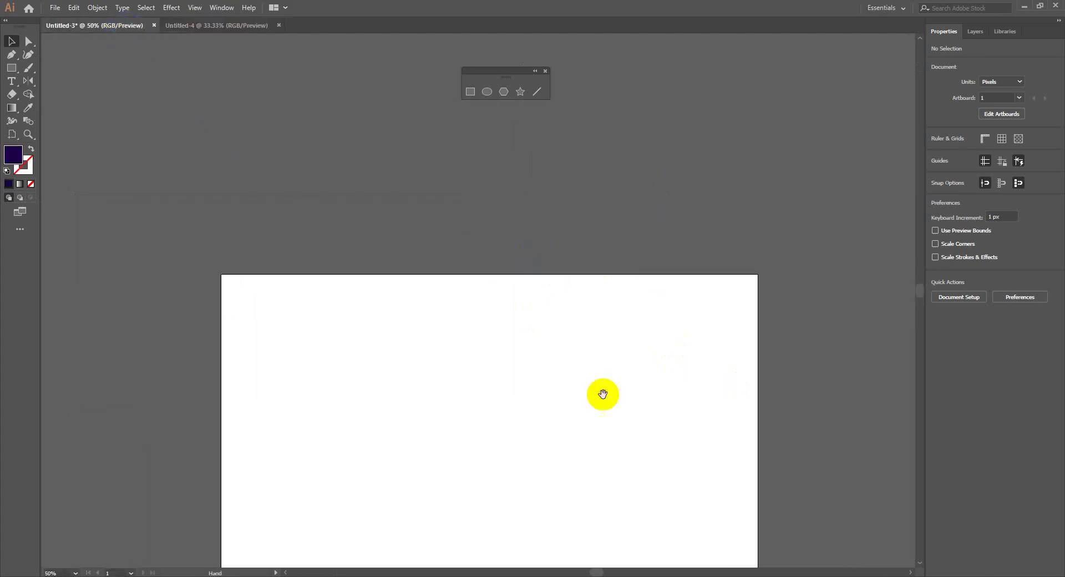
scroll(555, 360, down, 3)
scroll(554, 361, right, 1)
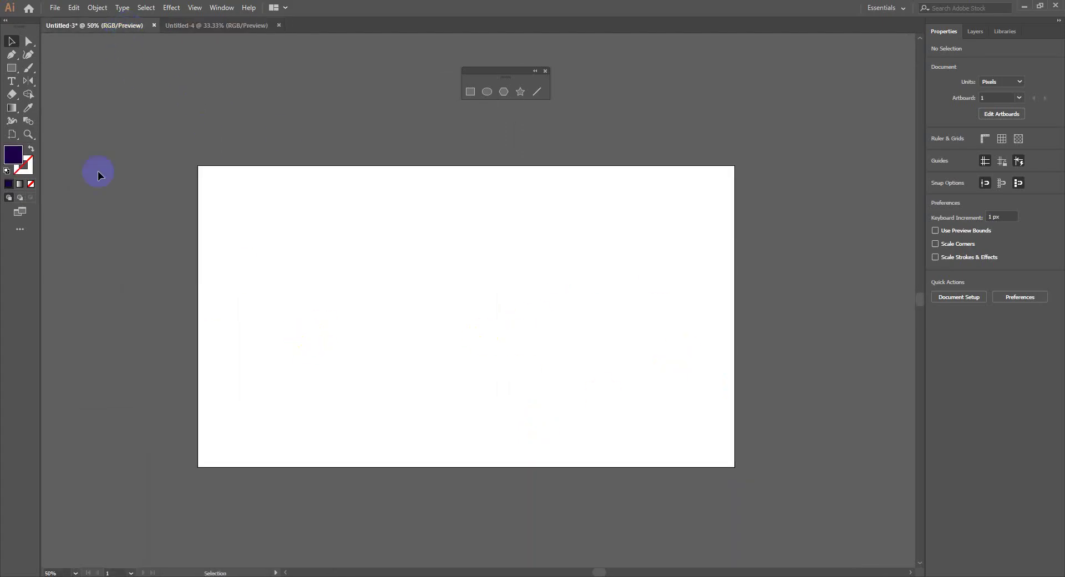
click(12, 134)
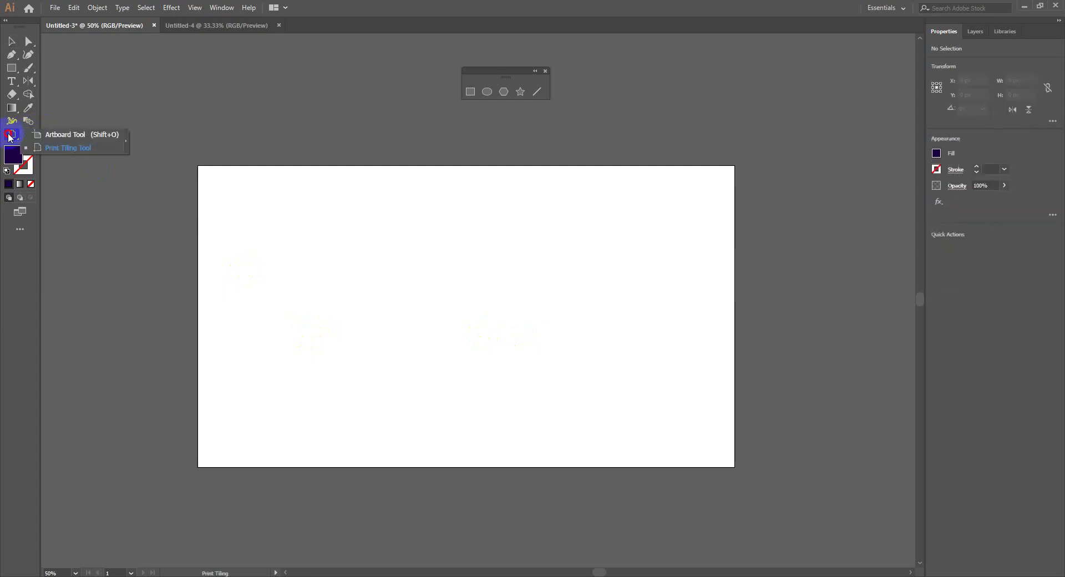
click(64, 139)
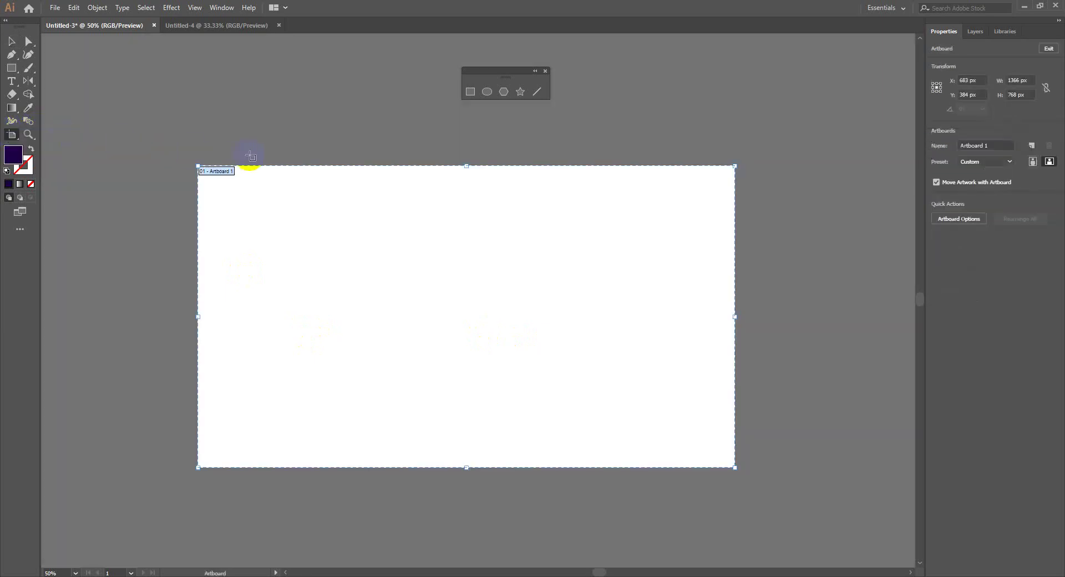
mouse_move(465, 167)
mouse_down()
mouse_move(473, 286)
mouse_move(475, 180)
mouse_up()
drag(735, 322, 429, 298)
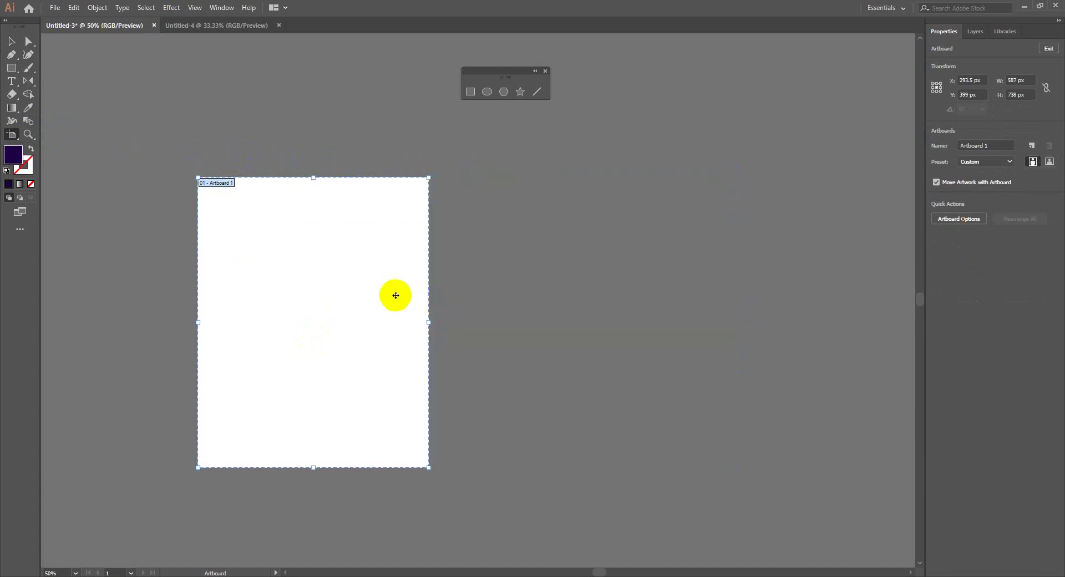
Step: Duplicate the artboard three times to form a two-by-two grid, with the second row at Y 1178 px, and leave artboard editing
drag(377, 259, 556, 546)
scroll(606, 274, down, 5)
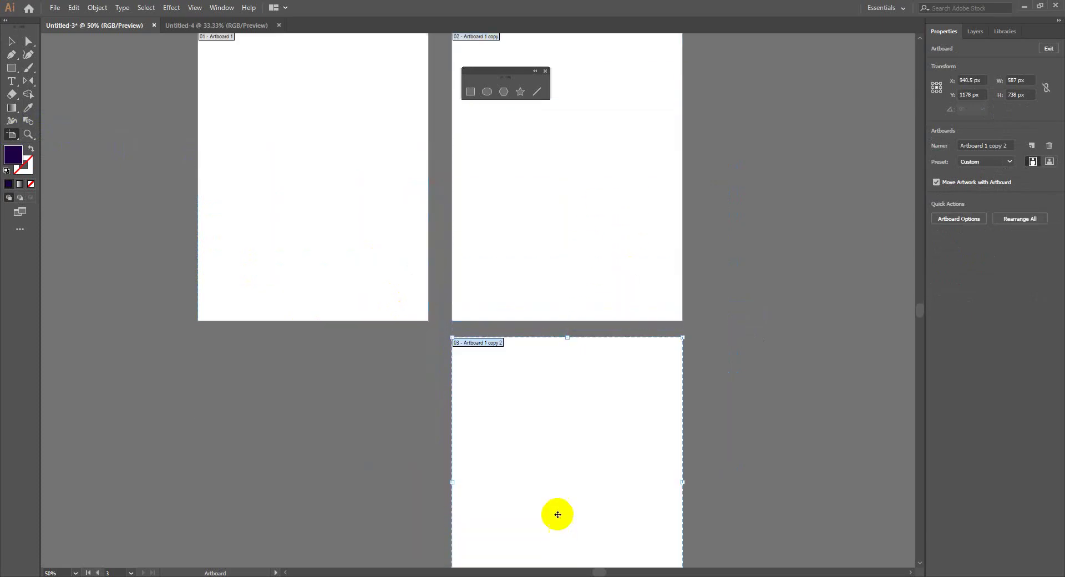
scroll(528, 402, down, 3)
drag(528, 402, 283, 386)
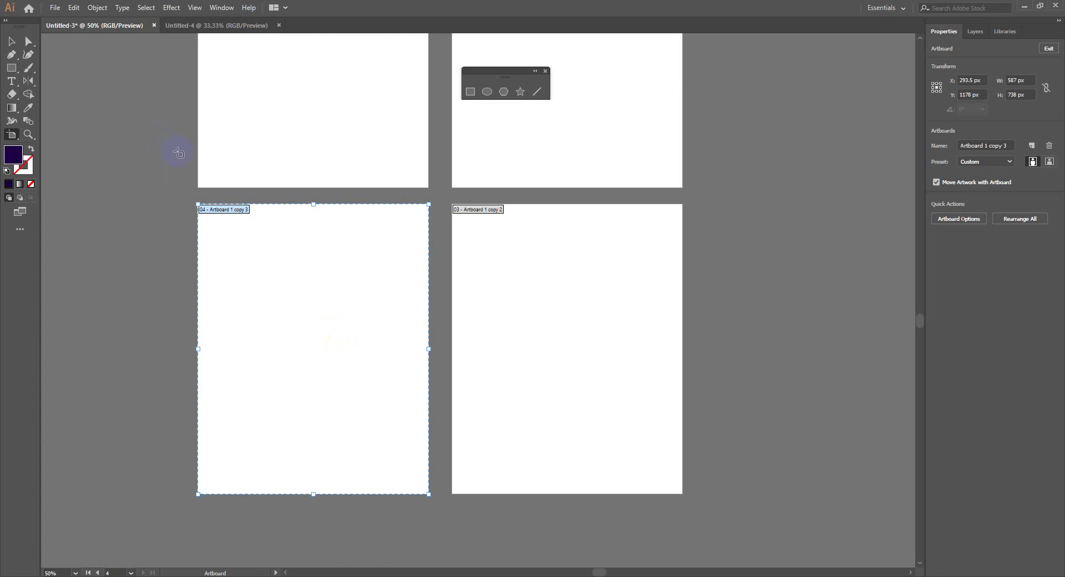
scroll(327, 218, up, 3)
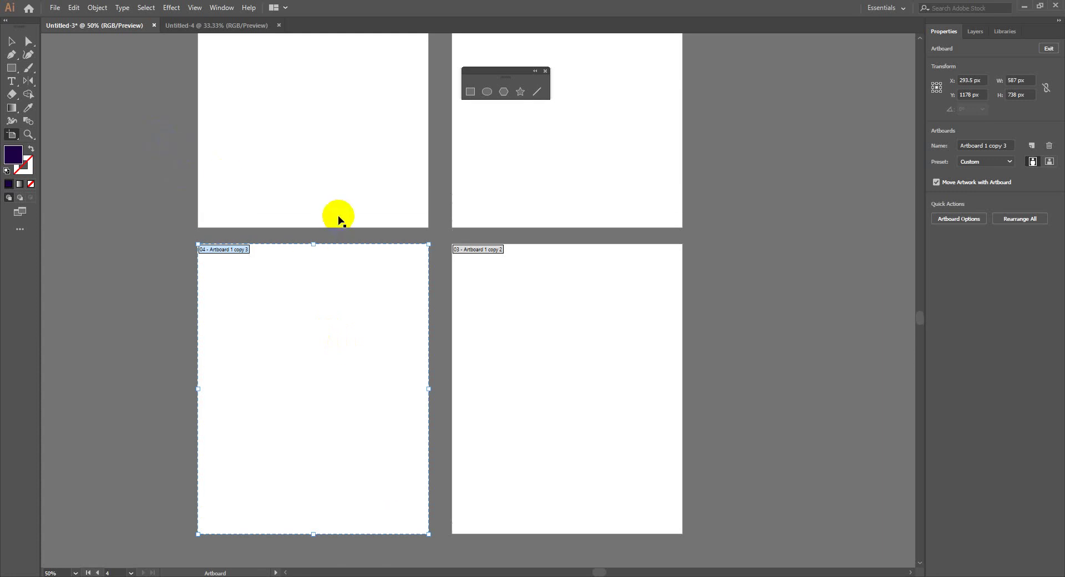
click(10, 48)
key(ctrl+minus)
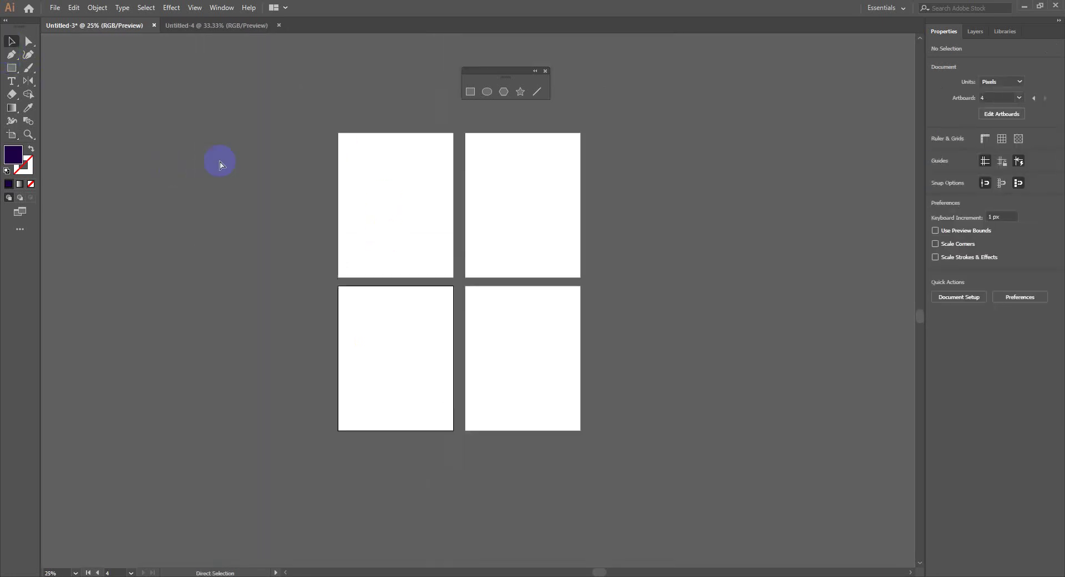
scroll(299, 301, up, 1)
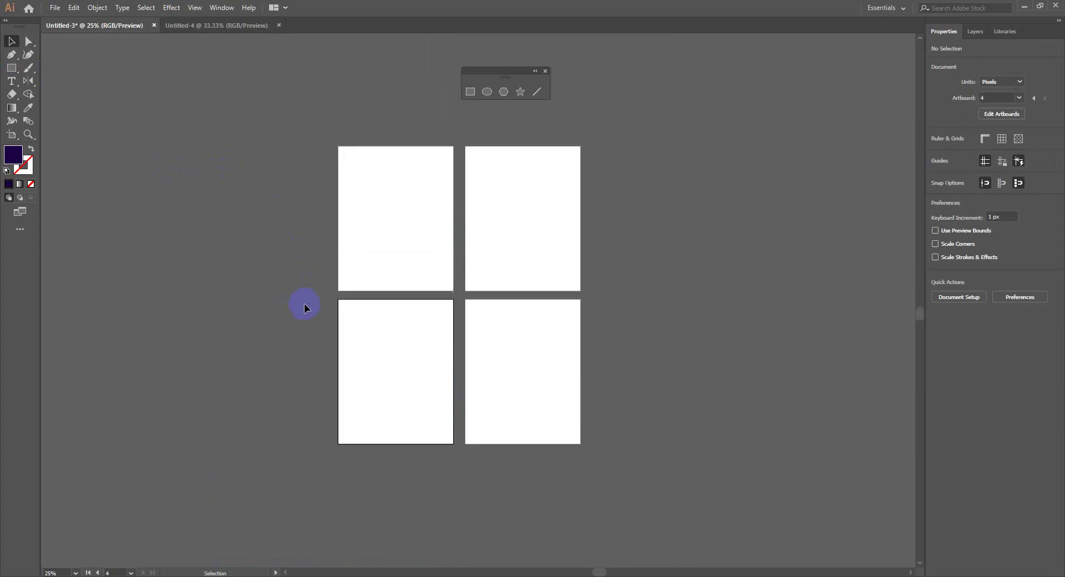
scroll(304, 306, up, 4)
Step: Delete the three copied artboards so only Artboard 1 is kept, and leave artboard editing
click(11, 135)
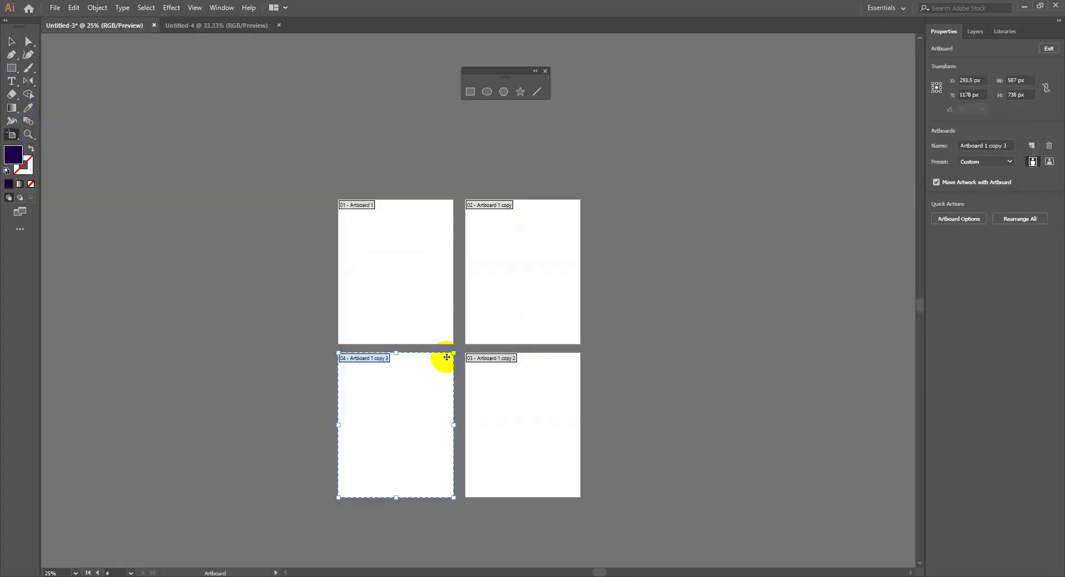
key(Delete)
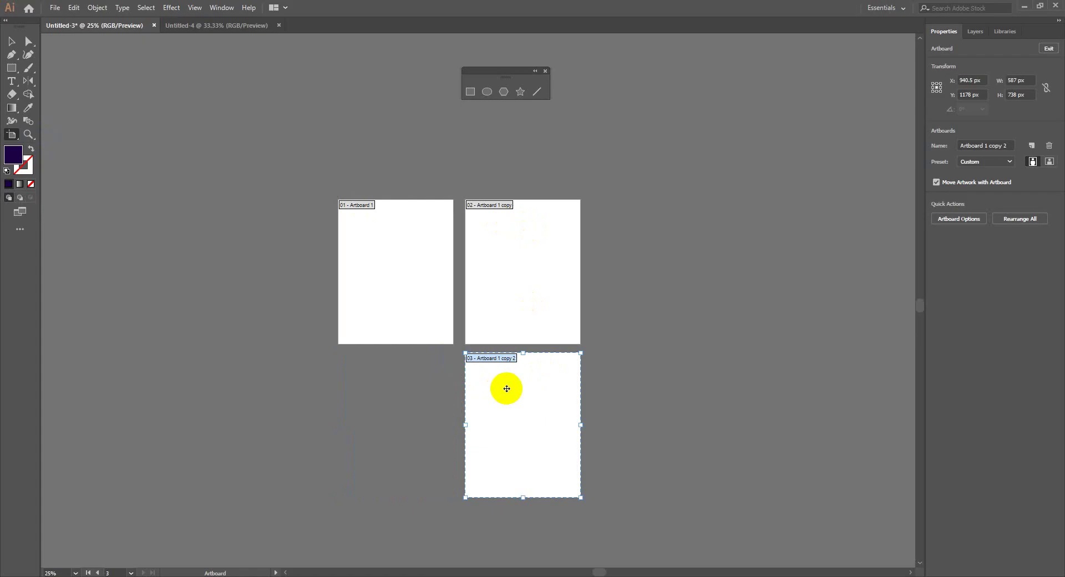
key(Delete)
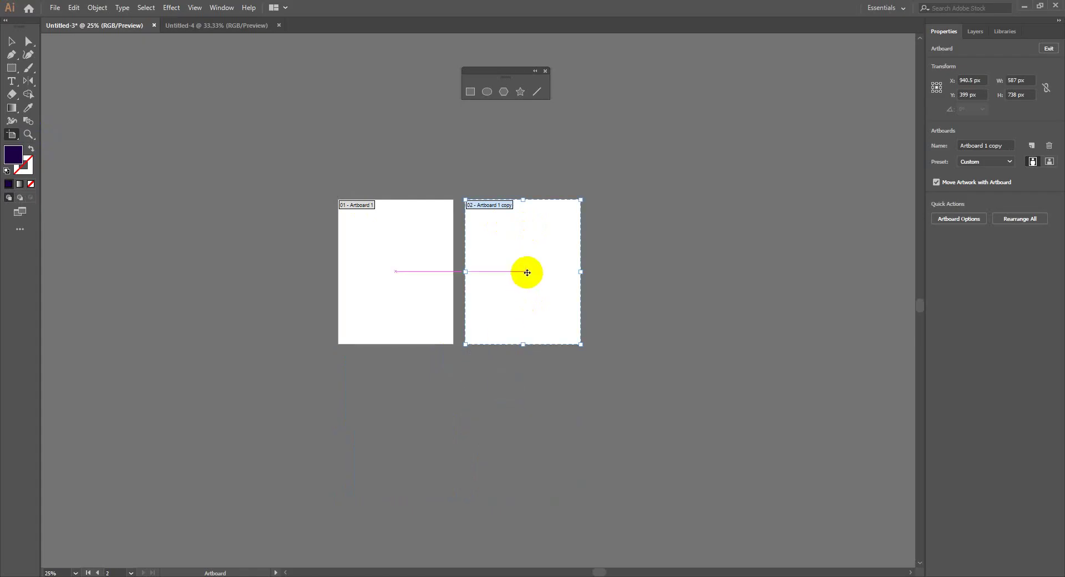
key(Delete)
click(11, 41)
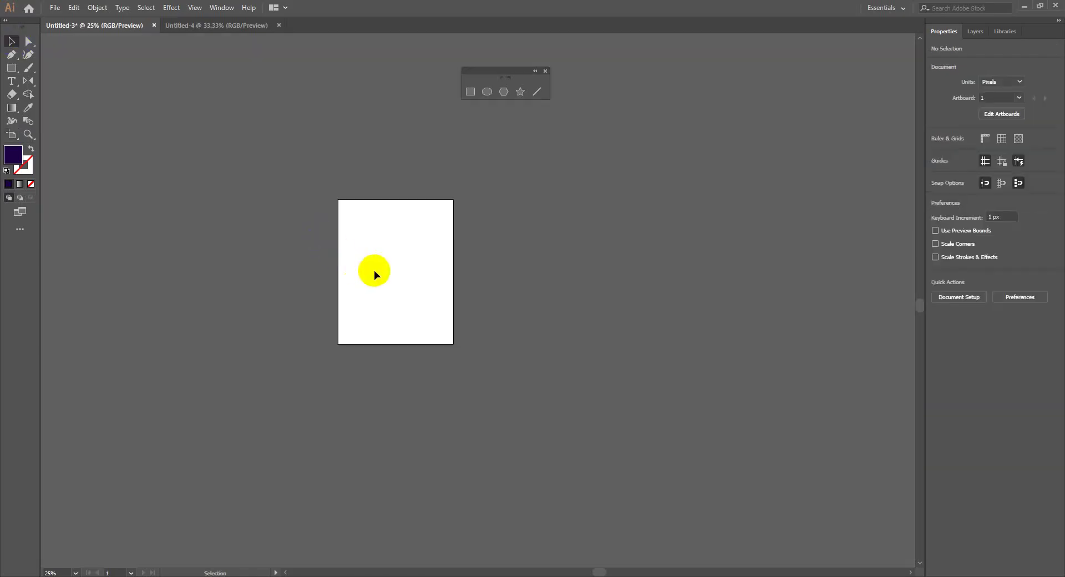
Step: Widen Artboard 1 to about 1280 px by extending its right edge with the Artboard tool
key(z)
double_click(421, 251)
drag(481, 294, 549, 178)
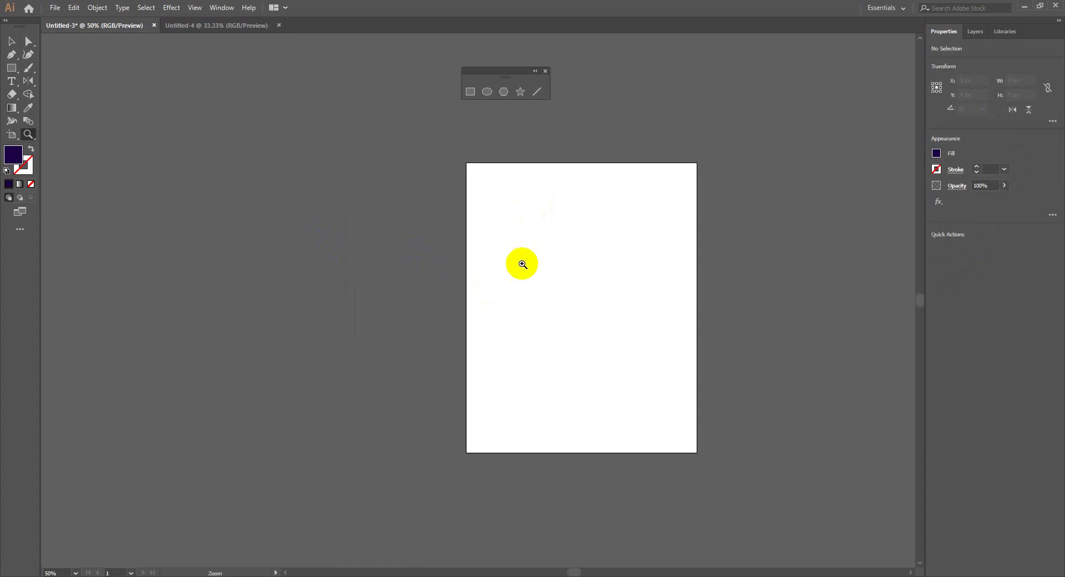
click(13, 134)
drag(417, 234, 186, 211)
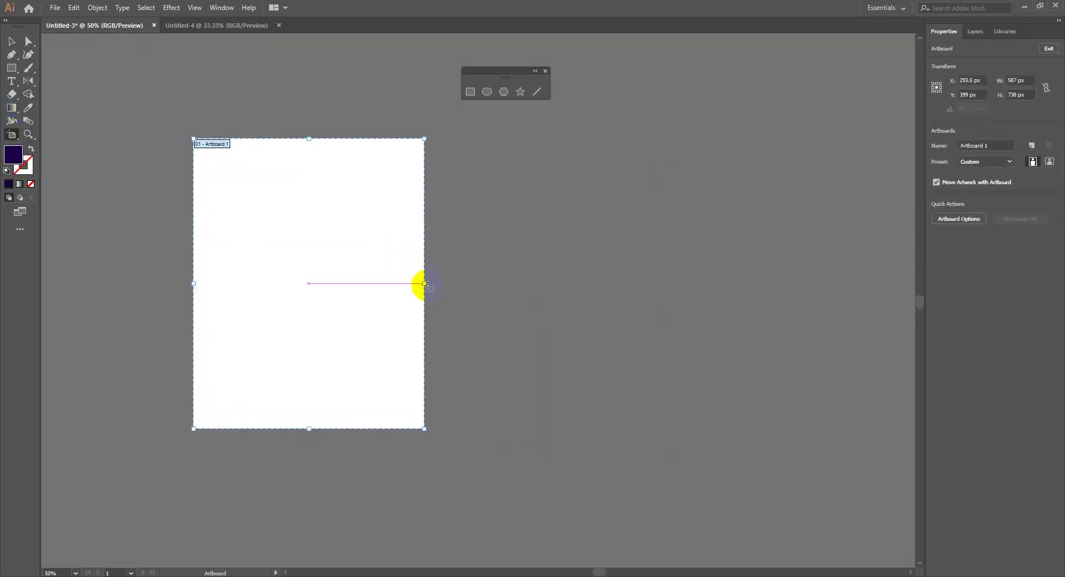
drag(424, 284, 698, 310)
click(12, 42)
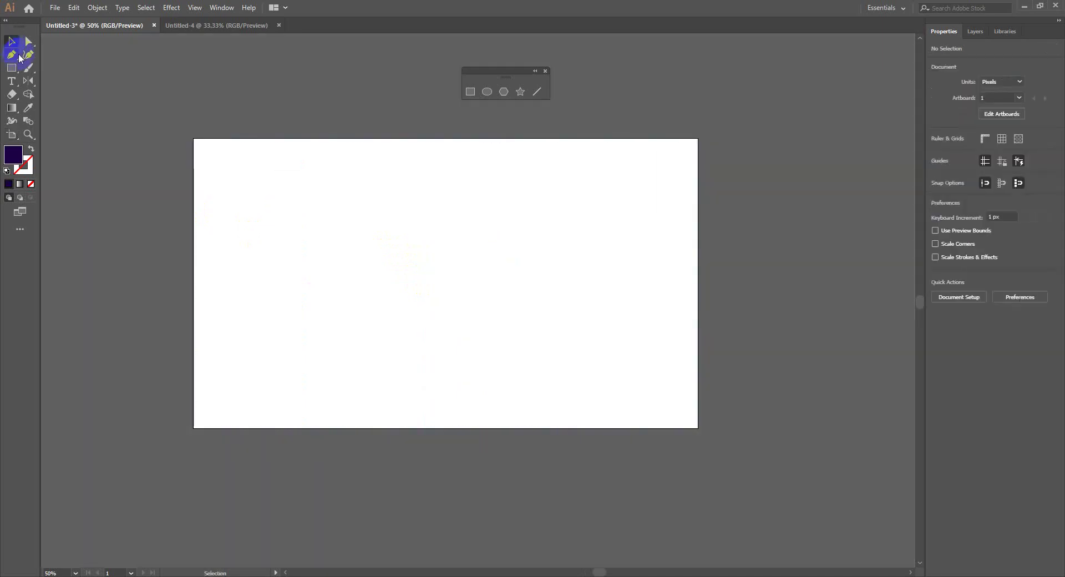
Step: Show the rulers and place a horizontal guide across the artboard at Y 302 px
key(ctrl+r)
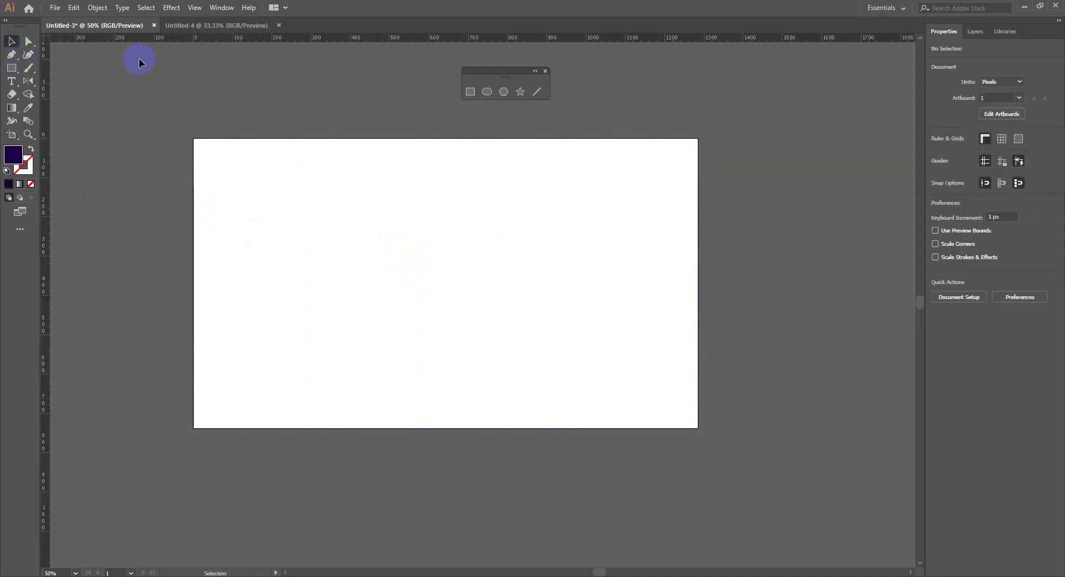
click(306, 211)
drag(239, 39, 269, 258)
click(294, 261)
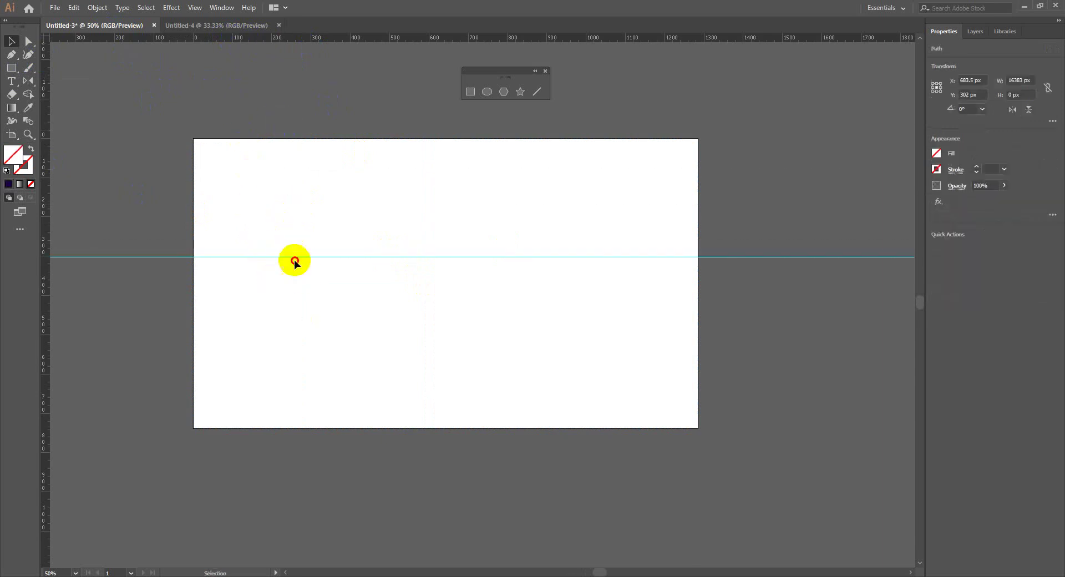
Step: Add a vertical guide crossing the horizontal one at about X 390 px, and return to the Selection tool
drag(47, 165, 273, 136)
key(z)
click(368, 231)
click(370, 255)
drag(421, 292, 268, 262)
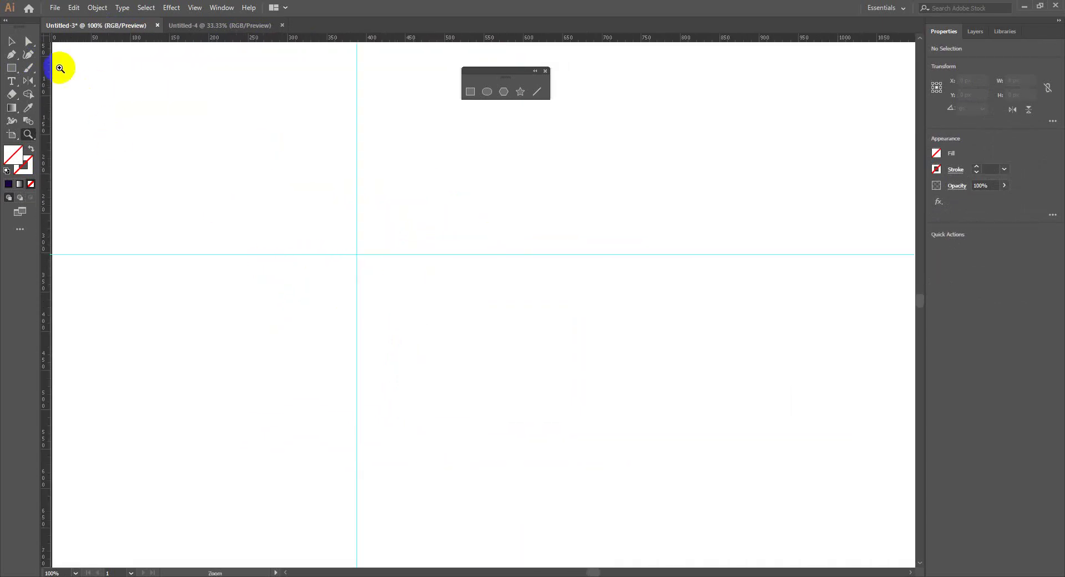
drag(215, 184, 318, 183)
click(12, 41)
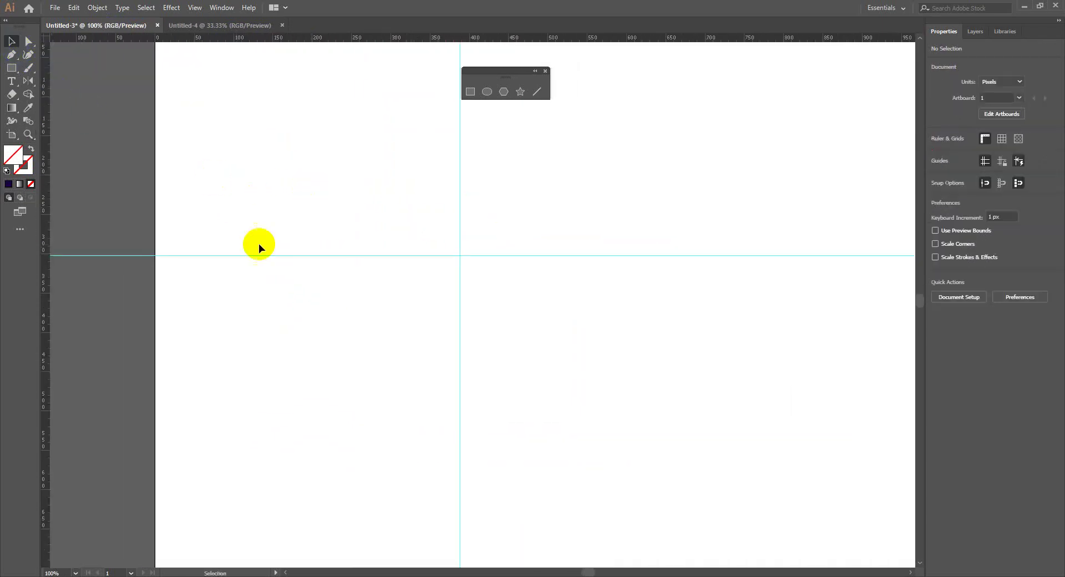
Step: Shift the horizontal guide to Y 299 px and keep it selected
drag(264, 257, 408, 290)
key(space)
click(257, 266)
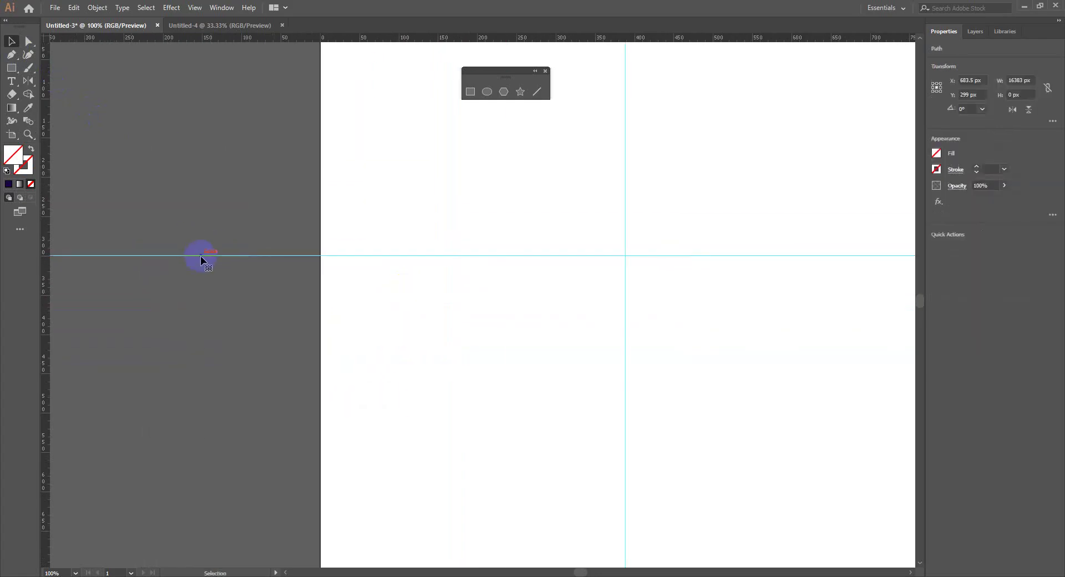
click(201, 254)
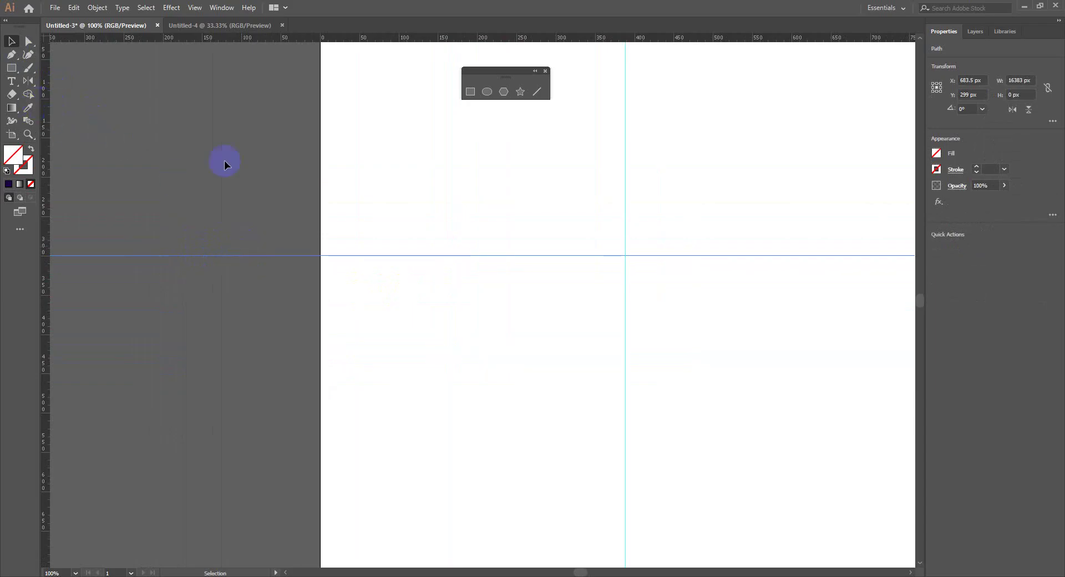
click(333, 256)
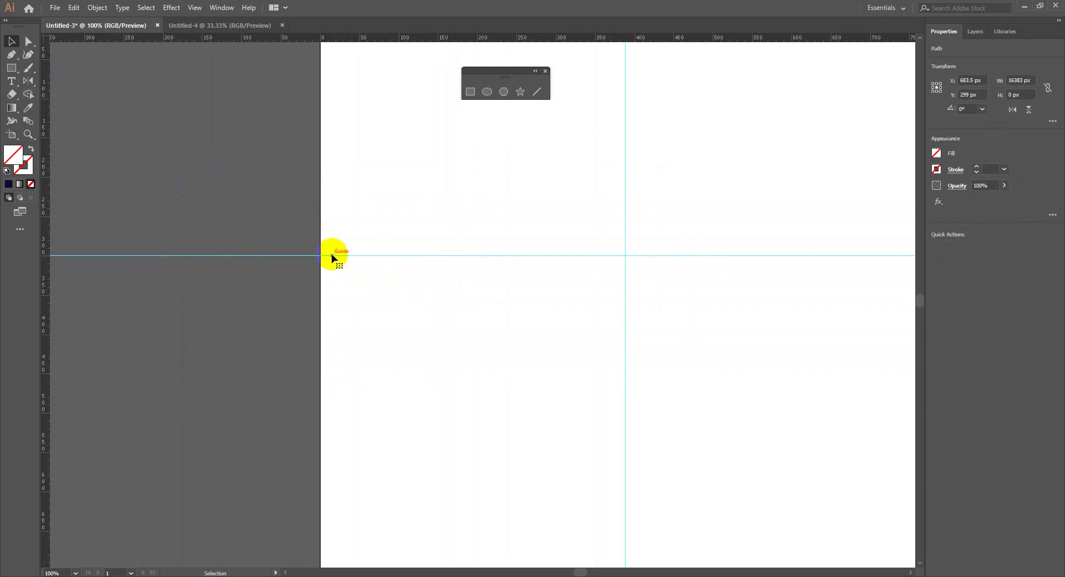
Step: Lock the guides, try to select them with a marquee across the artboard, and unlock them again
right_click(333, 256)
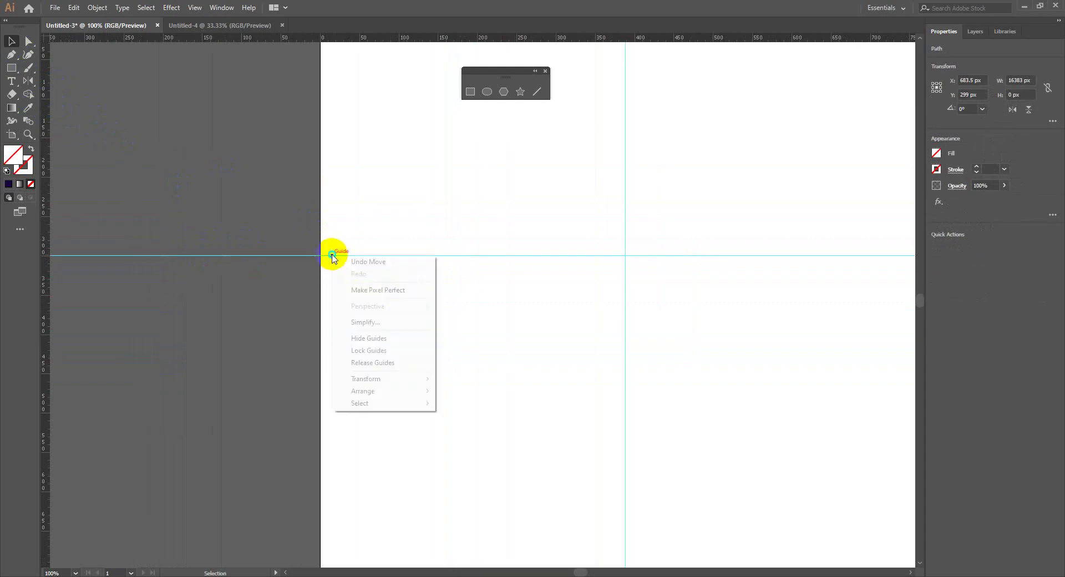
click(388, 351)
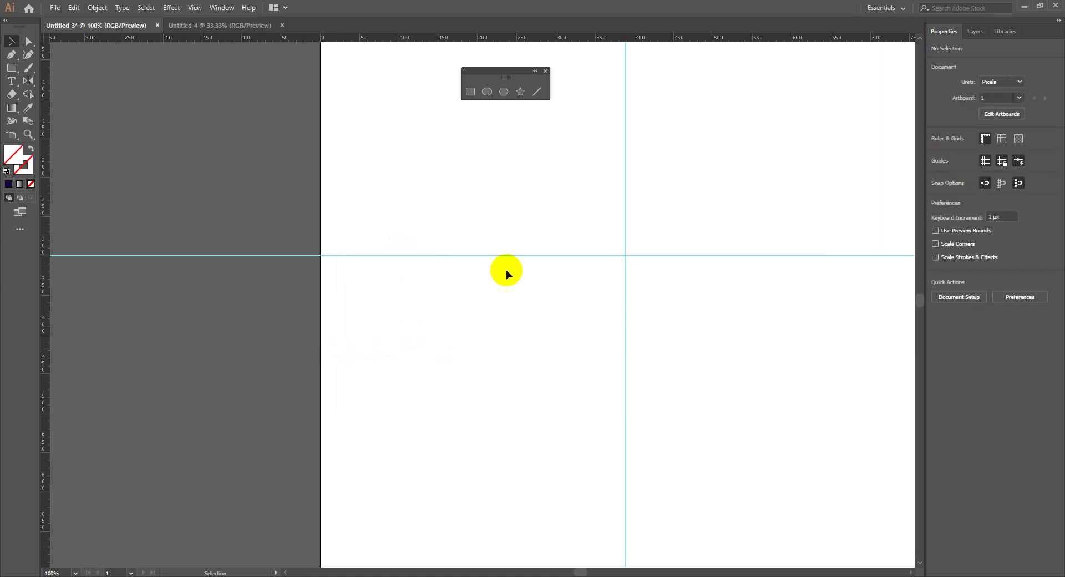
drag(642, 285, 760, 407)
right_click(324, 253)
click(381, 354)
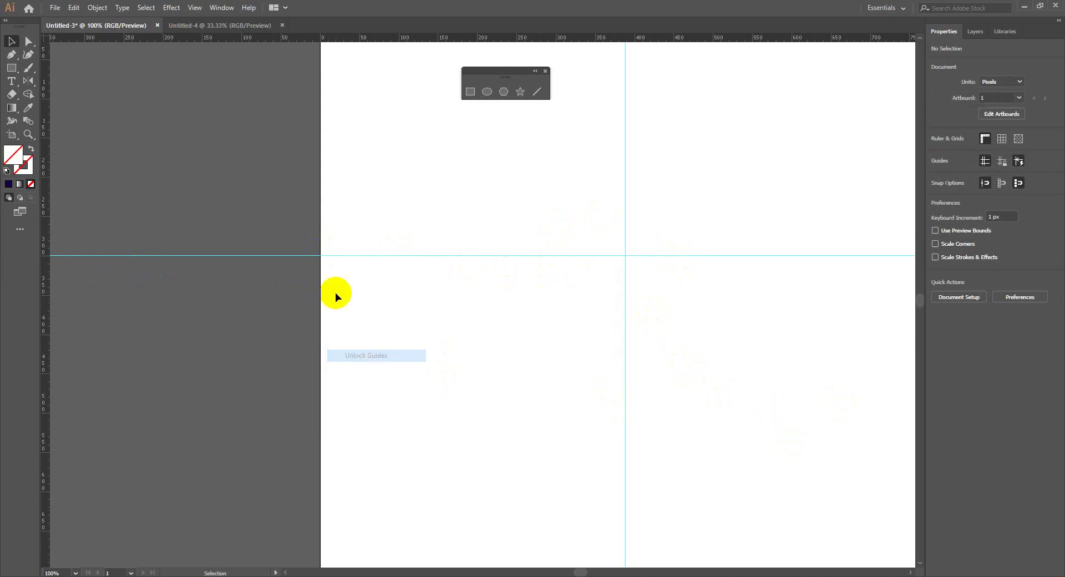
Step: Hide the guides and toggle their visibility several times, leaving them shown
right_click(341, 258)
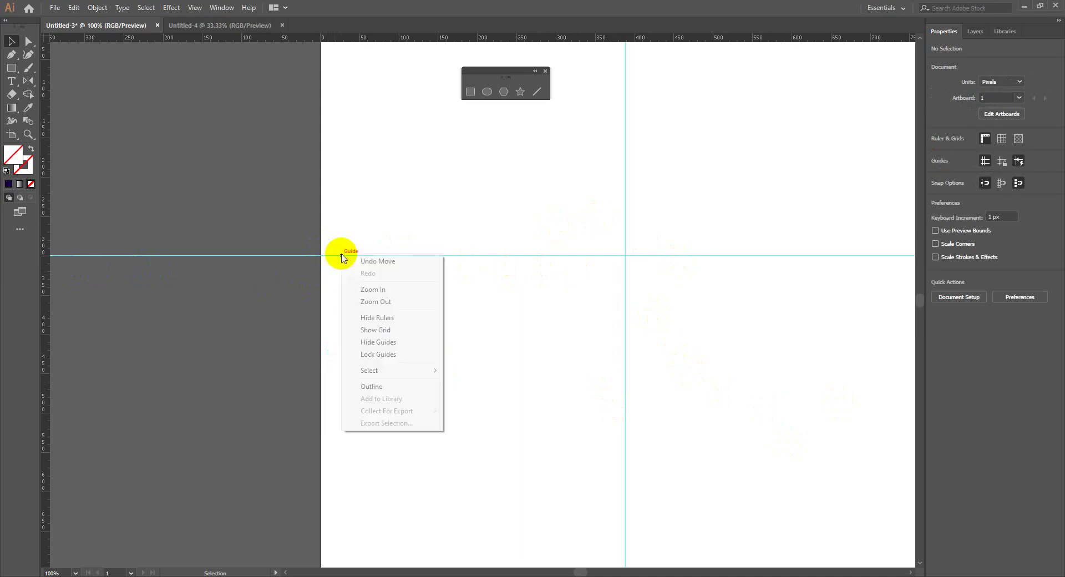
click(396, 341)
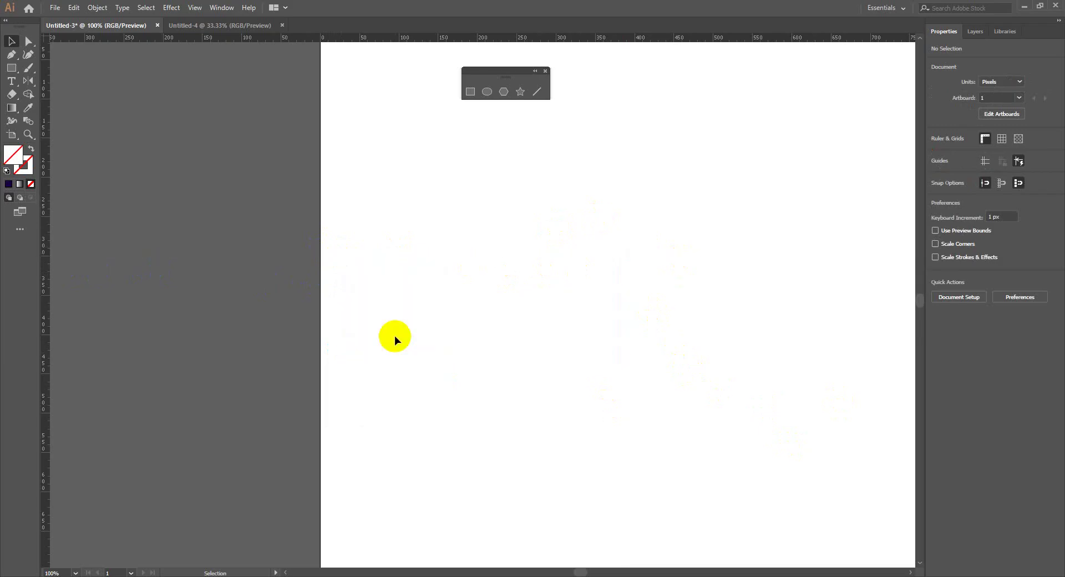
key(ctrl+semicolon)
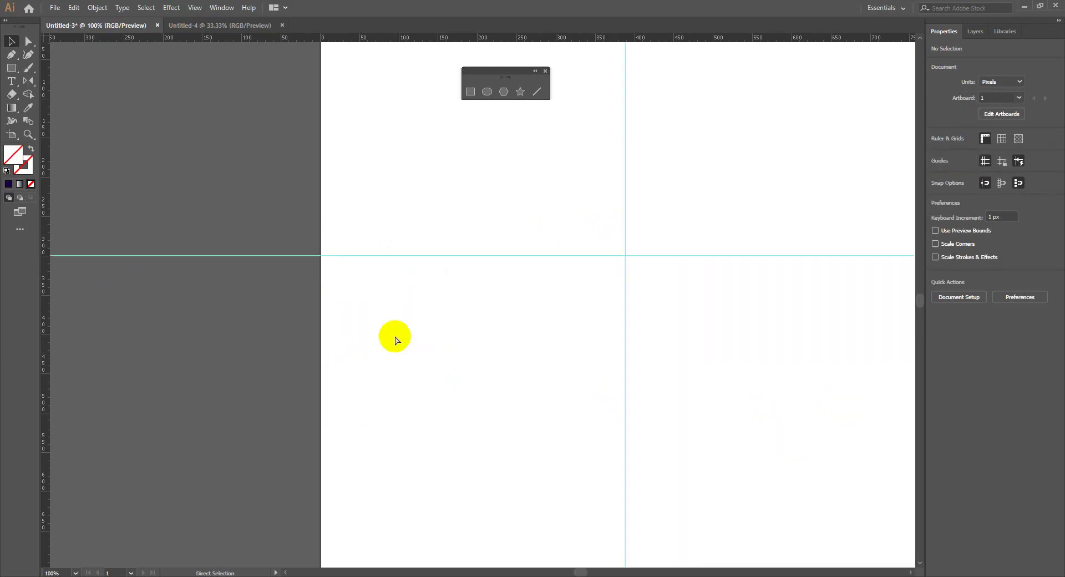
key(ctrl+semicolon)
key(ctrl+semicolon)
key(ctrl+semicolon)
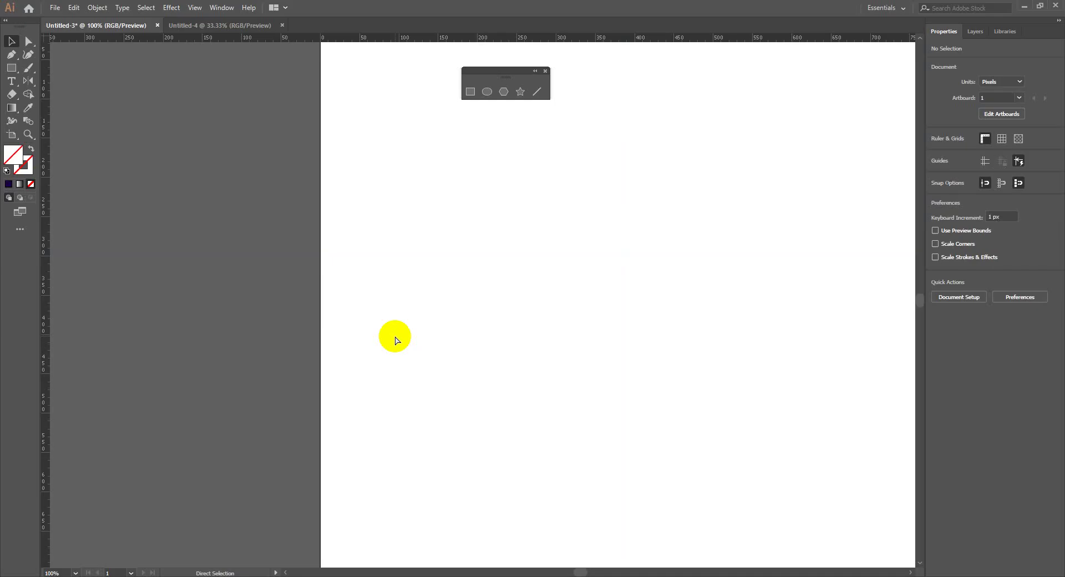
key(ctrl+semicolon)
key(ctrl+semicolon)
key(ctrl+semicolon)
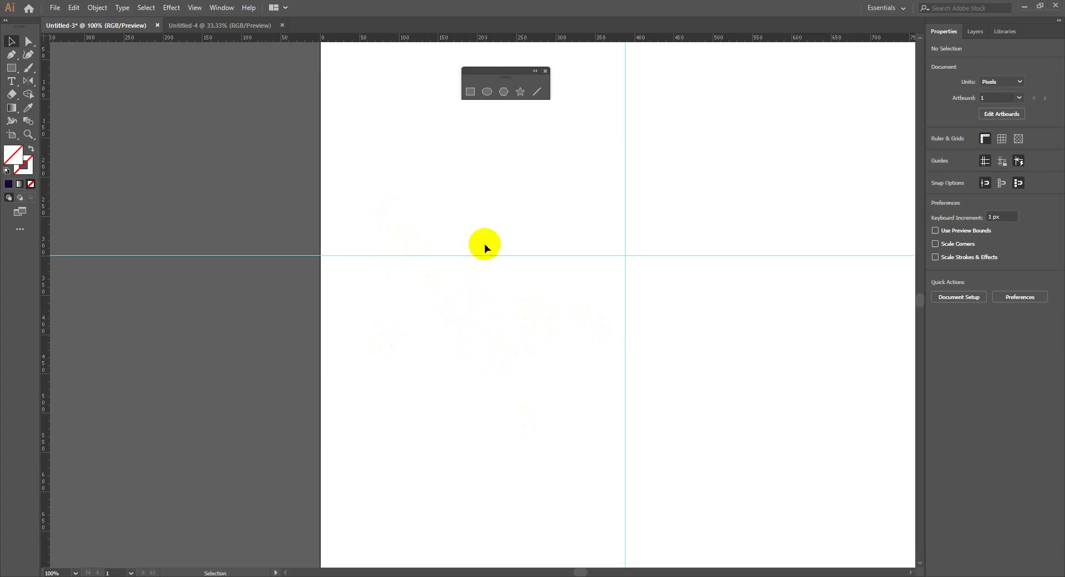
Step: Select the horizontal and vertical guides together where they cross and delete both
drag(484, 244, 530, 337)
drag(541, 251, 632, 277)
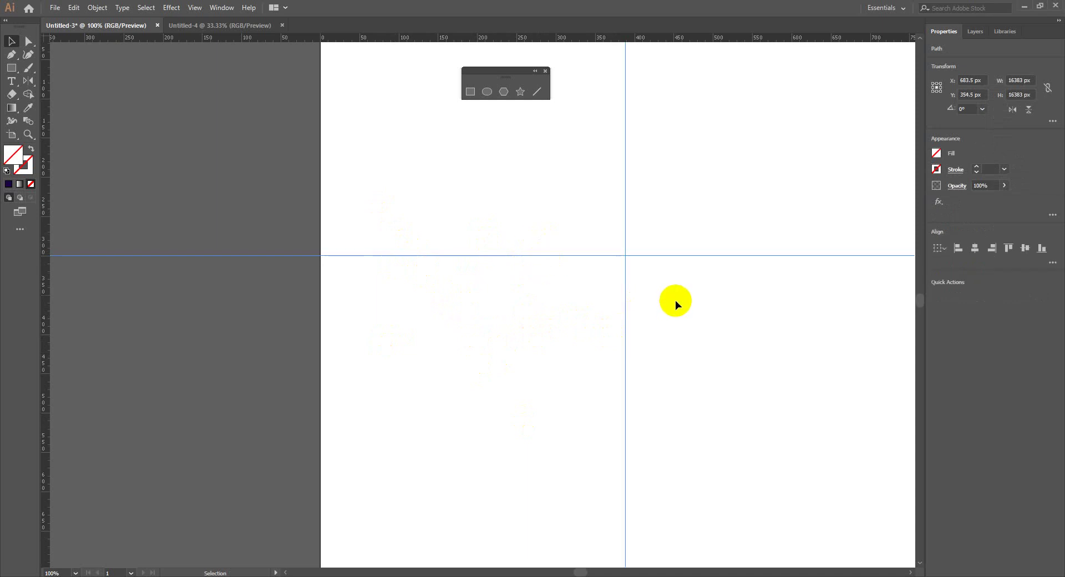
key(Delete)
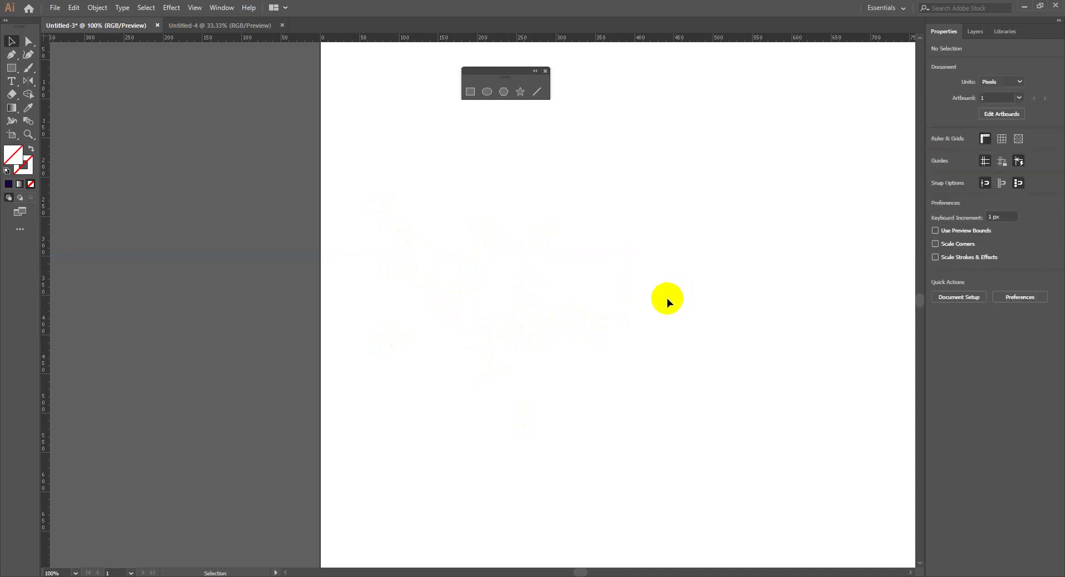
Step: Show the document grid, marquee over it, and toggle its visibility several times, leaving it hidden
key(ctrl+minus)
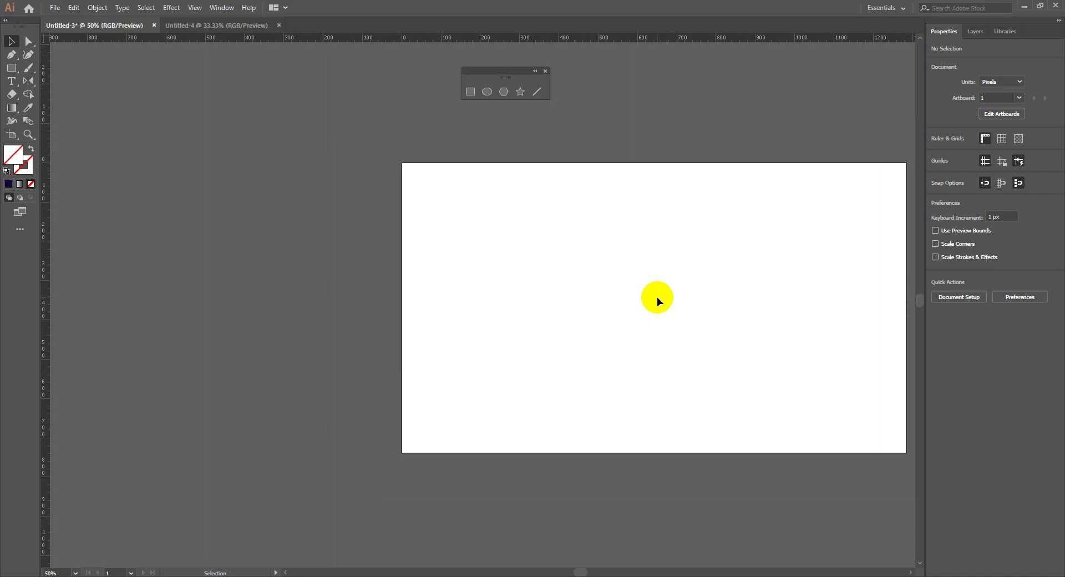
click(190, 7)
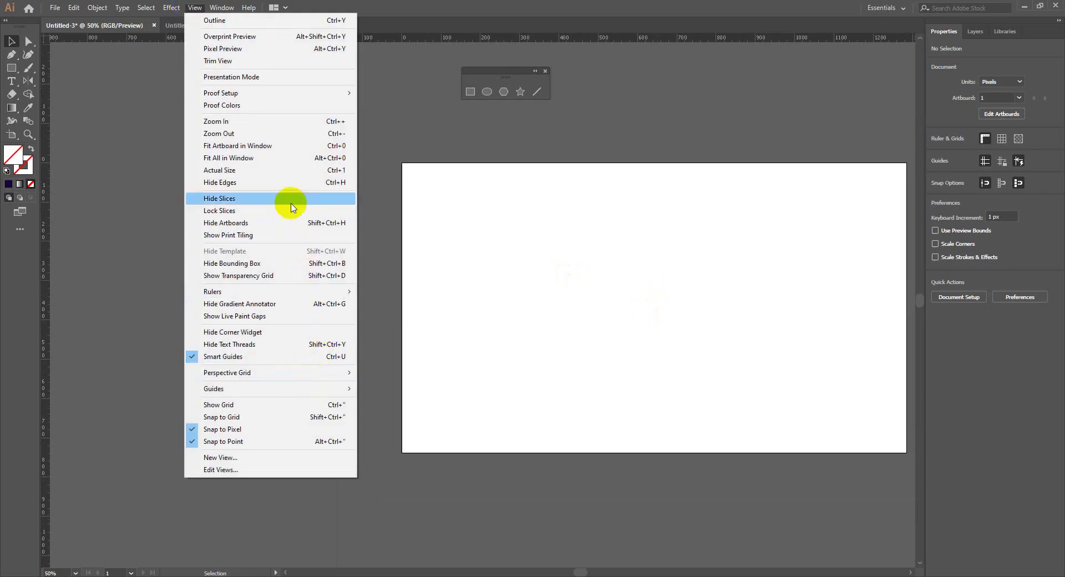
click(285, 406)
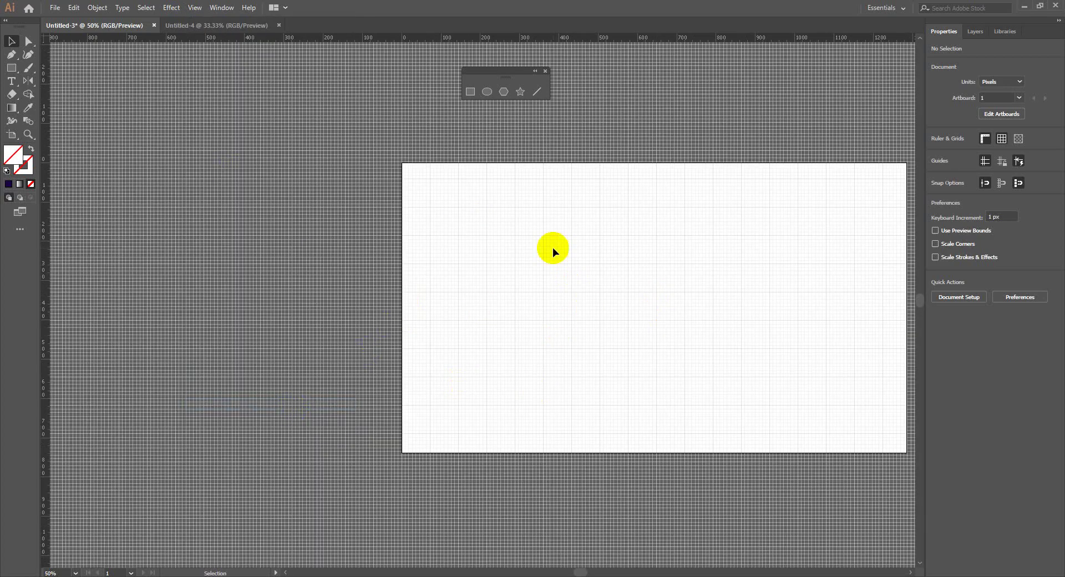
drag(437, 200, 682, 332)
drag(292, 181, 825, 305)
key(ctrl+apostrophe)
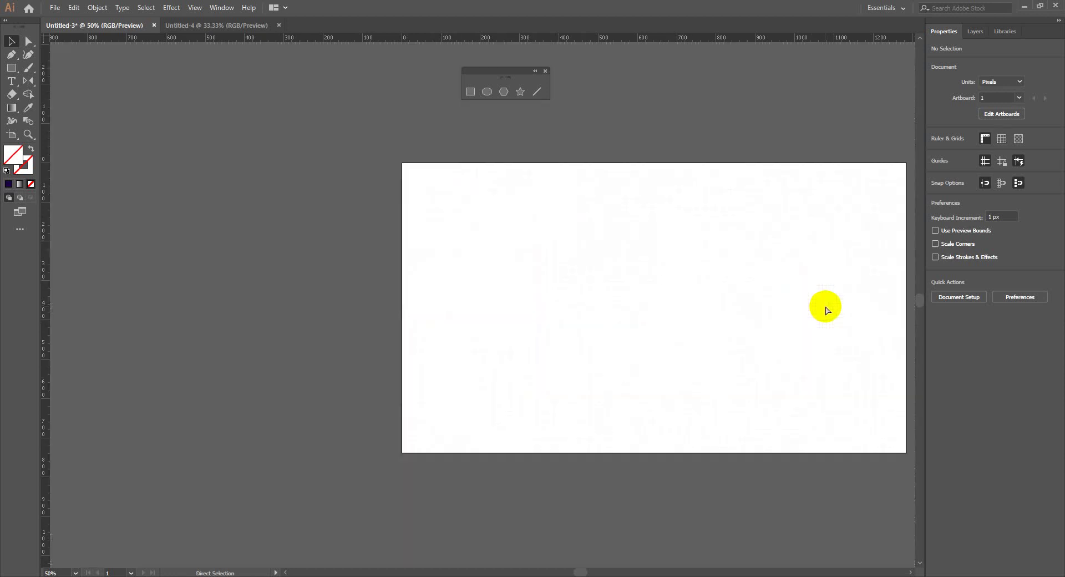
key(ctrl+apostrophe)
key(ctrl+apostrophe)
key(ctrl+apostrophe)
key(ctrl+apostrophe)
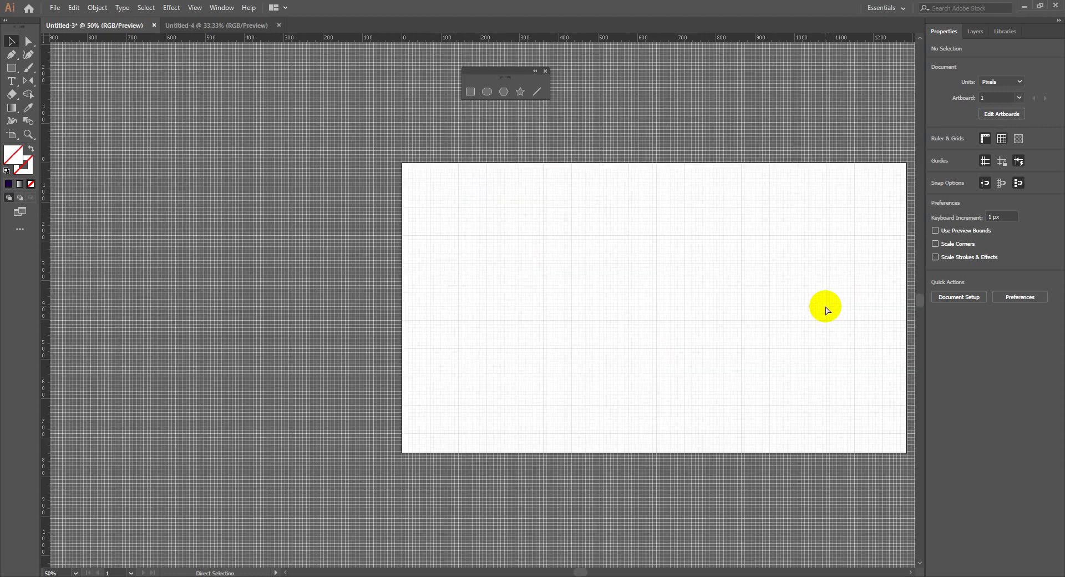
key(ctrl+apostrophe)
key(ctrl+apostrophe)
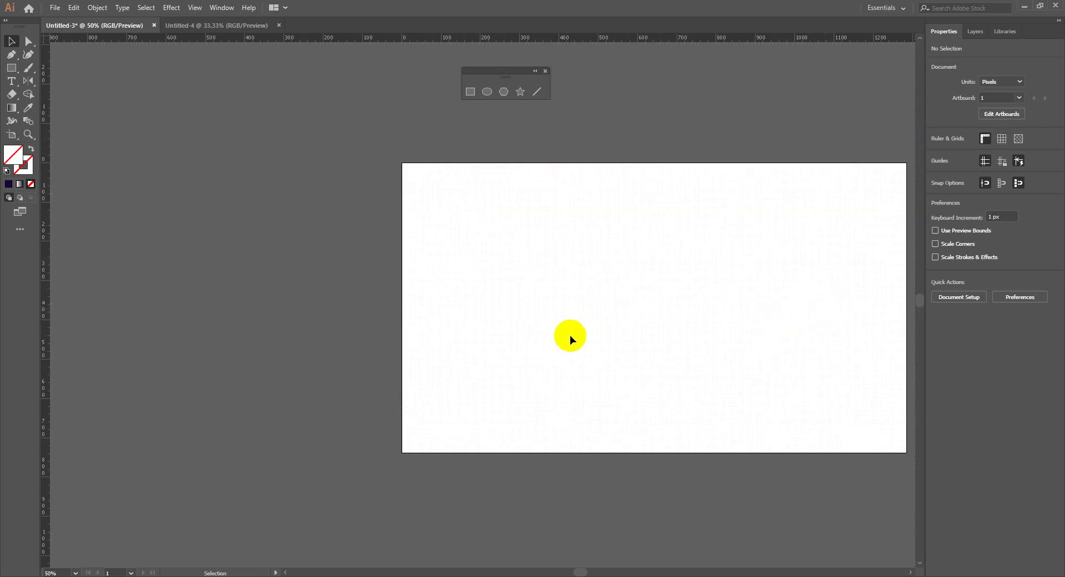
Step: Undo the guide, artboard and repeated-bar edits back to the group of four grey circles
key(space)
drag(601, 325, 459, 295)
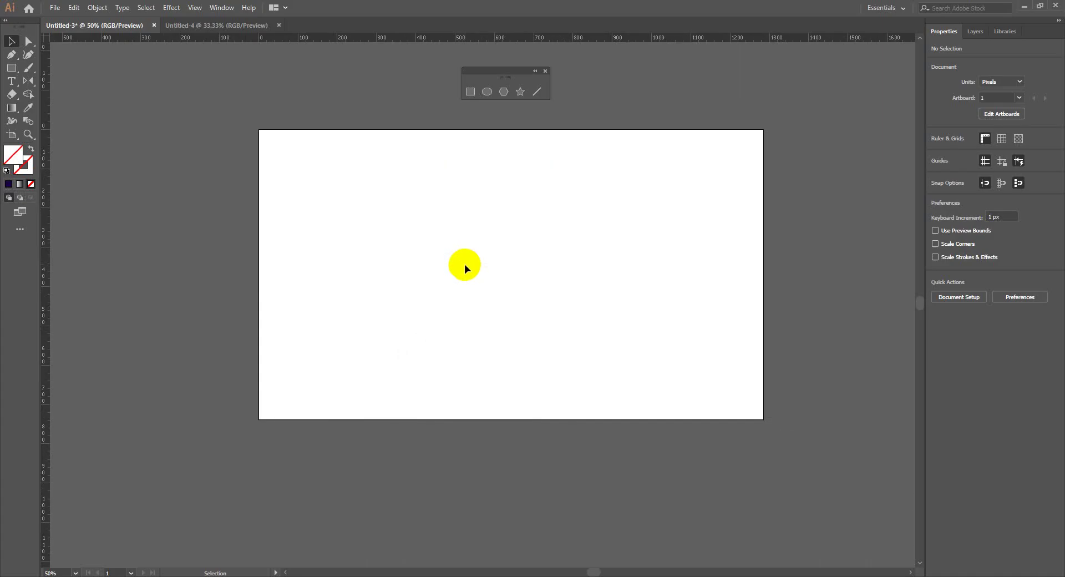
key(ctrl)
key(ctrl+z)
key(ctrl+z)
key(ctrl+z)
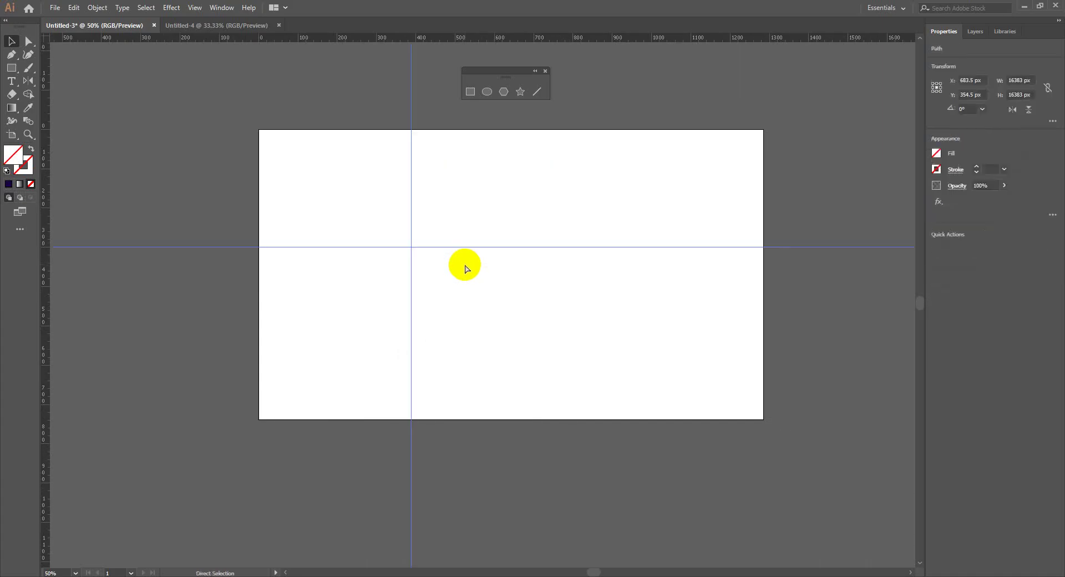
key(ctrl+z)
key(ctrl+z)
key(ctrl+z)
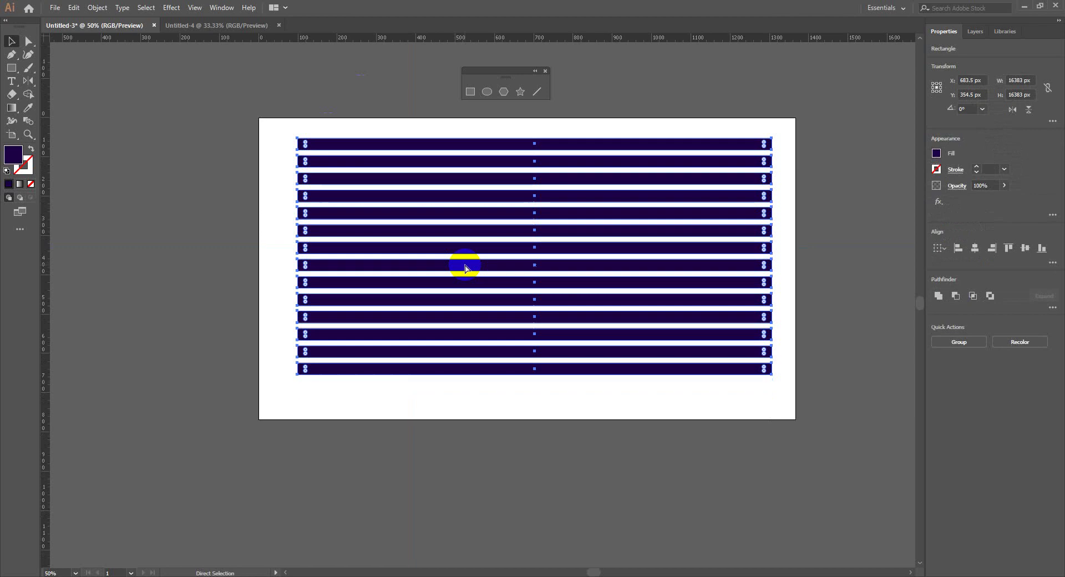
key(ctrl+z)
key(ctrl+z)
key(ctrl+z)
key(ctrl+z)
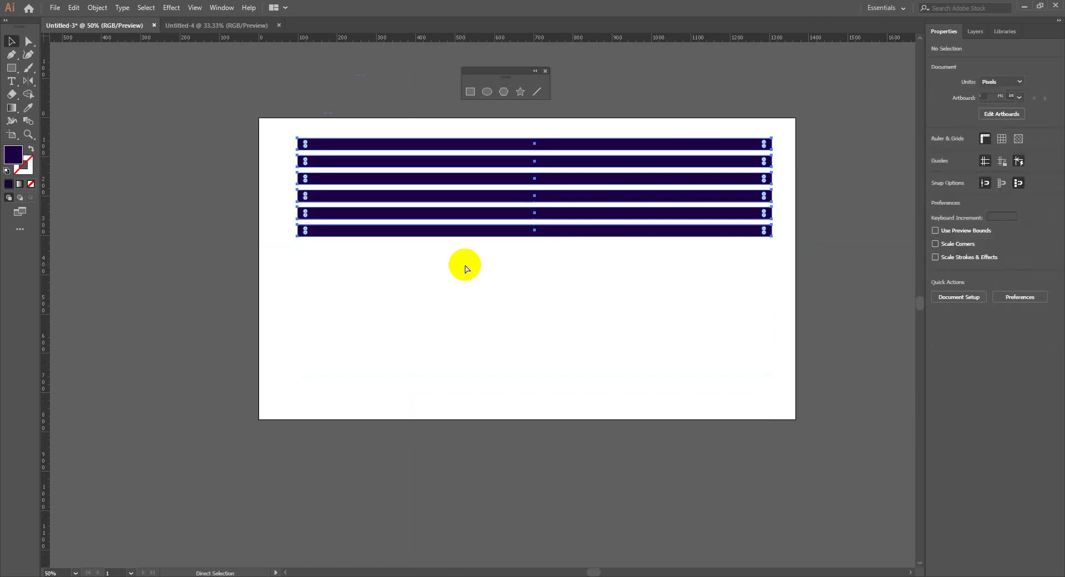
key(ctrl+z)
key(ctrl+z)
key(ctrl+z)
key(ctrl+z)
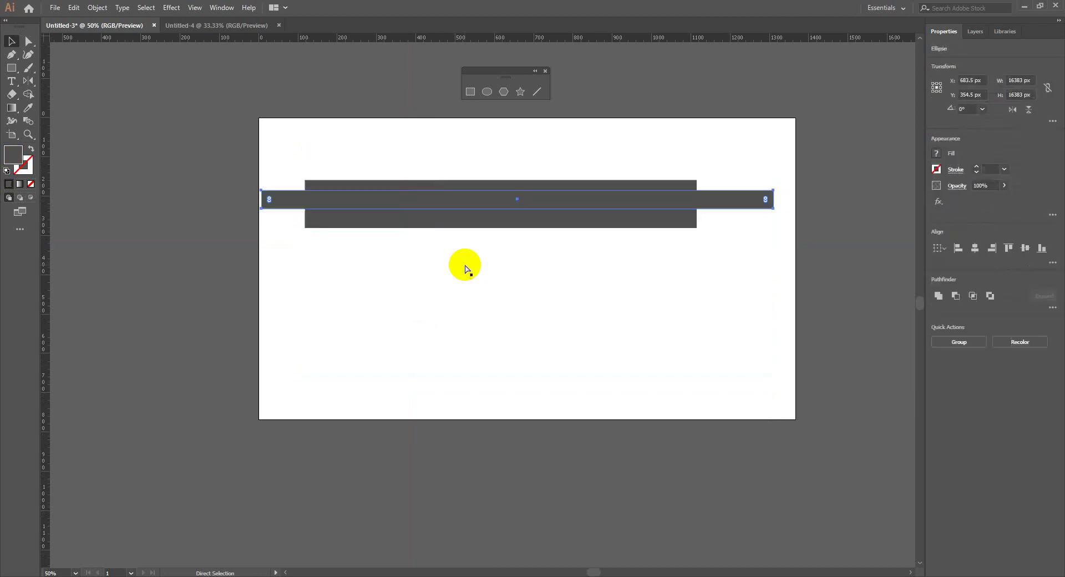
key(ctrl+z)
key(ctrl+z)
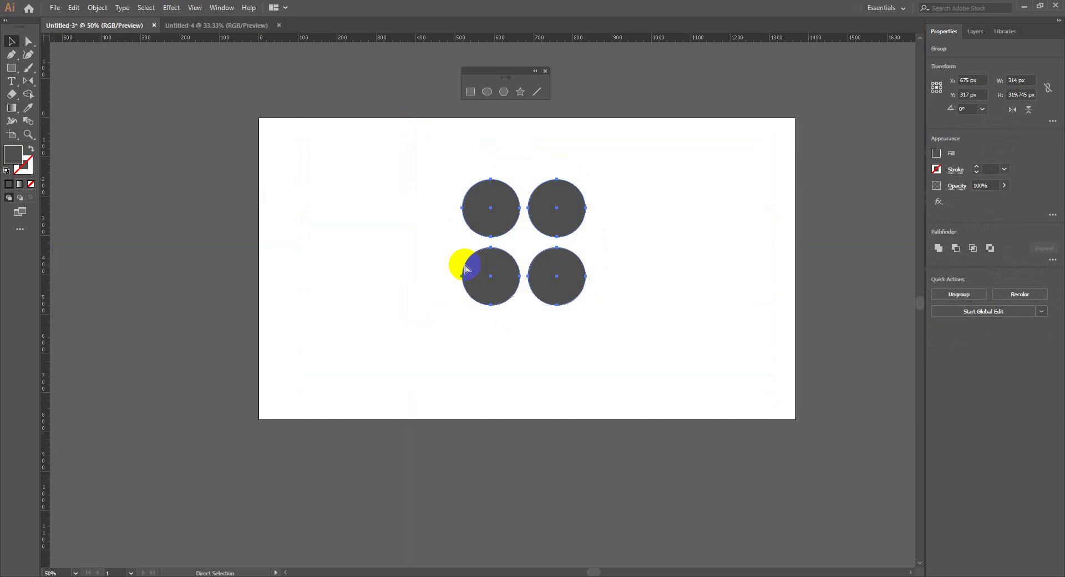
Step: Delete the group of four grey circles with the Selection tool to leave the artboard empty
key(v)
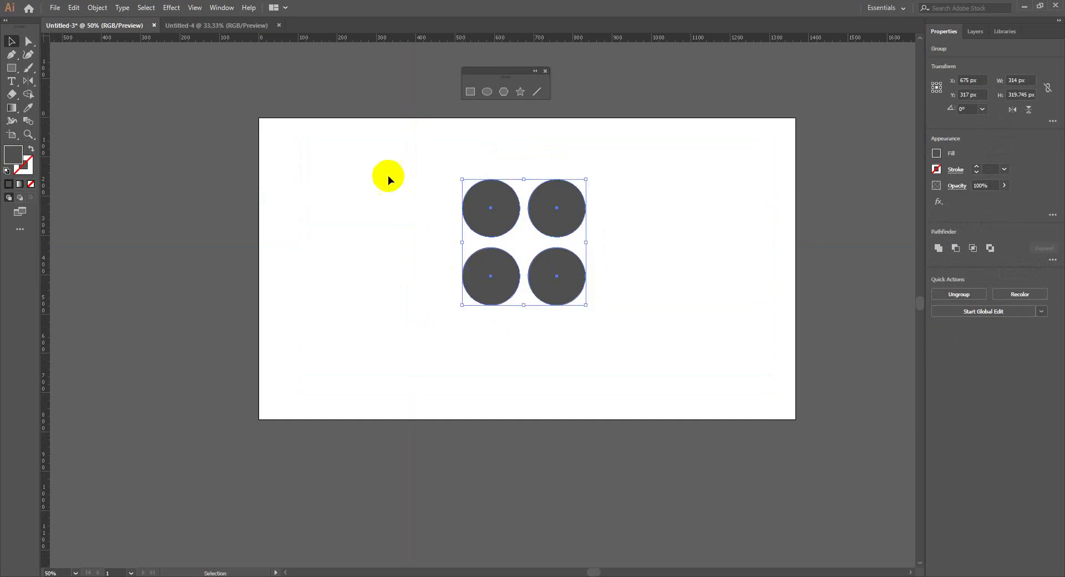
click(549, 276)
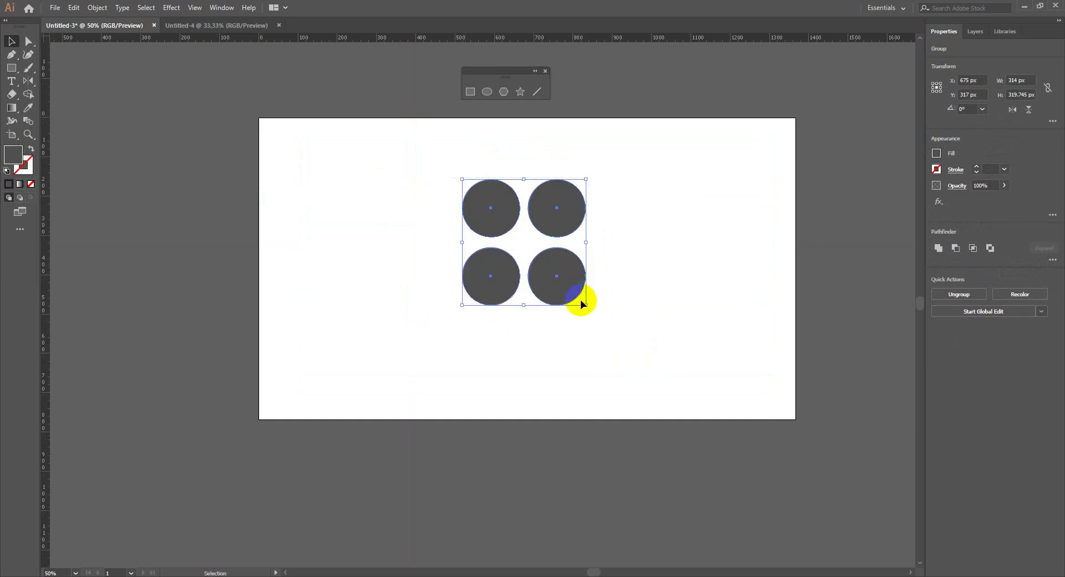
key(Delete)
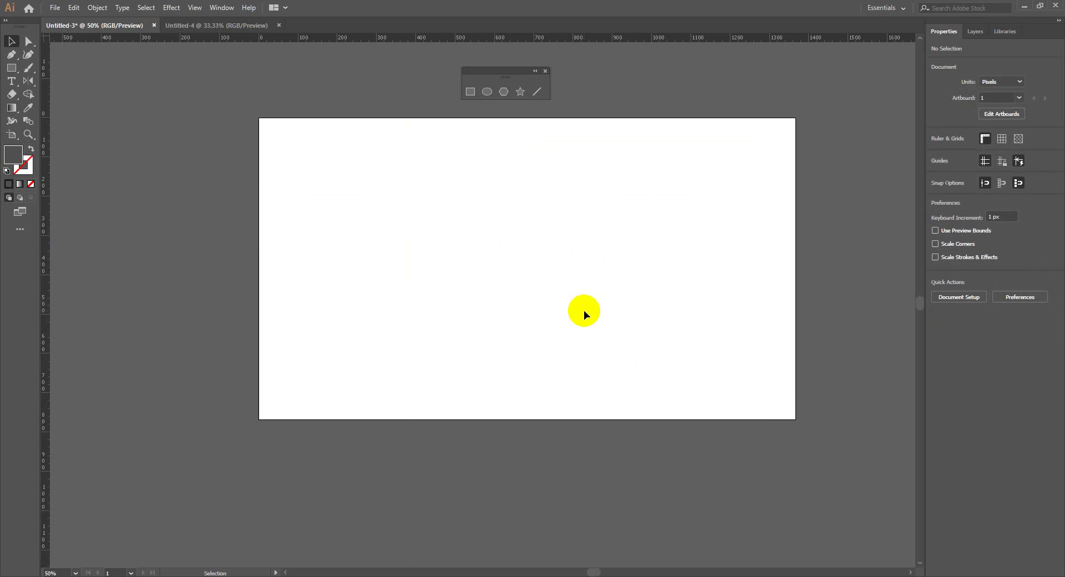
key(ctrl)
drag(394, 233, 688, 401)
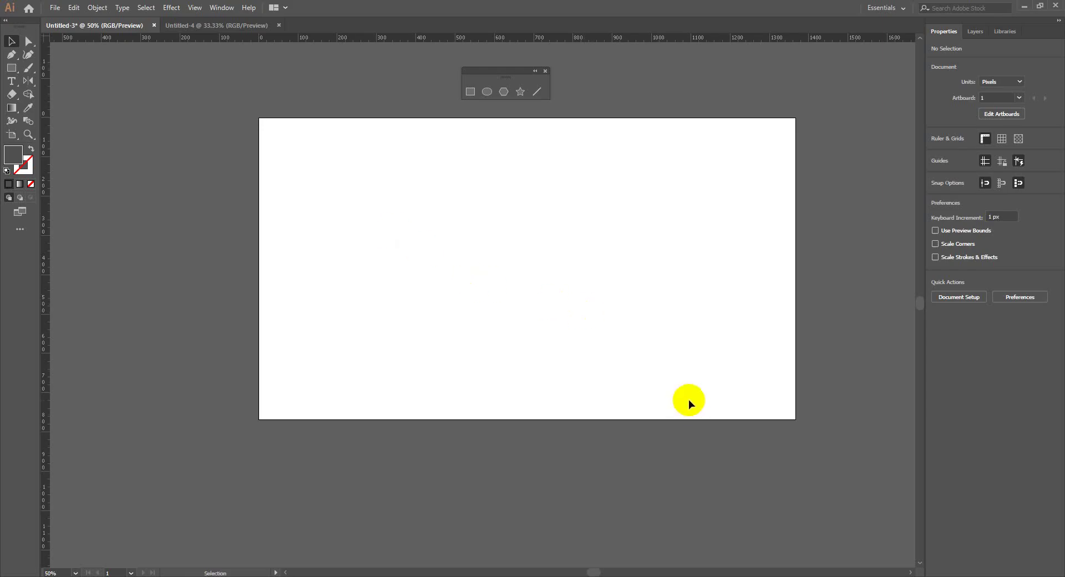
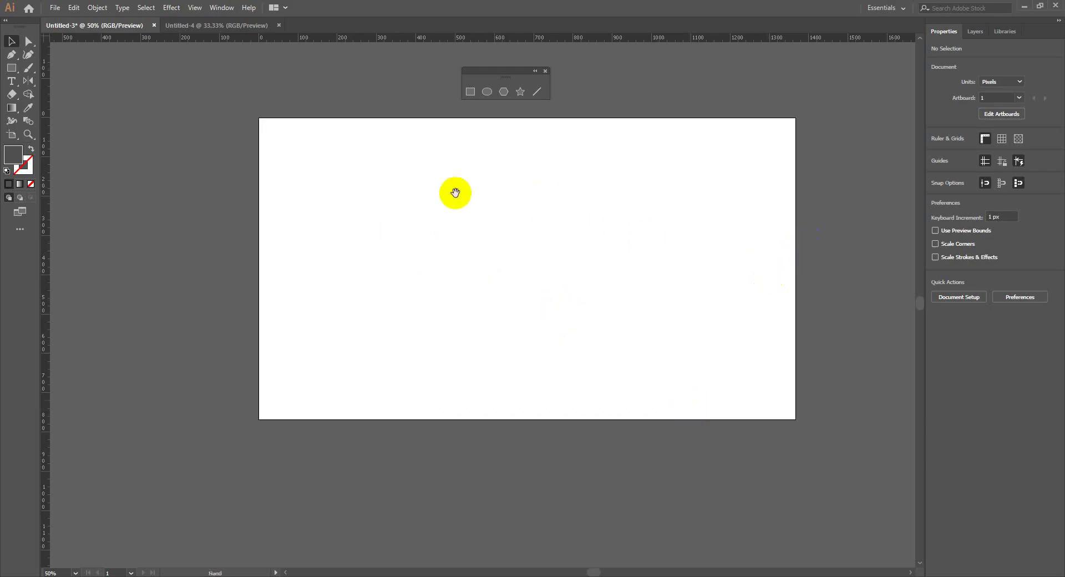
Step: Set the fill colour to the crimson red d81640
drag(456, 194, 458, 204)
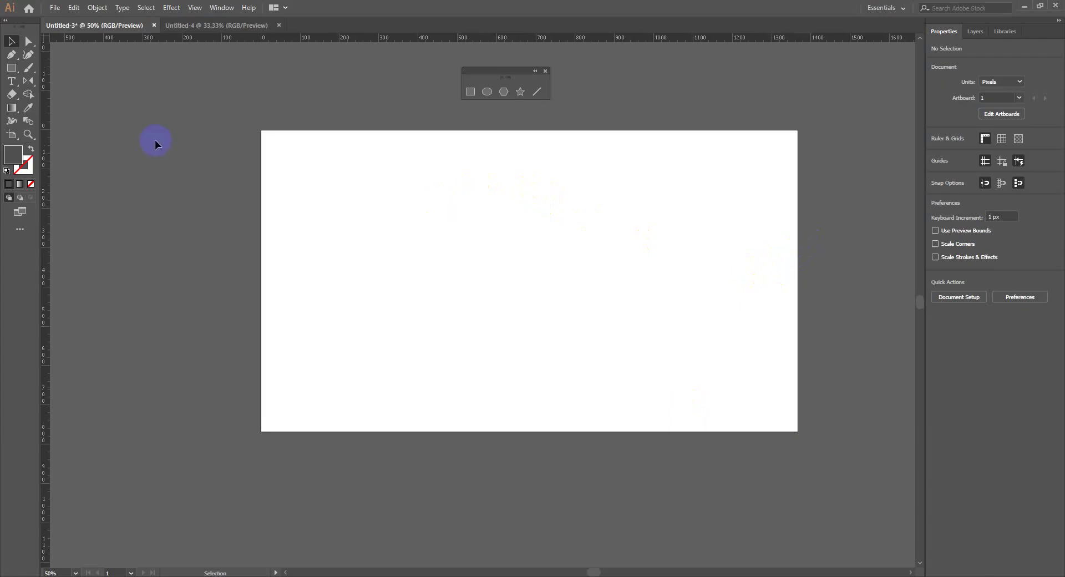
double_click(20, 160)
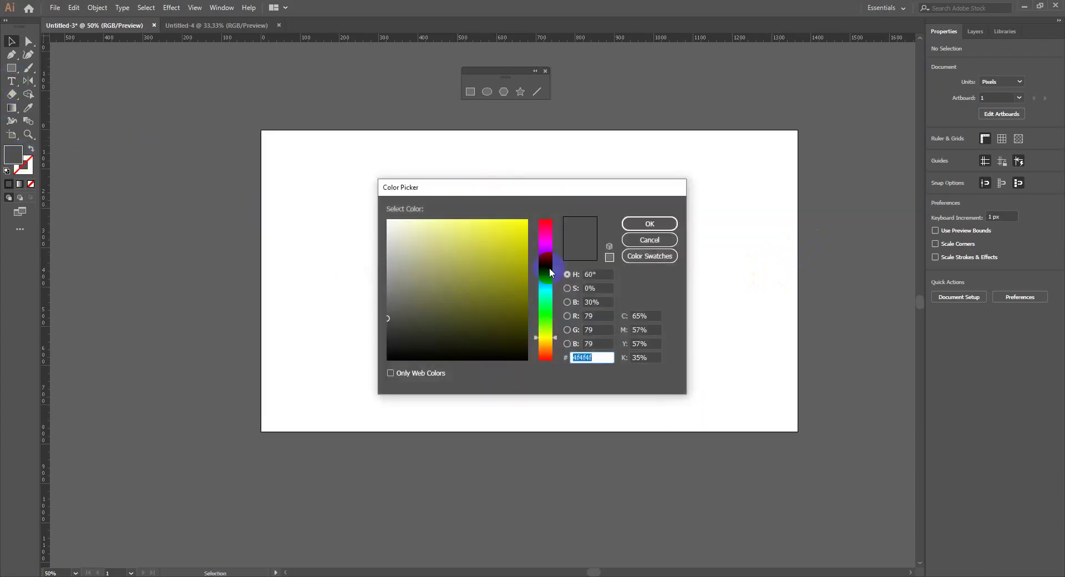
click(544, 225)
click(511, 242)
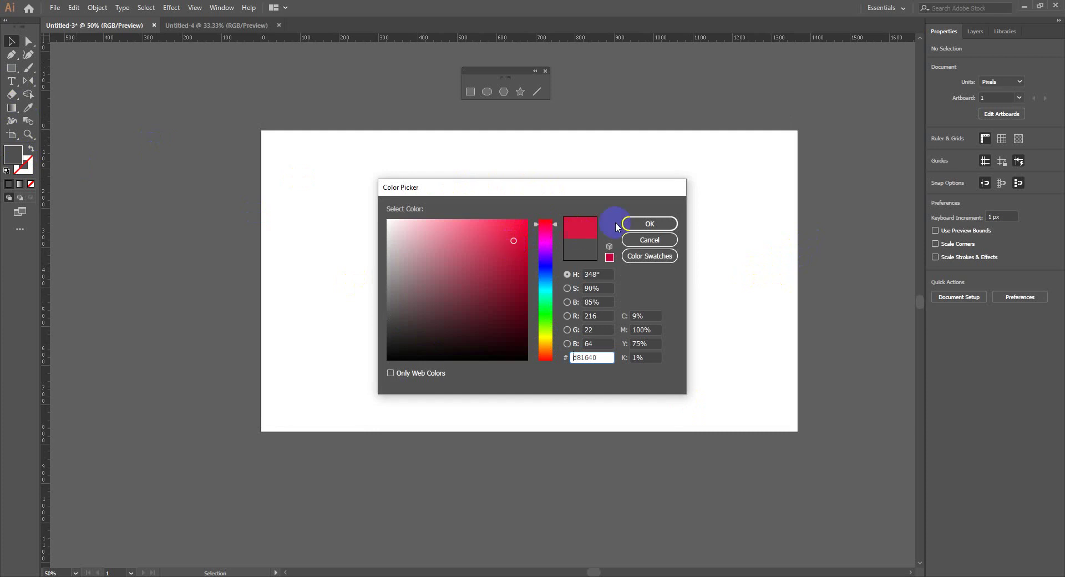
click(650, 223)
Step: Draw a red circle about 573 px in diameter near the centre of the artboard with the Ellipse tool
click(14, 71)
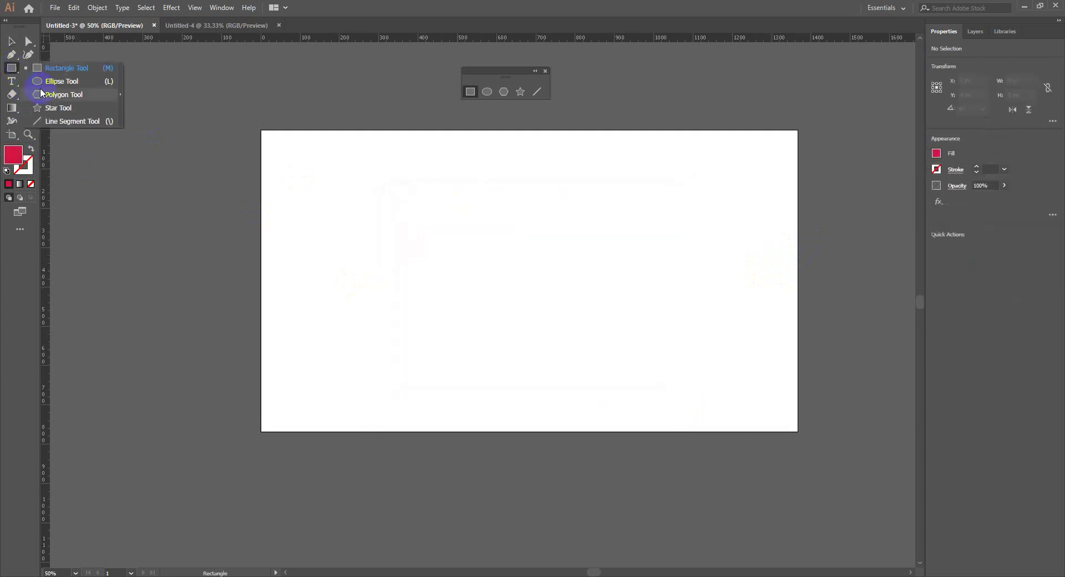
click(43, 78)
drag(390, 200, 637, 340)
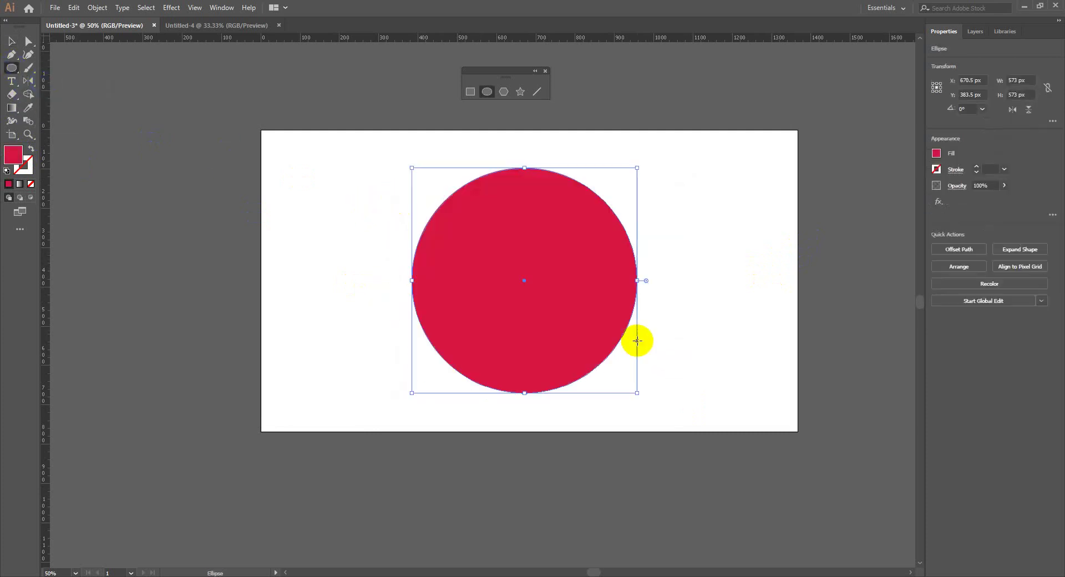
Step: Draw a smaller circle about 199 px in diameter over the upper-left part of the large red circle
click(14, 71)
click(38, 80)
drag(466, 221, 495, 282)
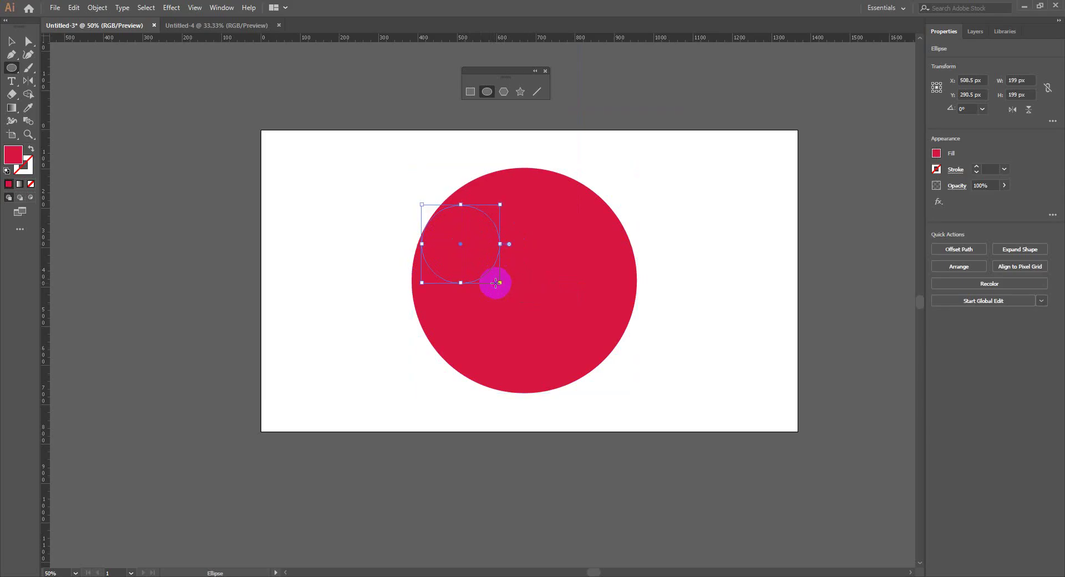
Step: Set the fill of the smaller circle on the red circle to light grey efefef
click(4, 155)
click(384, 223)
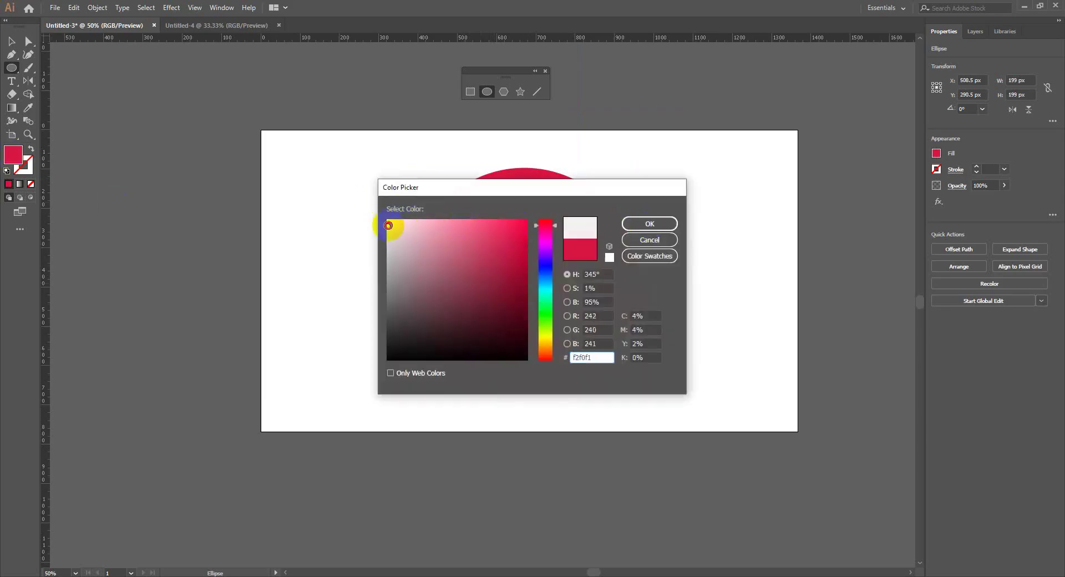
click(388, 227)
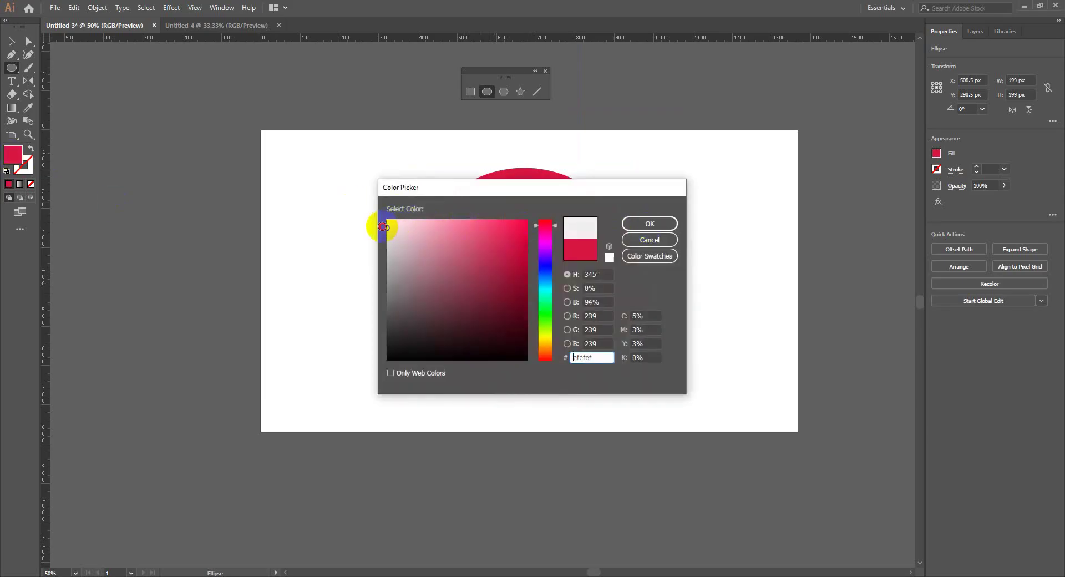
click(648, 223)
click(11, 41)
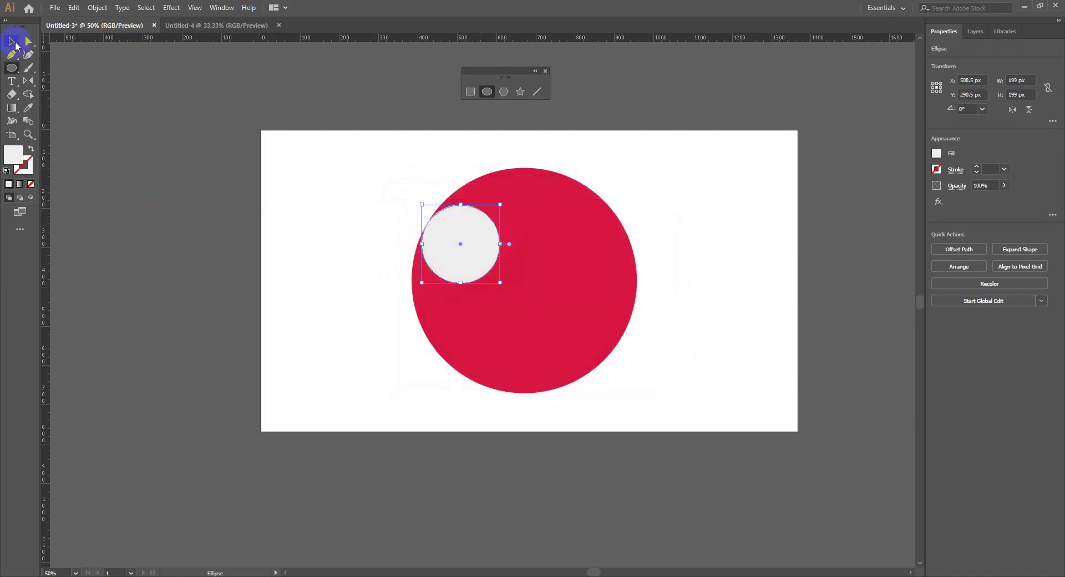
key(ctrl+shift+a)
Step: Draw a slightly smaller circle about 191 px in diameter inside the light grey circle
key(z)
click(511, 201)
click(480, 361)
drag(480, 362, 475, 318)
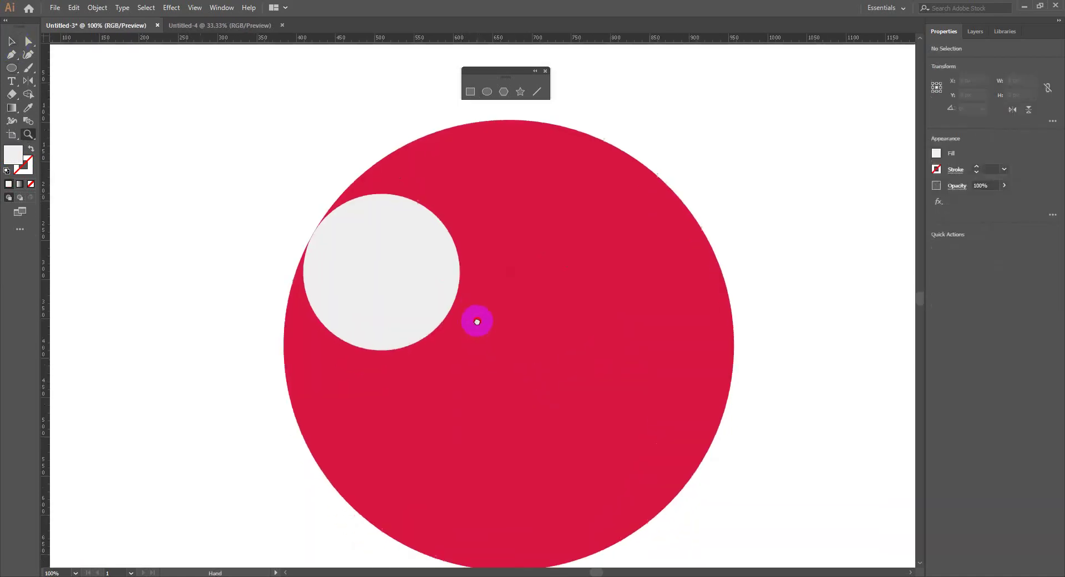
click(12, 68)
mouse_move(343, 240)
mouse_down()
mouse_move(459, 364)
mouse_move(434, 349)
mouse_up()
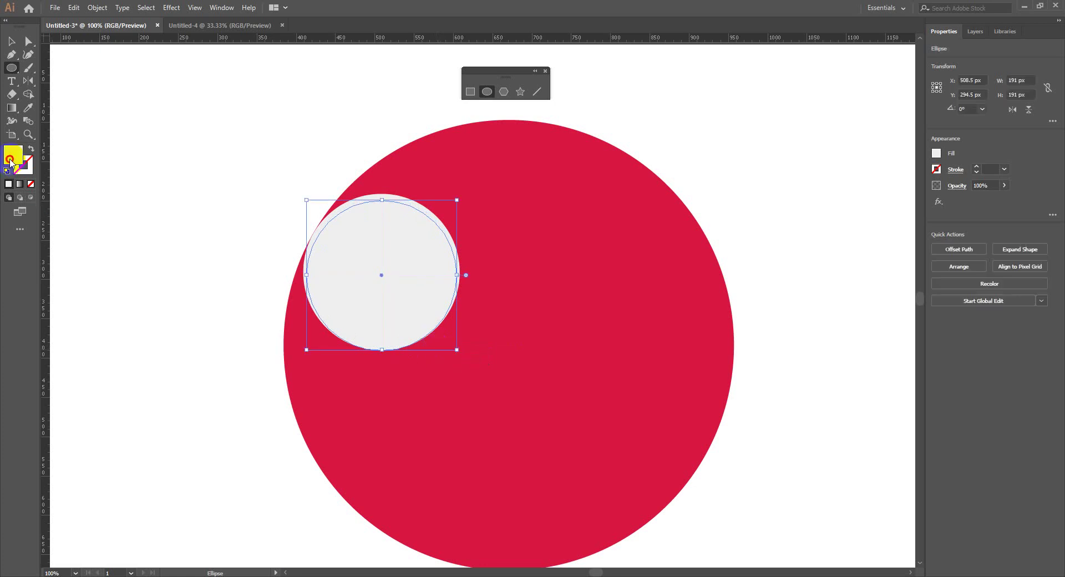
Step: Set the fill of the inner eye circle to white ffffff
double_click(11, 158)
click(387, 221)
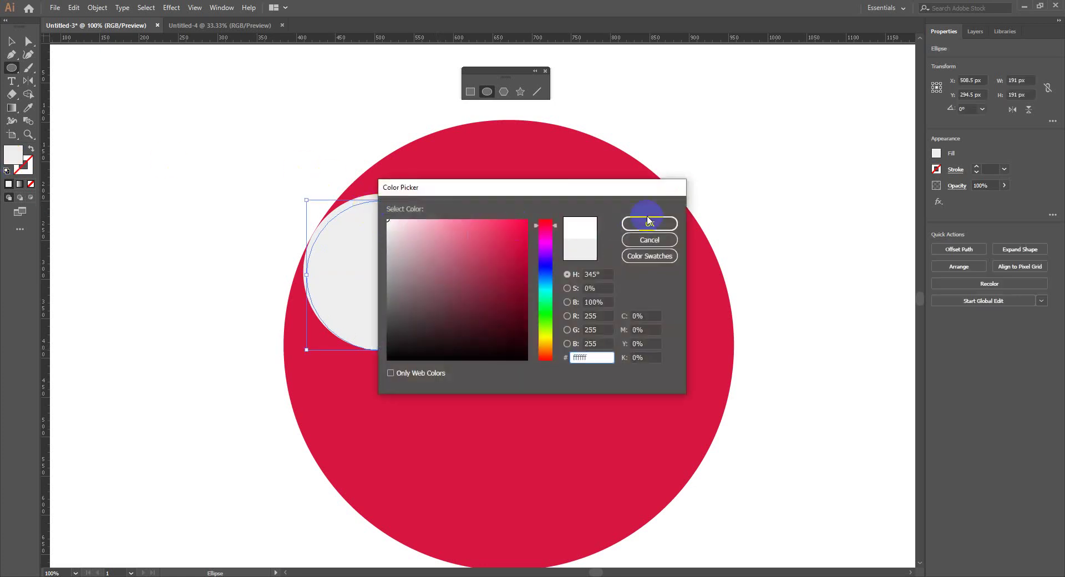
click(649, 223)
click(12, 44)
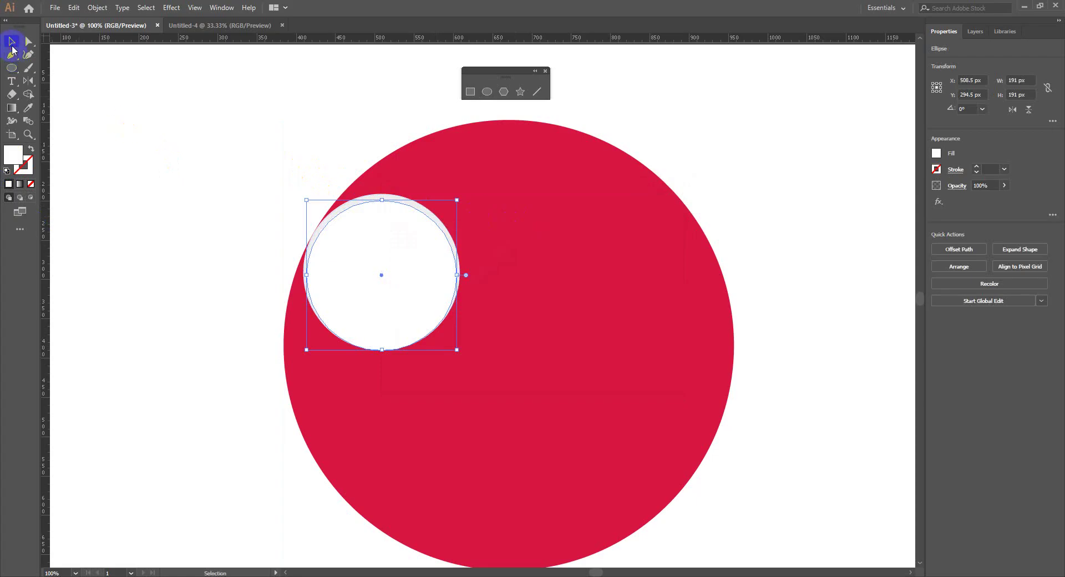
click(169, 183)
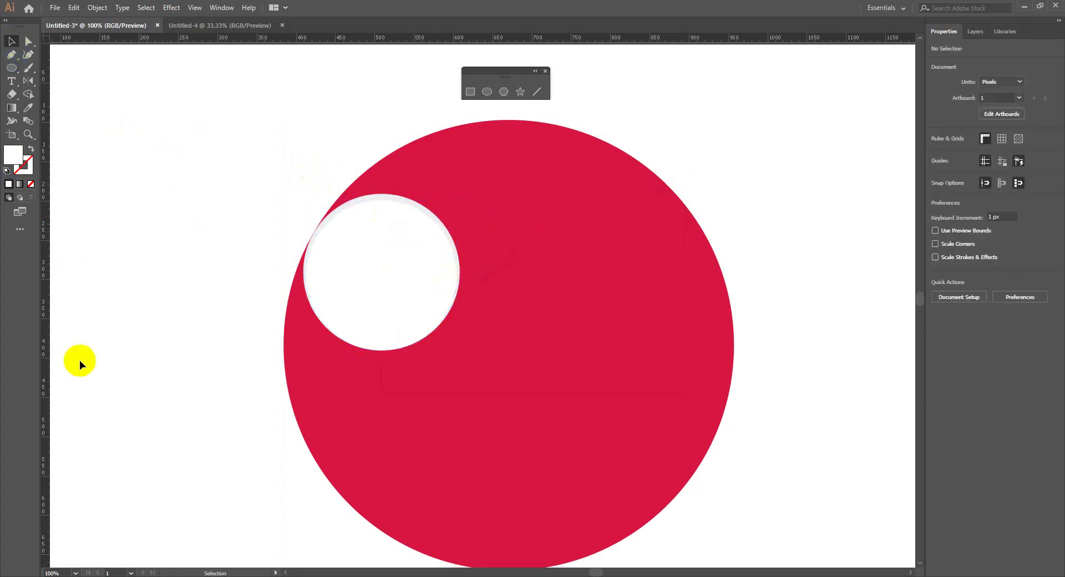
Step: Duplicate the grey and white eye circles together, level with the originals, onto the upper-right part of the red circle
click(377, 264)
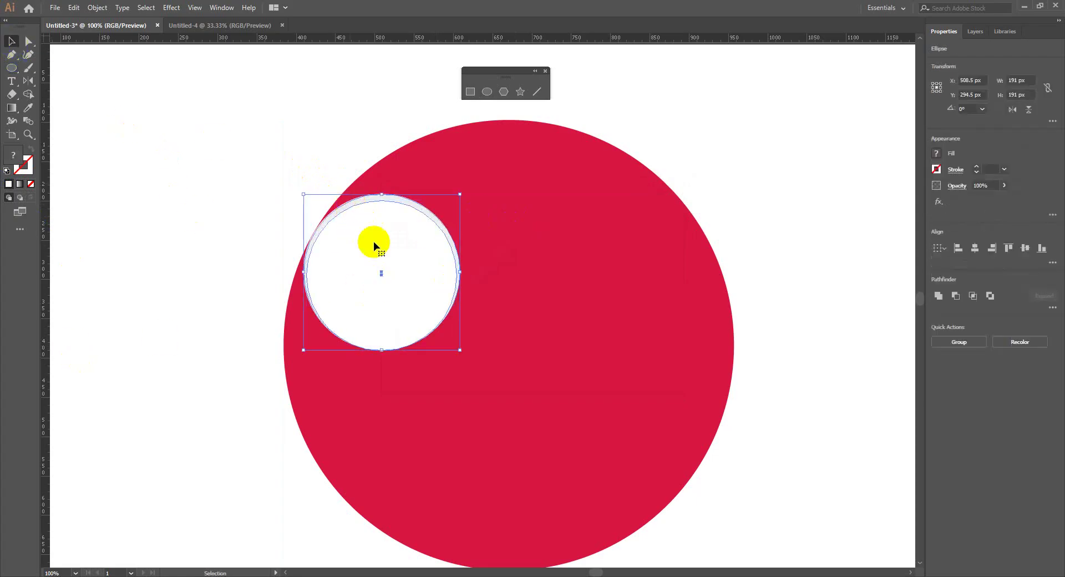
drag(374, 244, 643, 297)
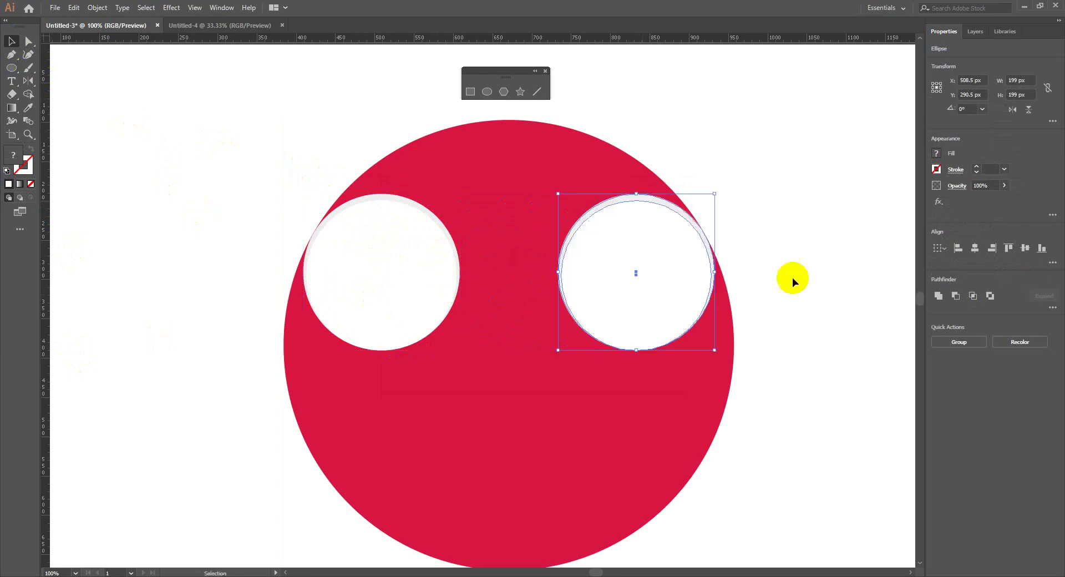
click(227, 238)
Step: Draw a pupil circle about 86 px in diameter in the left eye and fill it with black
click(11, 68)
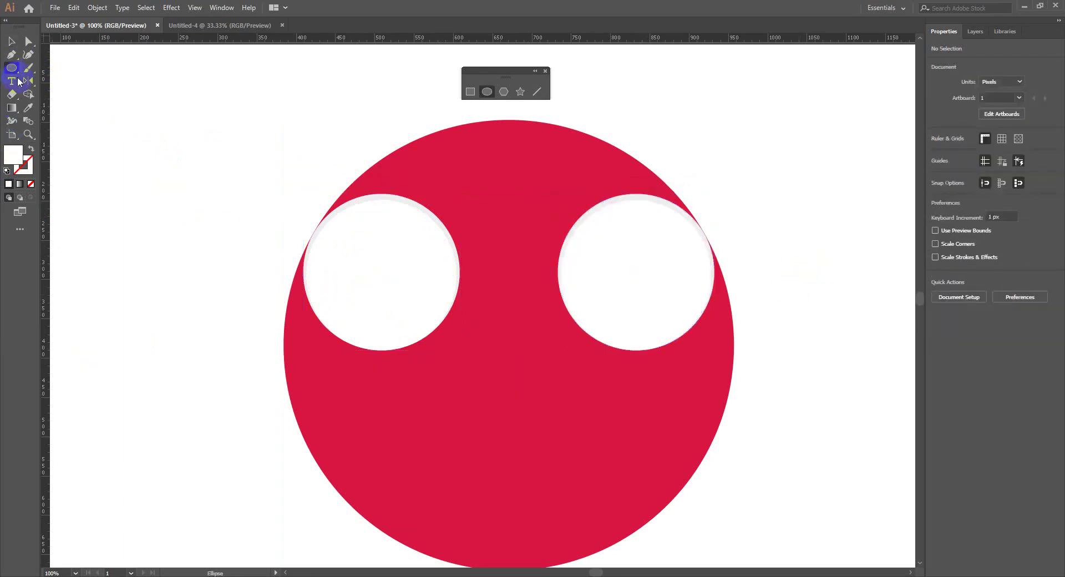
mouse_move(360, 272)
mouse_down()
mouse_move(438, 335)
mouse_move(419, 309)
mouse_up()
click(29, 162)
double_click(13, 156)
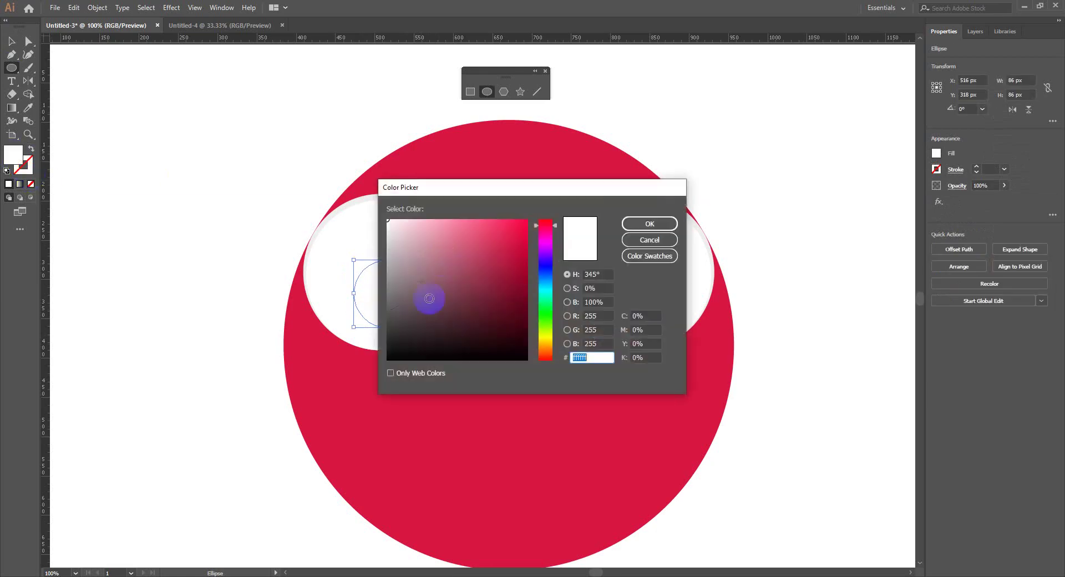
click(409, 357)
click(644, 223)
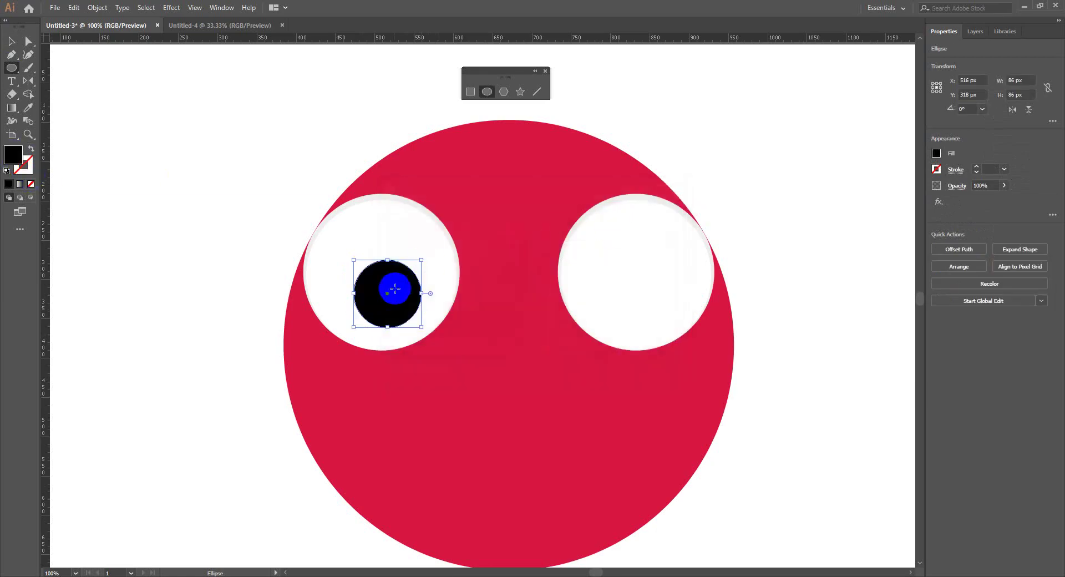
Step: Duplicate the black pupil horizontally into the right eye with the Selection tool
click(11, 41)
drag(375, 285, 617, 330)
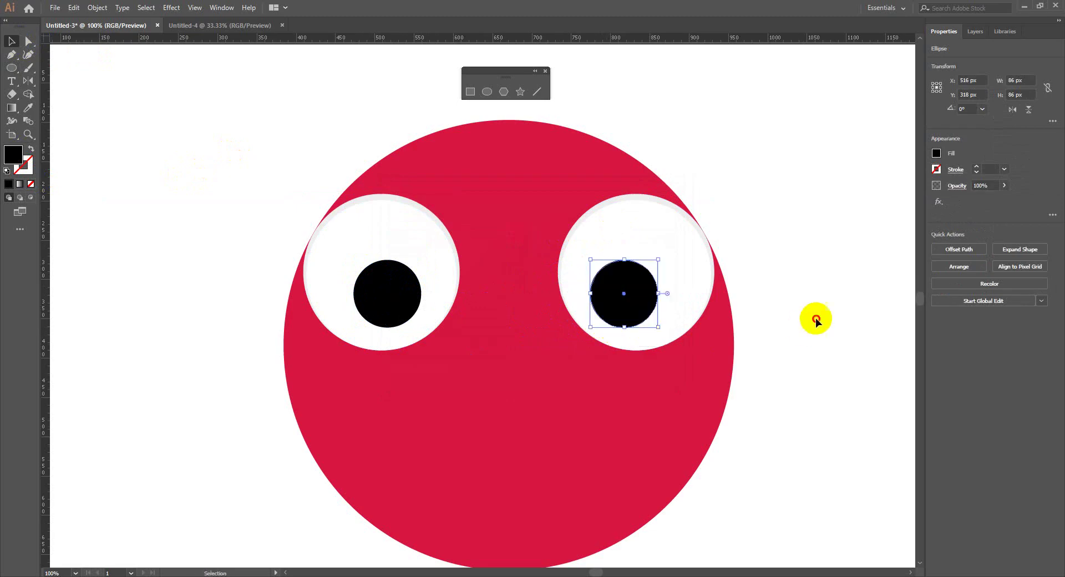
click(816, 317)
Step: Select the whole face and scale it down proportionally about its centre
key(ctrl+minus)
key(ctrl+minus)
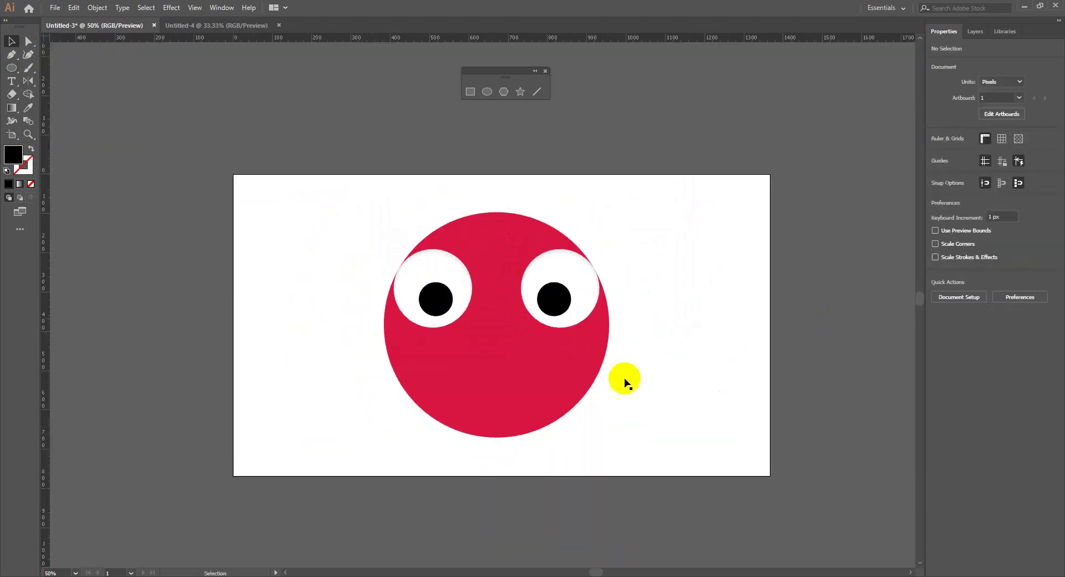
drag(264, 197, 633, 297)
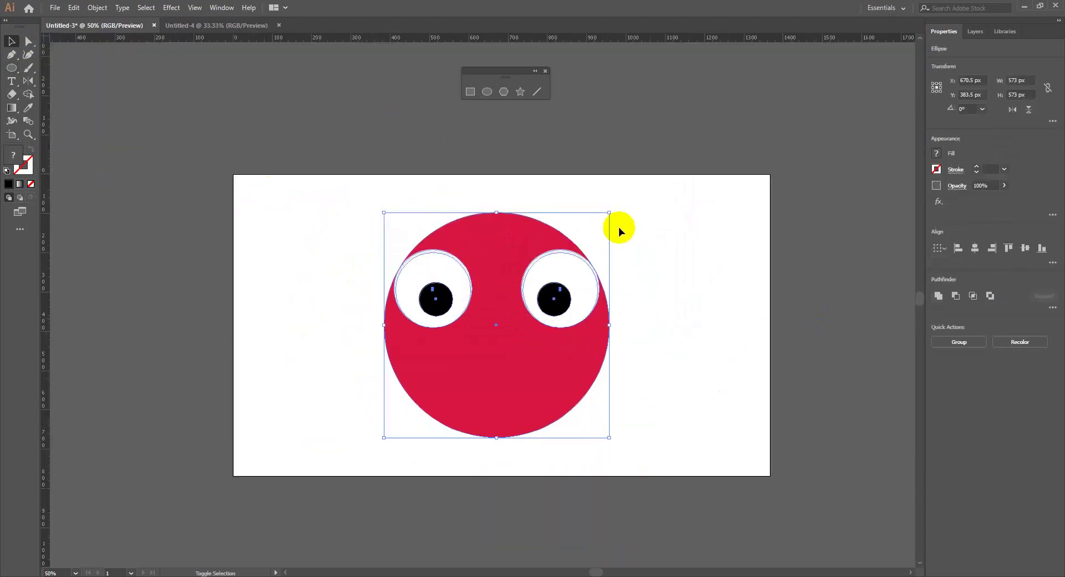
drag(610, 214, 594, 245)
click(637, 314)
Step: Draw a tall ellipse about 196 by 369 px over the upper-left part of the head as an ear
key(z)
click(525, 285)
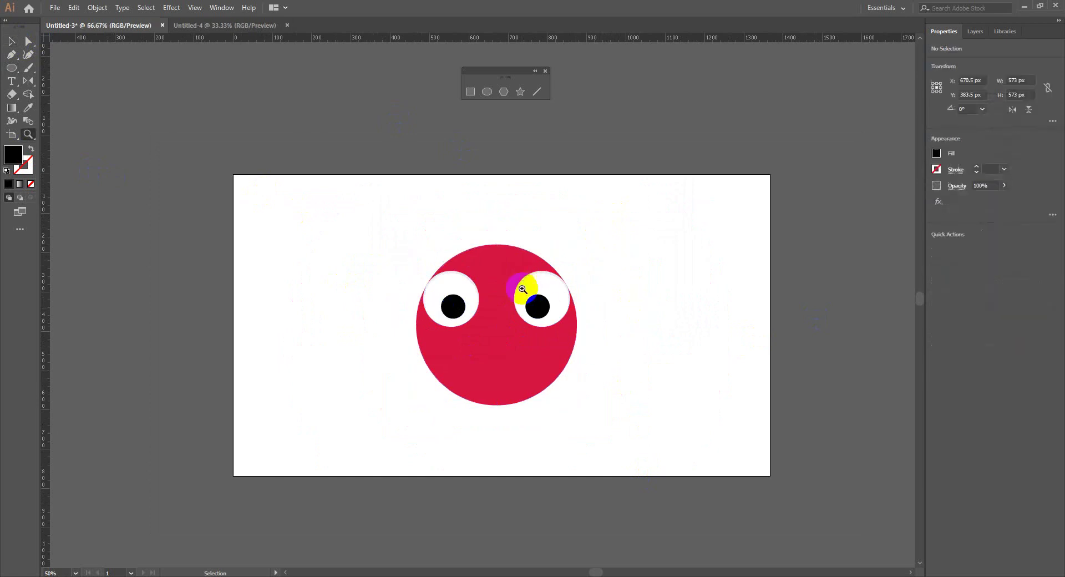
click(476, 331)
drag(423, 371, 421, 349)
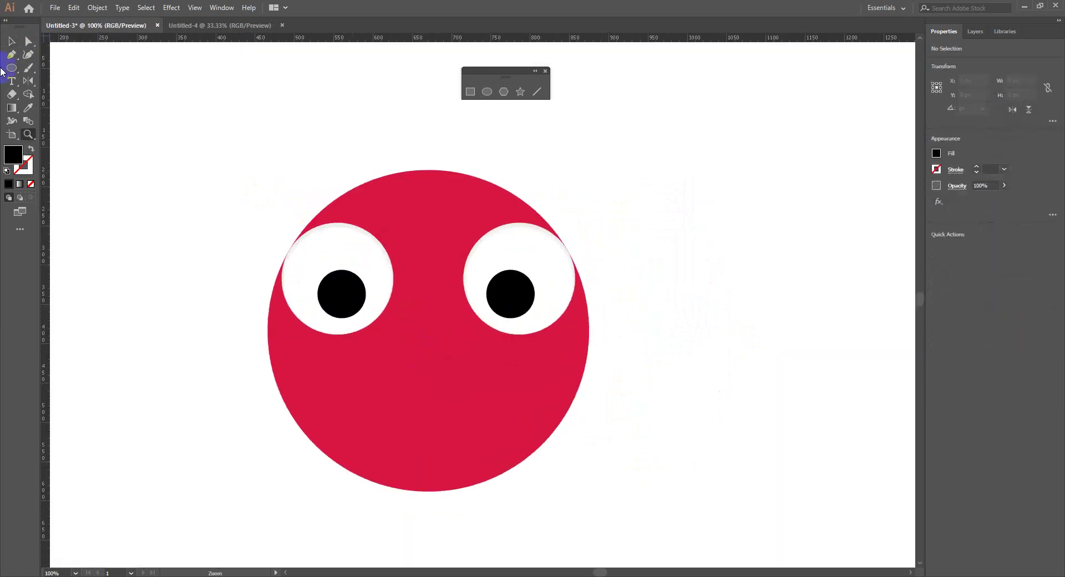
click(7, 71)
click(50, 89)
drag(183, 112, 386, 366)
Step: Send the ear ellipse behind the head and shift it slightly right to about X 534 px
click(12, 43)
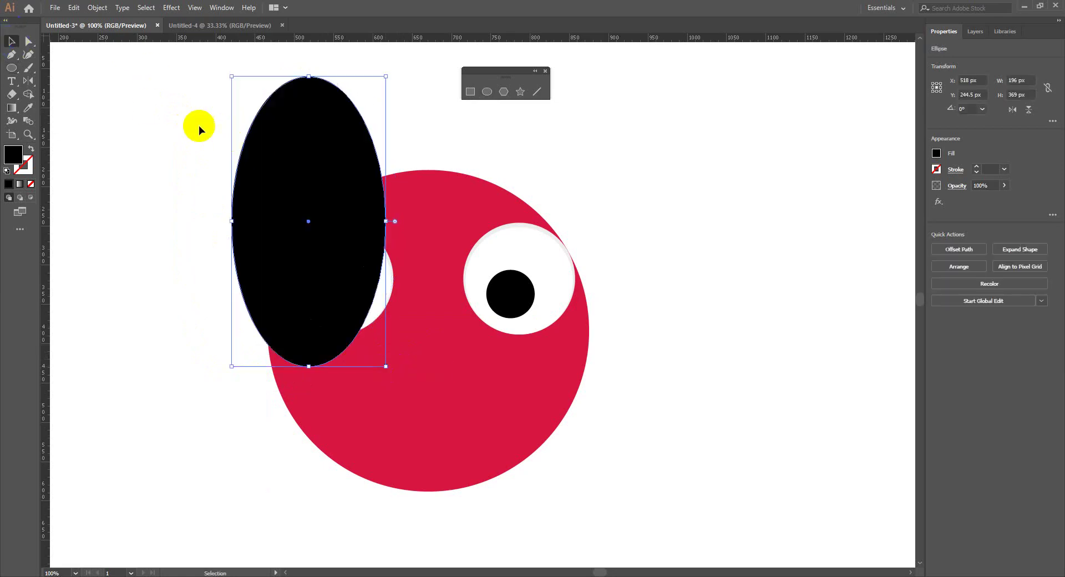
key(ctrl+shift+bracketleft)
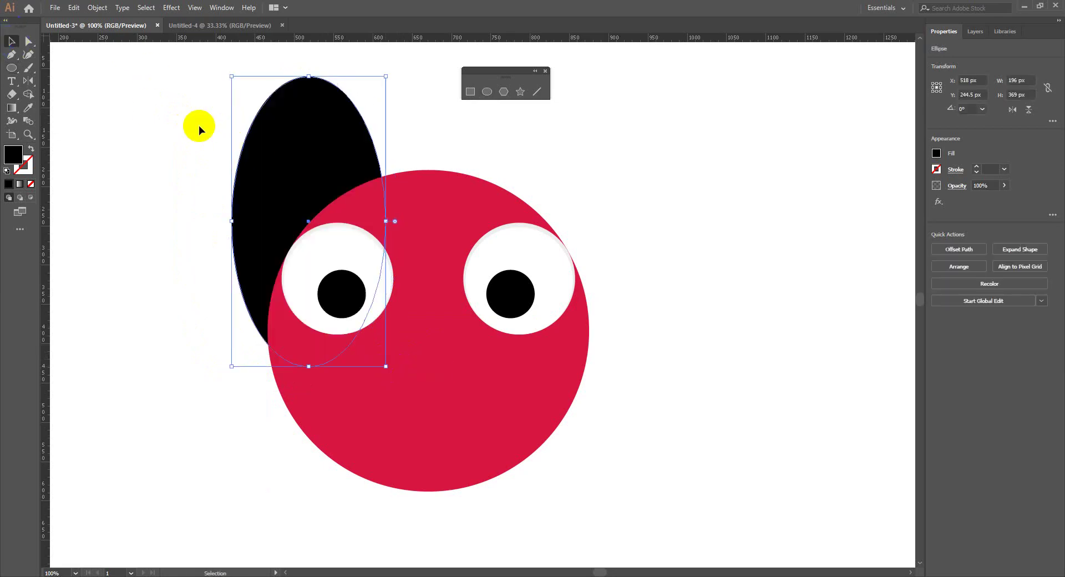
mouse_move(307, 173)
mouse_down()
mouse_move(316, 156)
mouse_move(320, 173)
mouse_up()
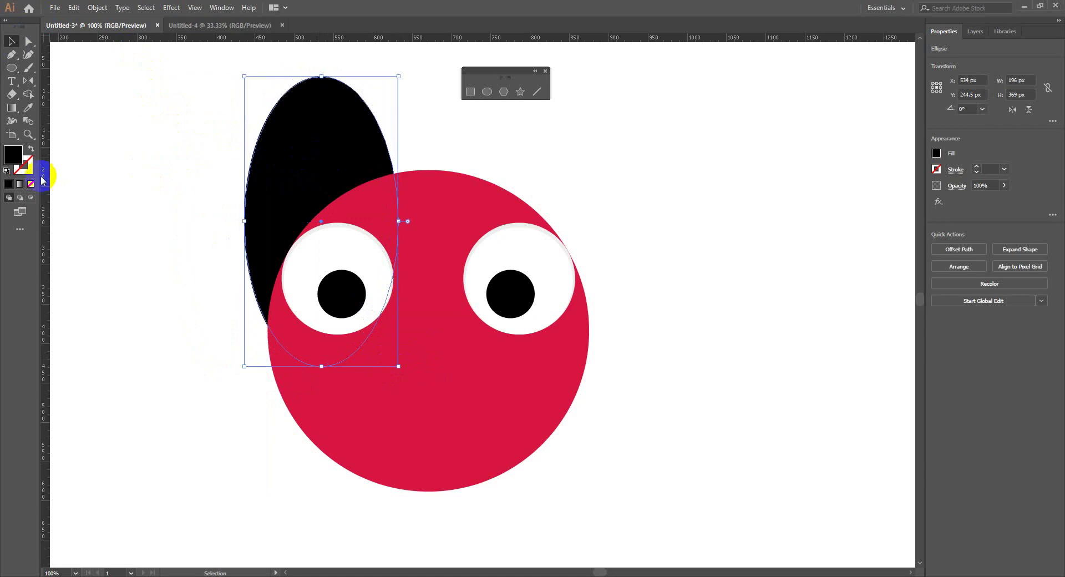
Step: Set the fill of the ear ellipse to dark grey 545454
double_click(13, 154)
click(388, 314)
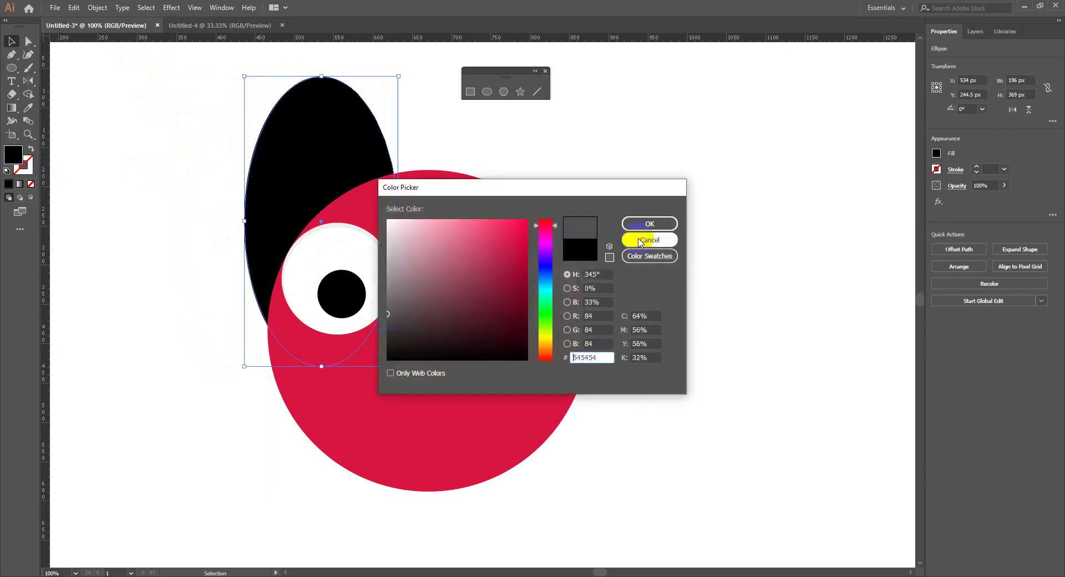
click(652, 224)
click(730, 254)
Step: Duplicate the ear to the right side of the head and sample the head's red onto both ears with the Eyedropper
drag(343, 138, 512, 162)
shift+click(295, 123)
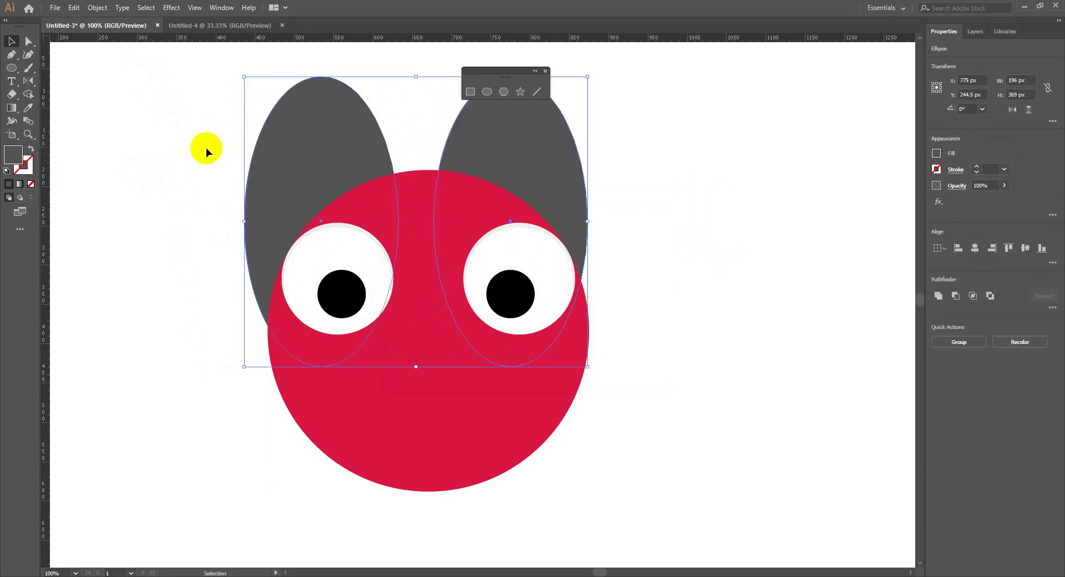
key(i)
click(476, 432)
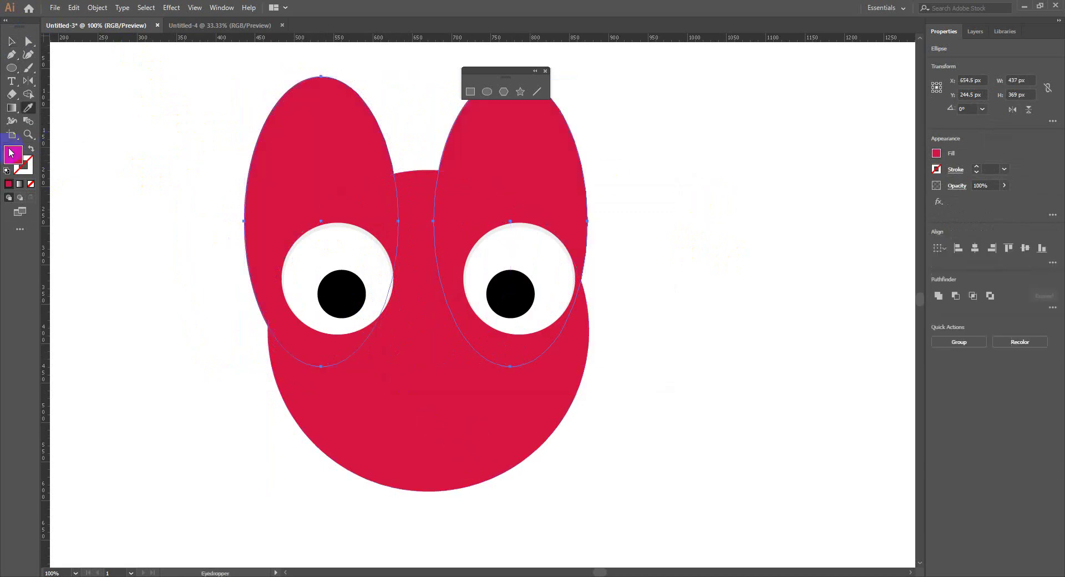
Step: Set the fill of both ears to the darker red a00b32
double_click(14, 154)
click(516, 274)
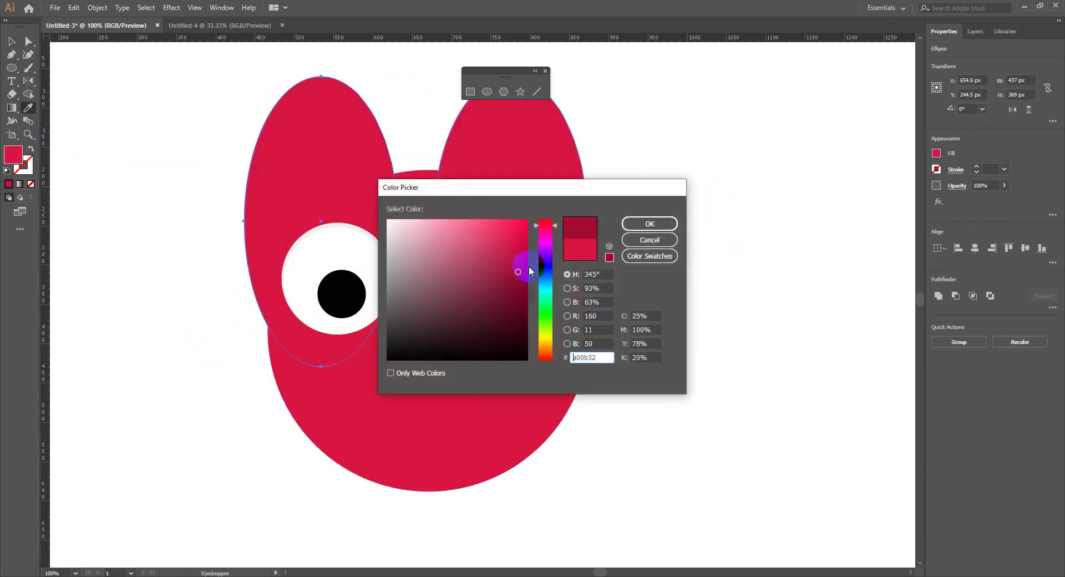
click(635, 232)
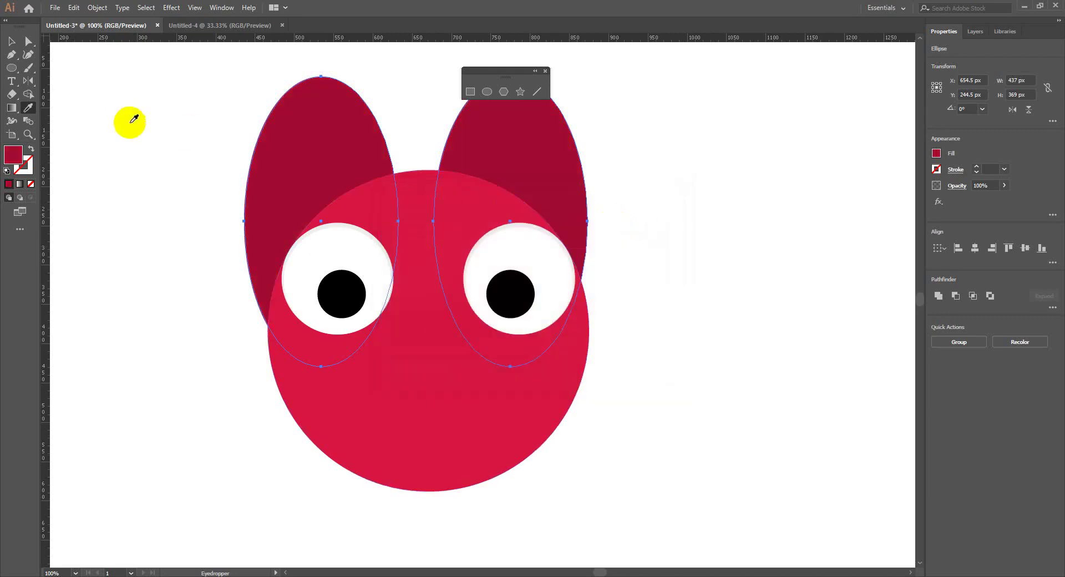
click(13, 42)
click(125, 137)
Step: Draw a mouth ellipse about 164 by 120 px centred on the lower face and fill it with sampled white
key(ctrl+minus)
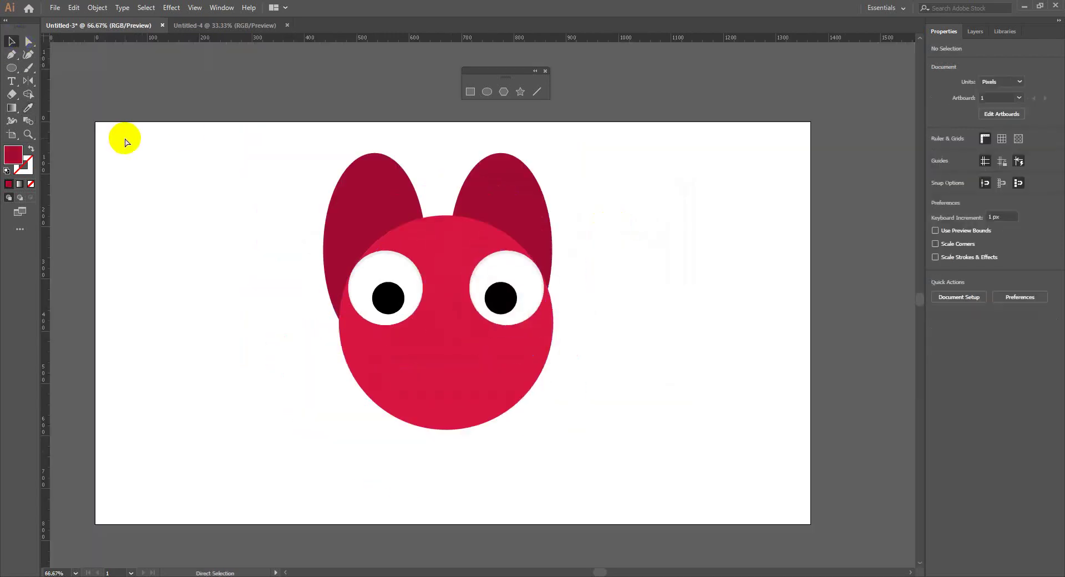
click(11, 67)
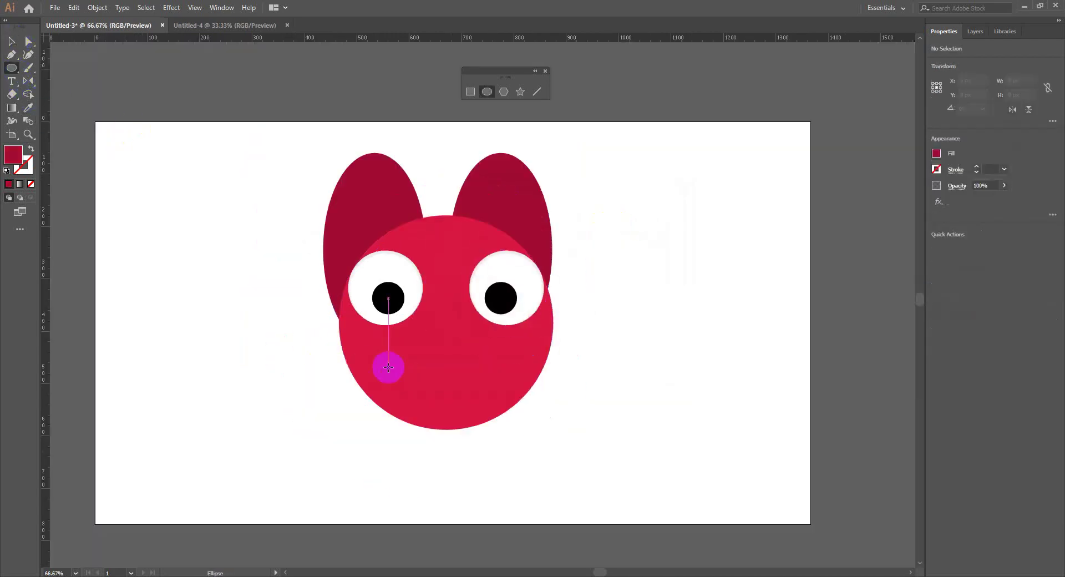
drag(445, 381, 489, 399)
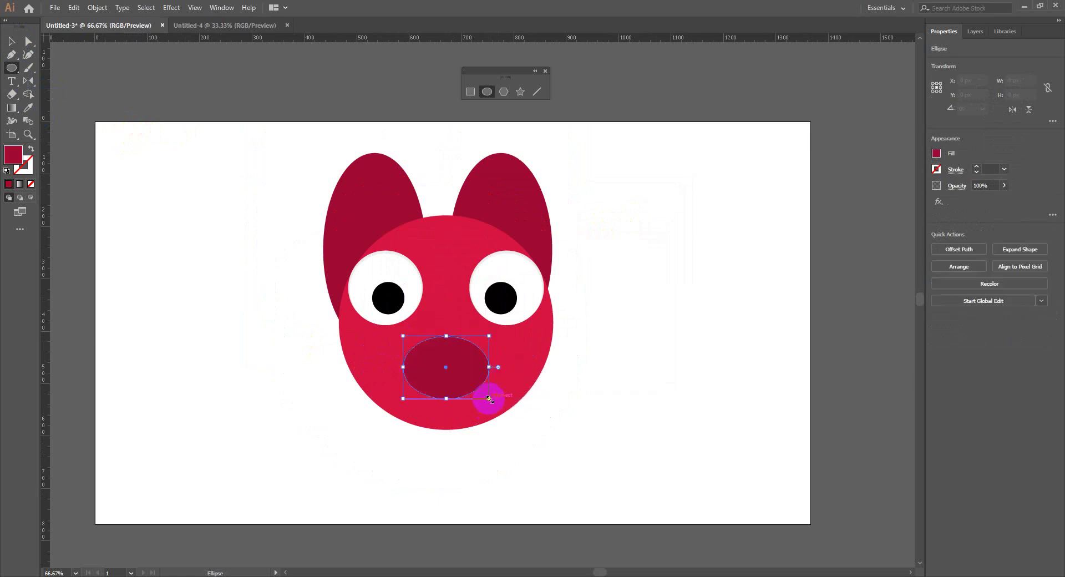
key(i)
click(685, 312)
key(v)
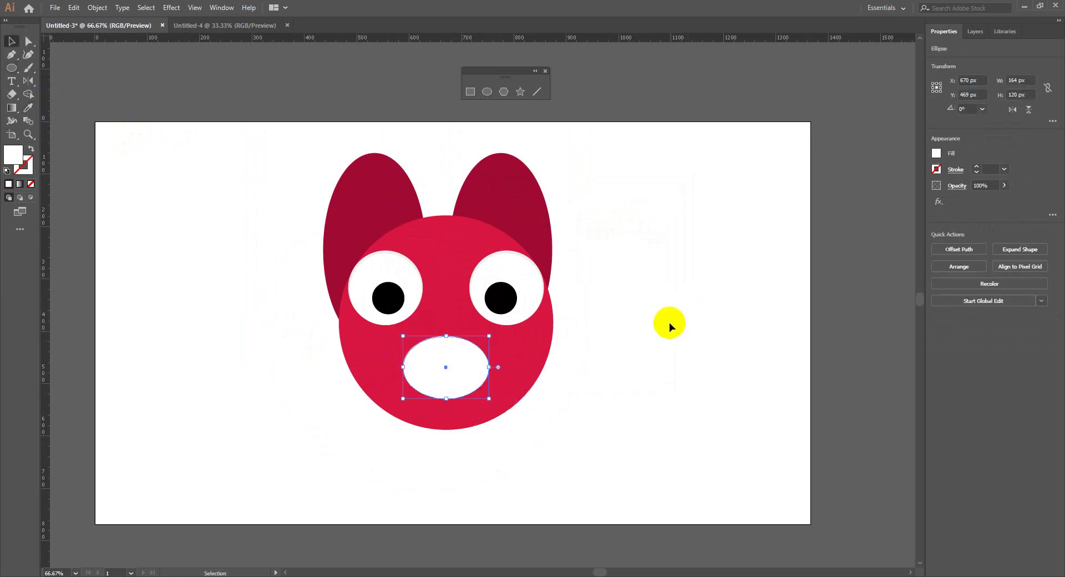
click(669, 323)
Step: Group all the shapes of the character and move the group slightly down to about X 648.5, Y 374 px
drag(257, 135, 727, 507)
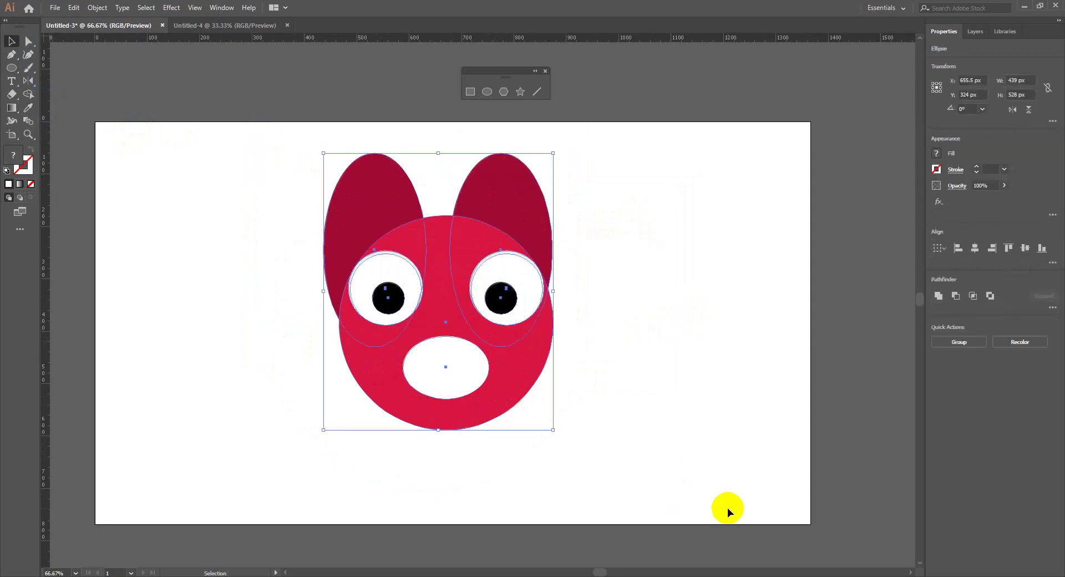
key(a)
key(ctrl+g)
key(v)
drag(526, 371, 523, 424)
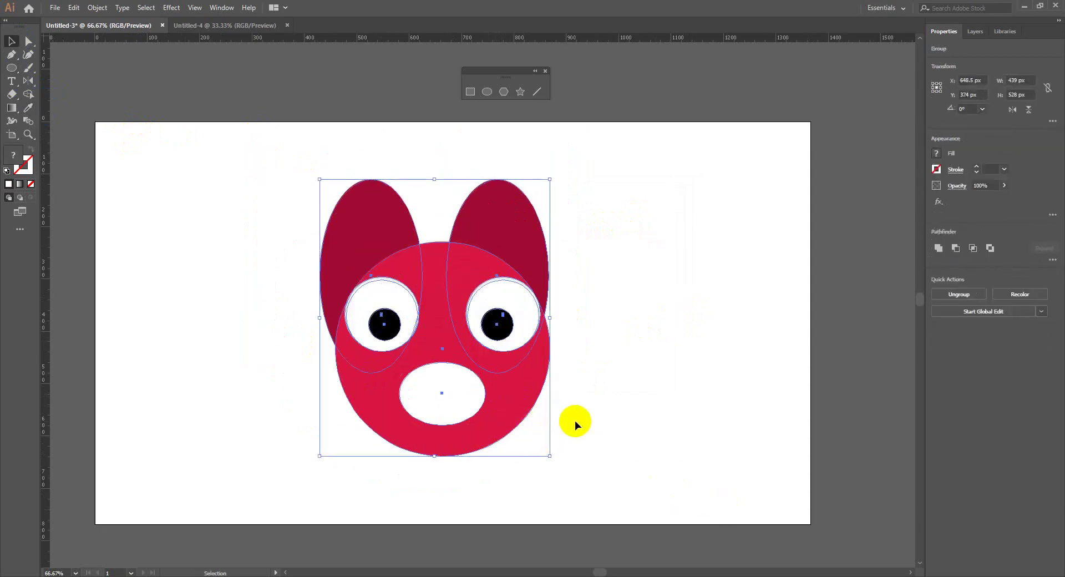
click(617, 401)
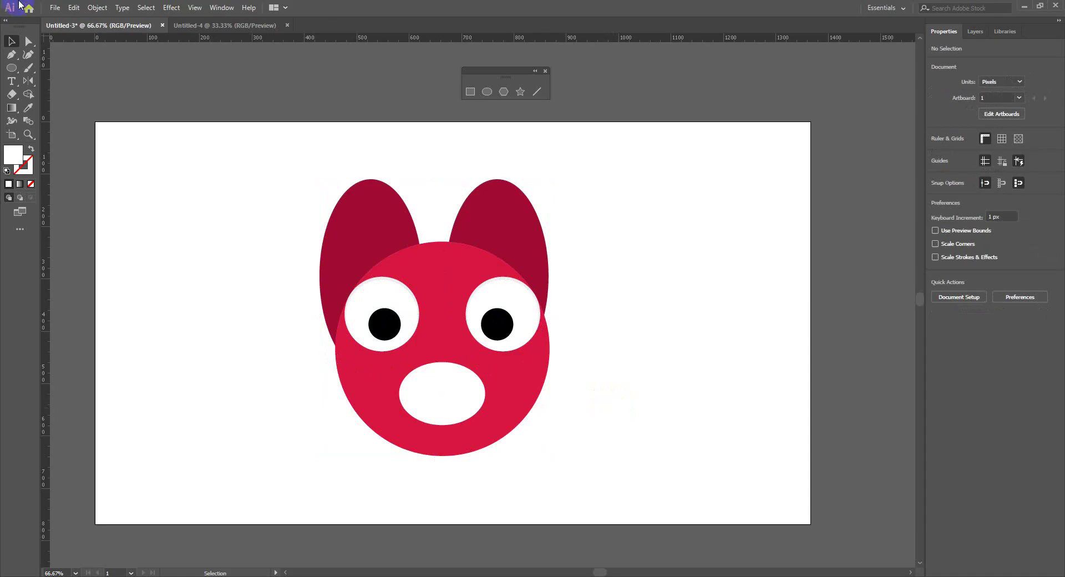
Step: Save the drawing to the Desktop as Cartoon in Adobe Illustrator (*.AI) format, accepting the Illustrator CC version options
click(55, 9)
click(59, 121)
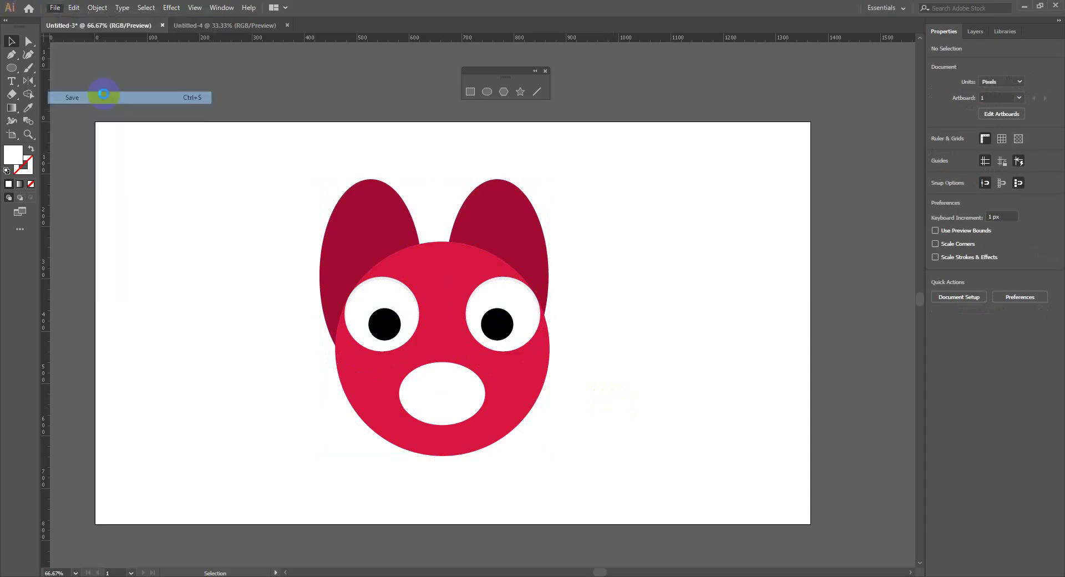
click(46, 82)
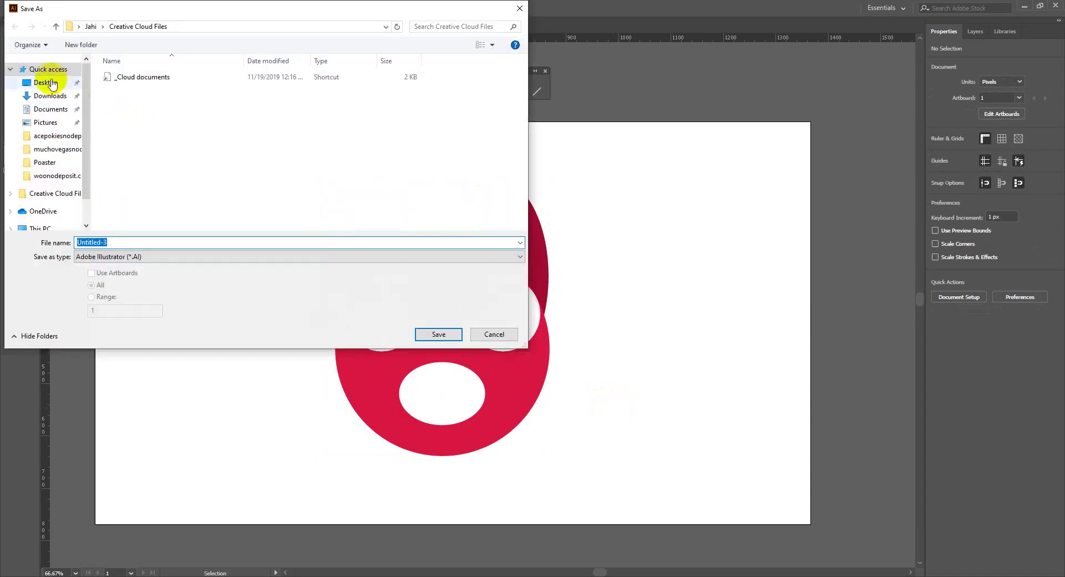
click(168, 242)
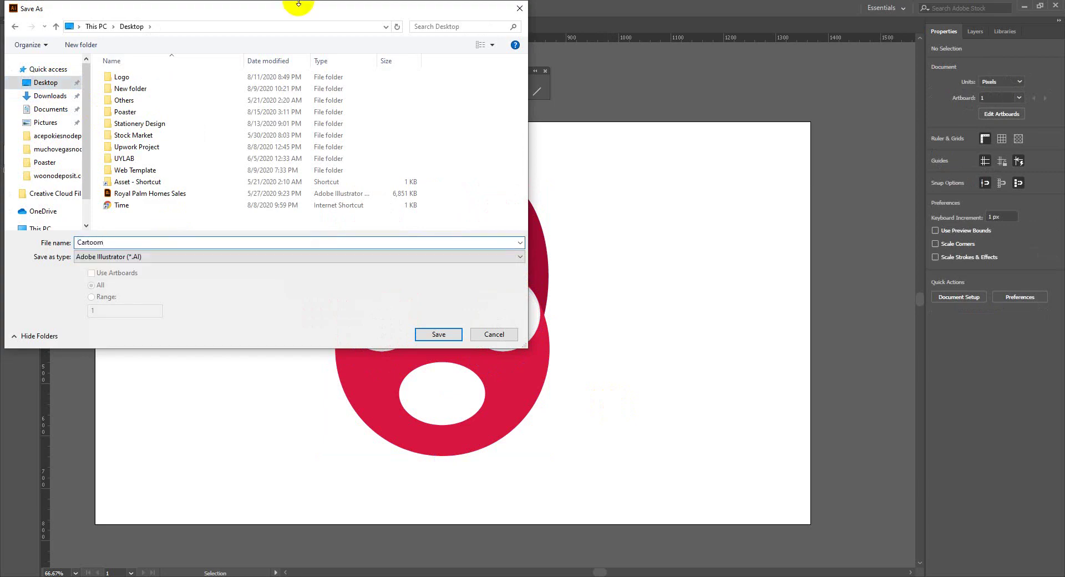
click(136, 257)
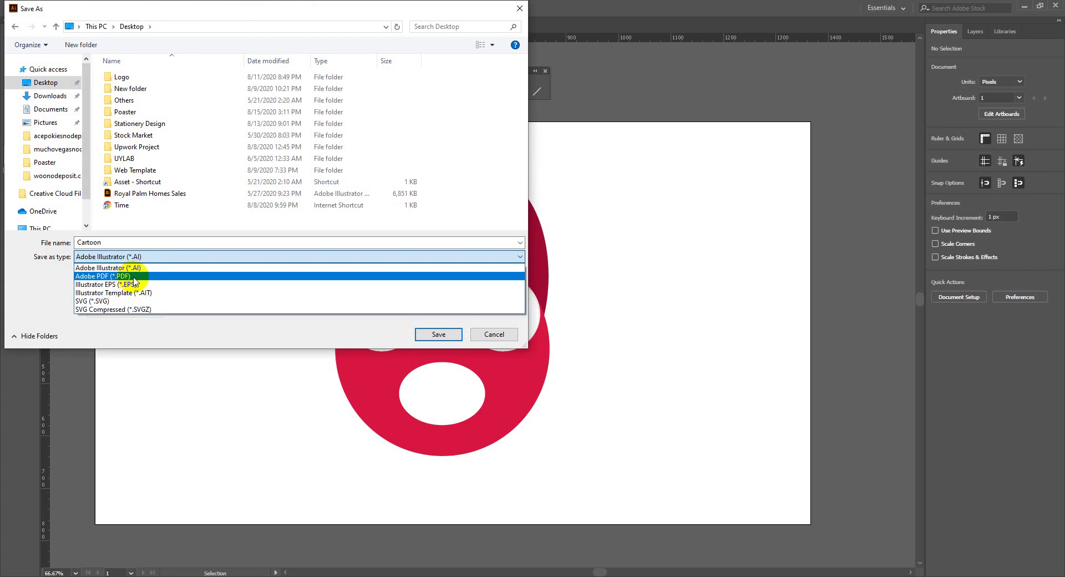
click(136, 270)
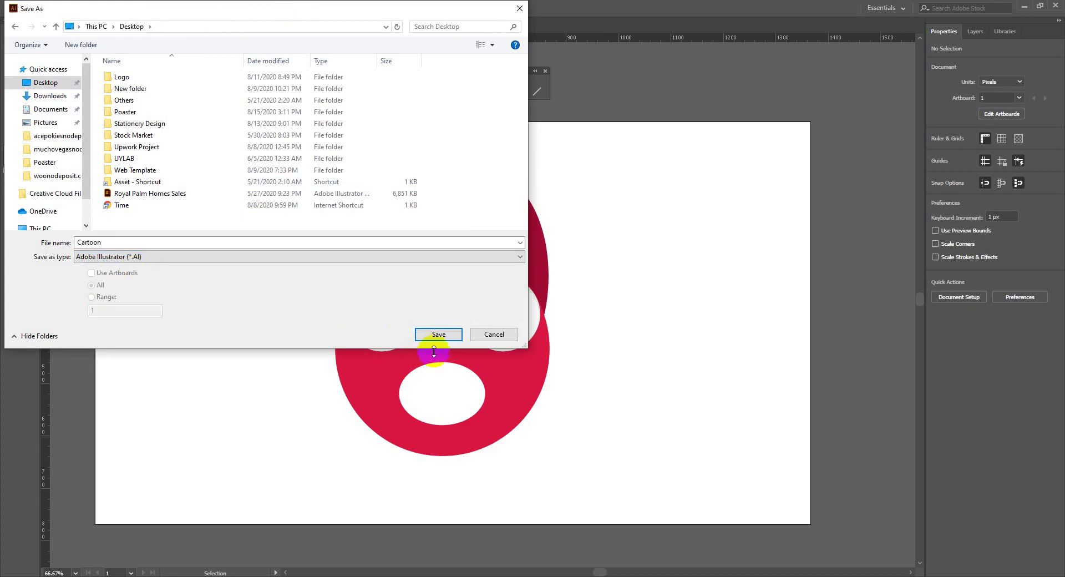
click(439, 334)
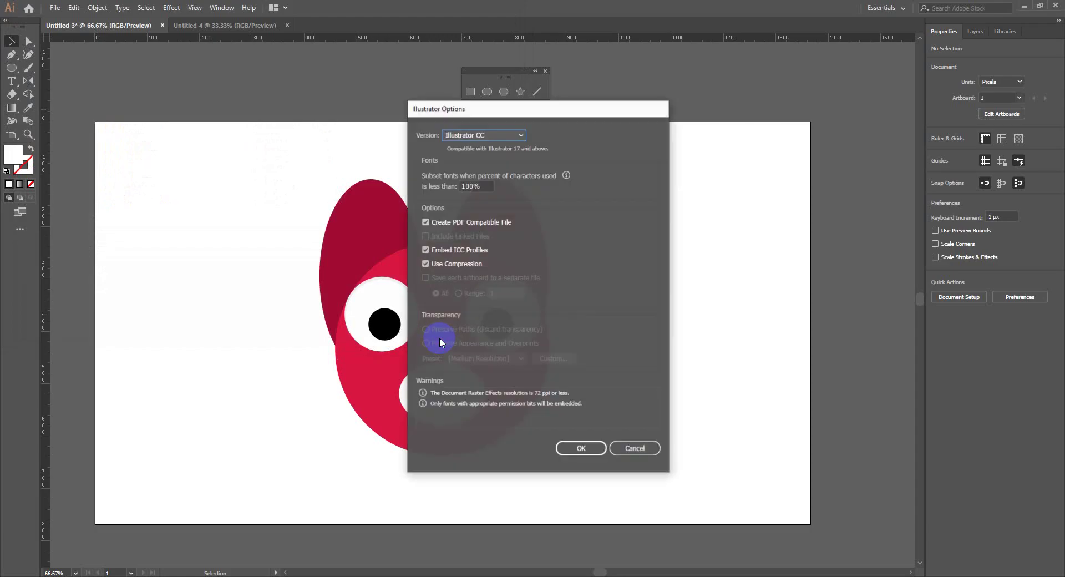
click(584, 448)
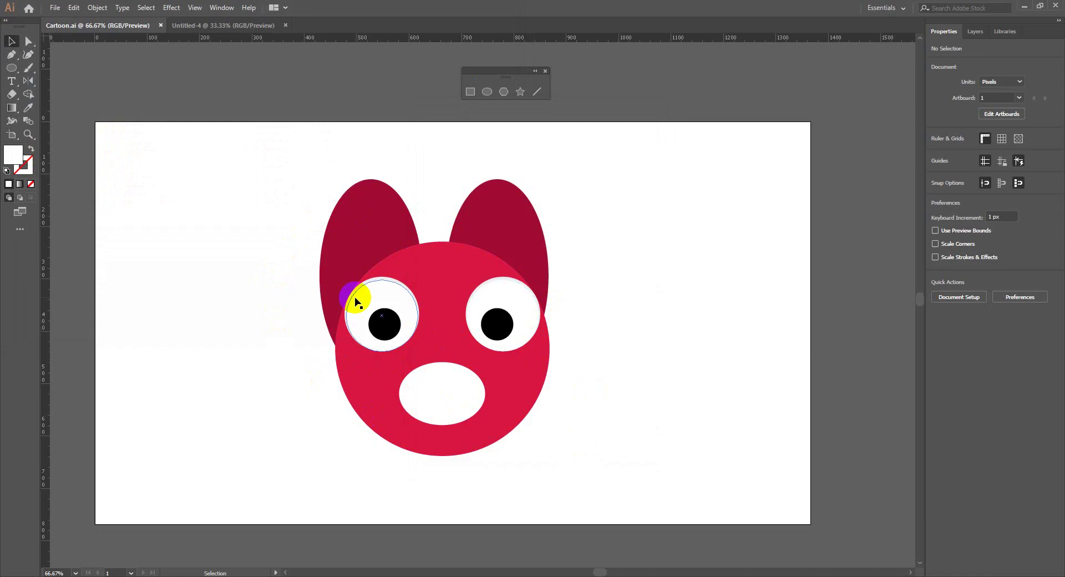
Step: Start a Save for Web (Legacy) export of the drawing and set its file format to JPEG
click(54, 8)
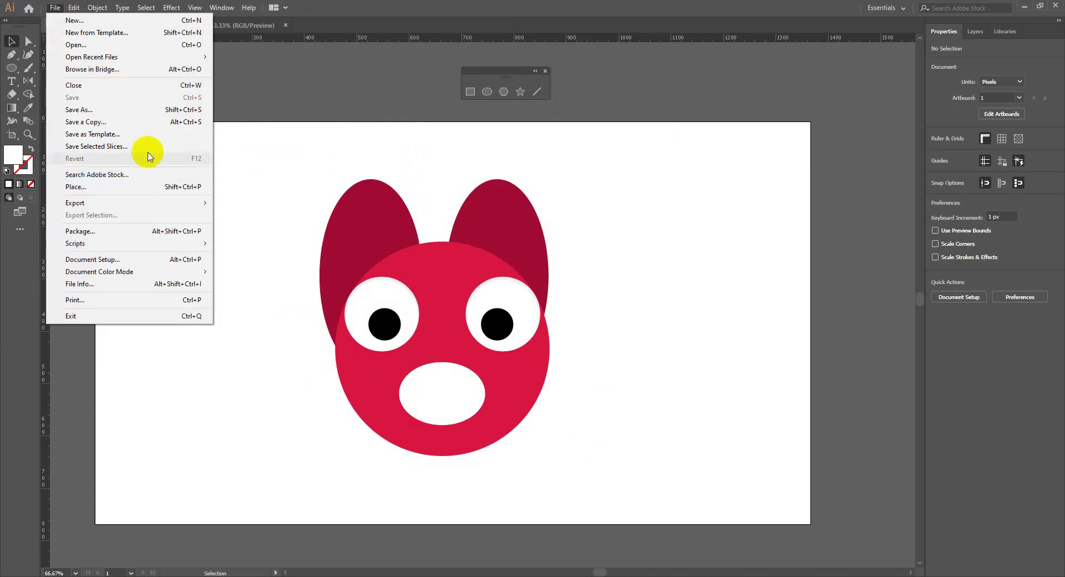
mouse_move(159, 204)
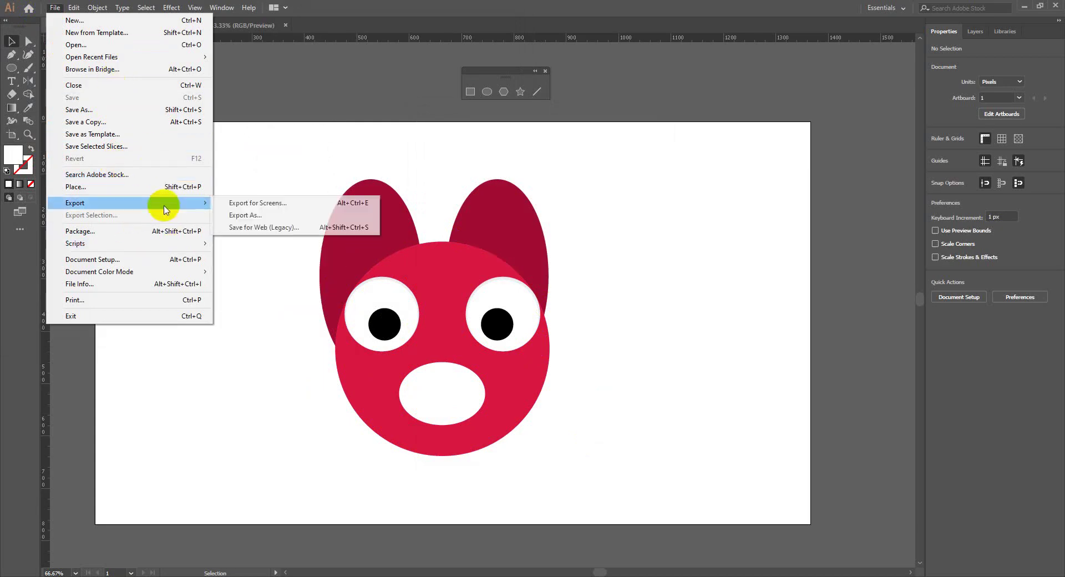
click(261, 227)
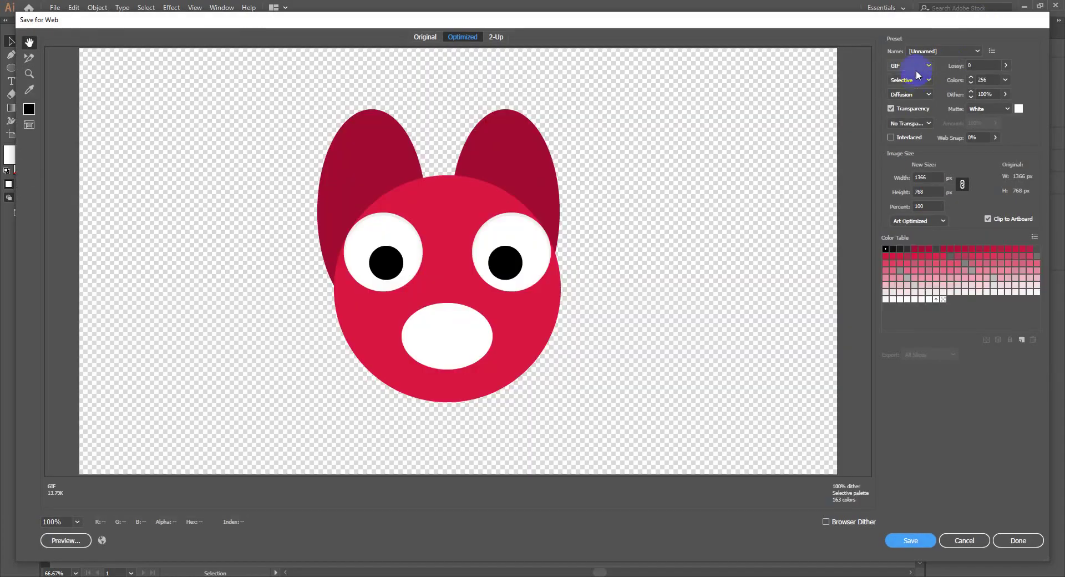
click(917, 74)
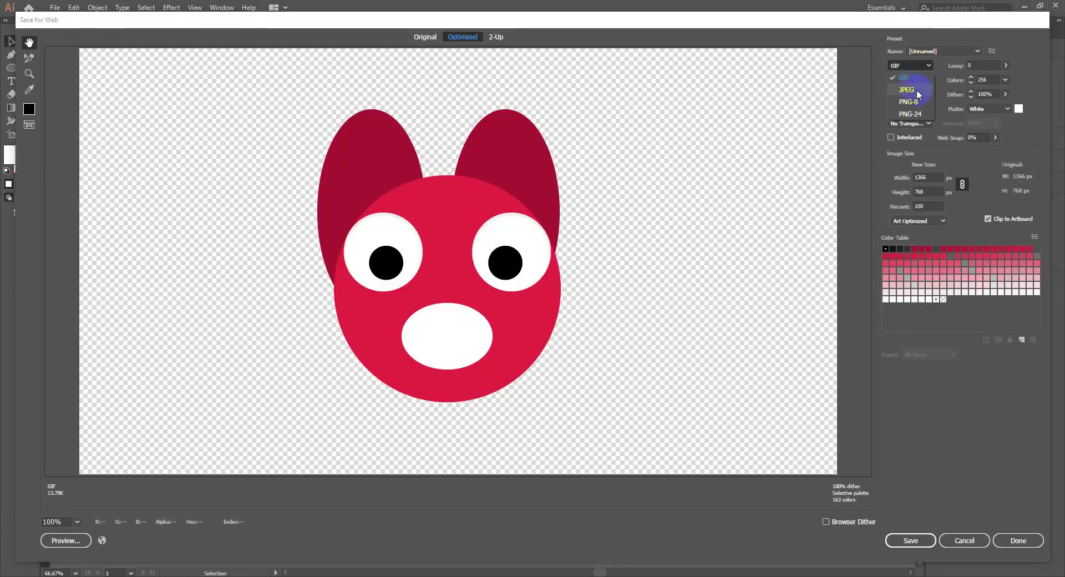
click(908, 90)
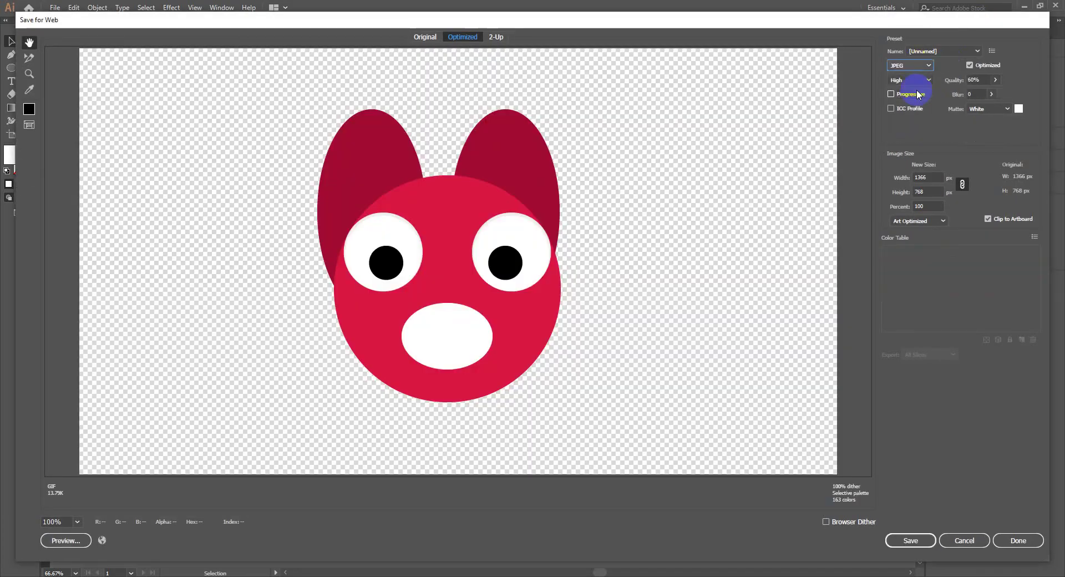
click(909, 65)
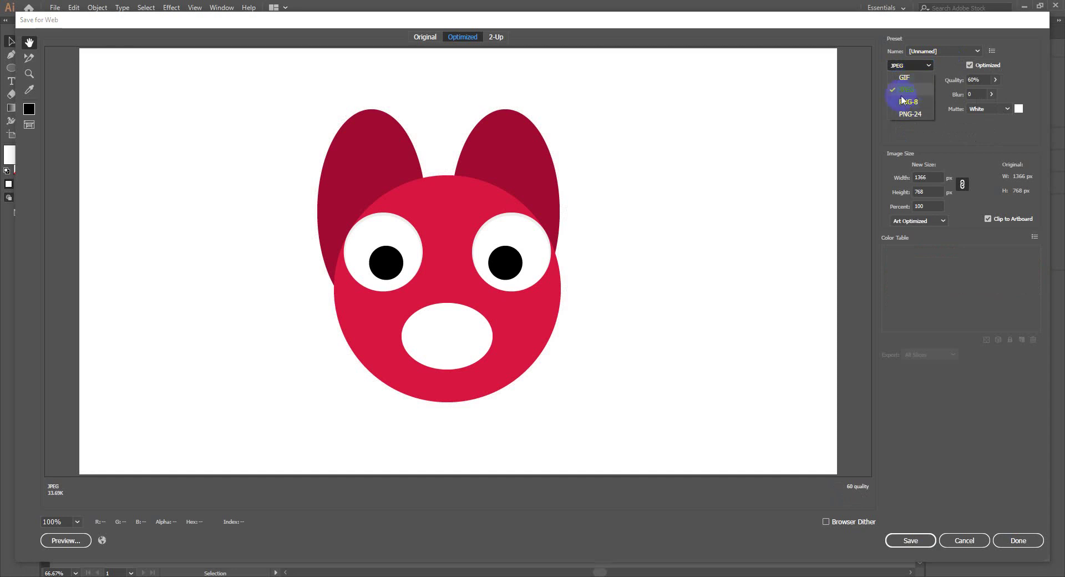
click(906, 90)
Step: Save the optimized JPEG image to the Desktop under the file name Cartoon
click(911, 545)
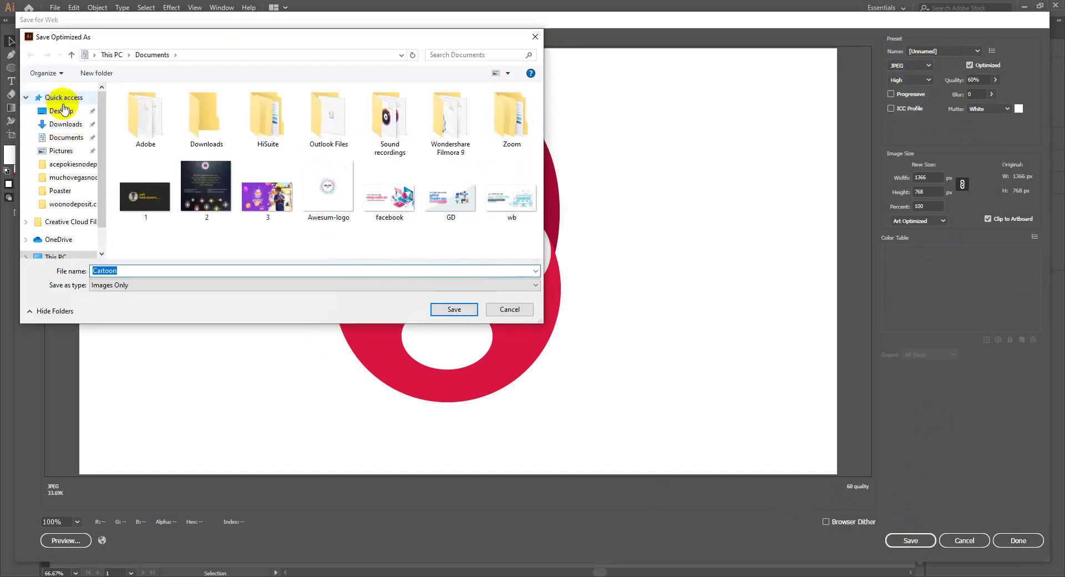
click(63, 99)
click(454, 309)
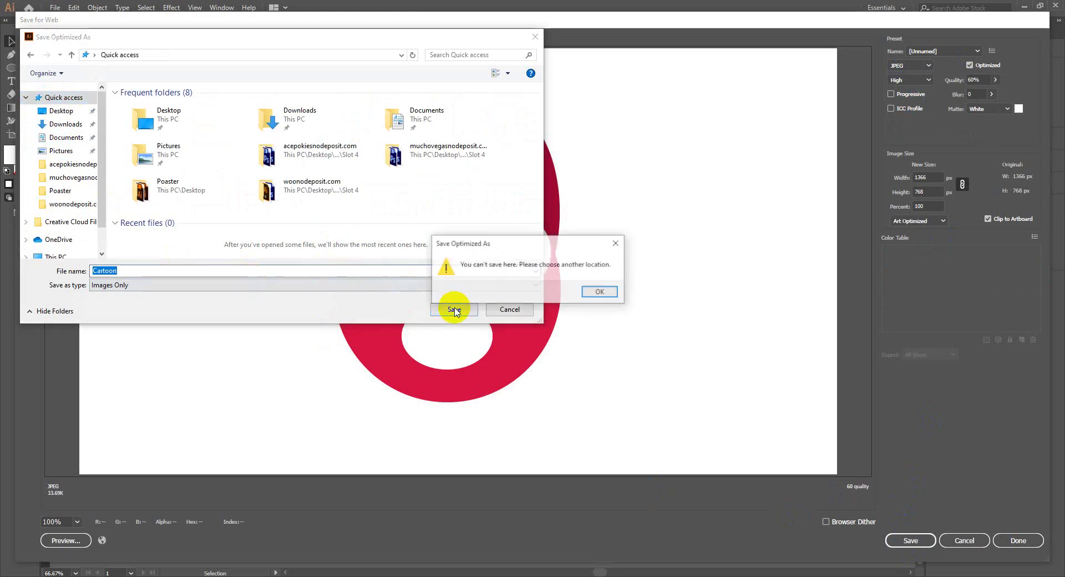
click(615, 242)
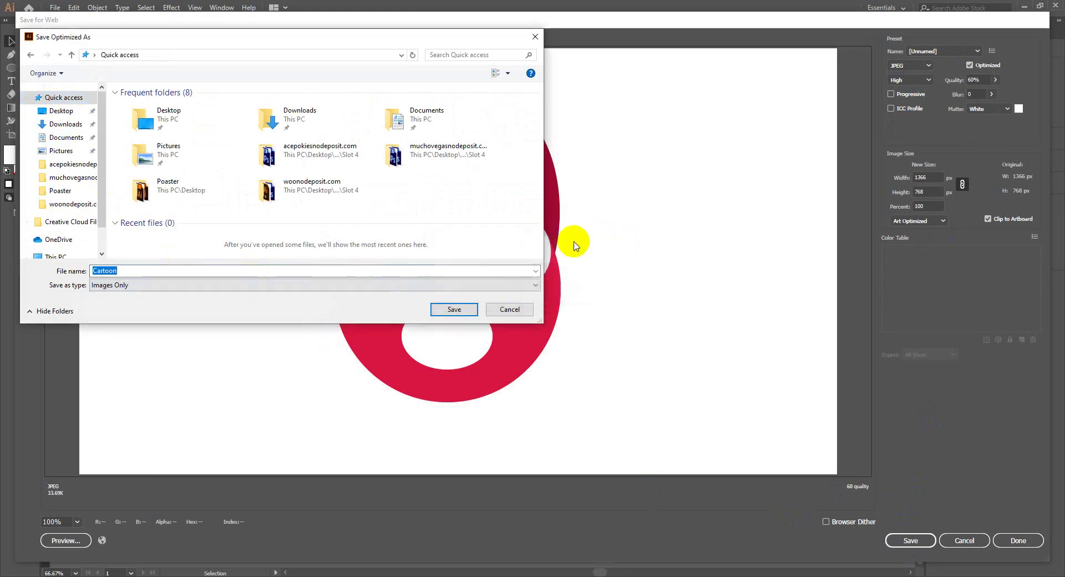
click(55, 111)
click(454, 310)
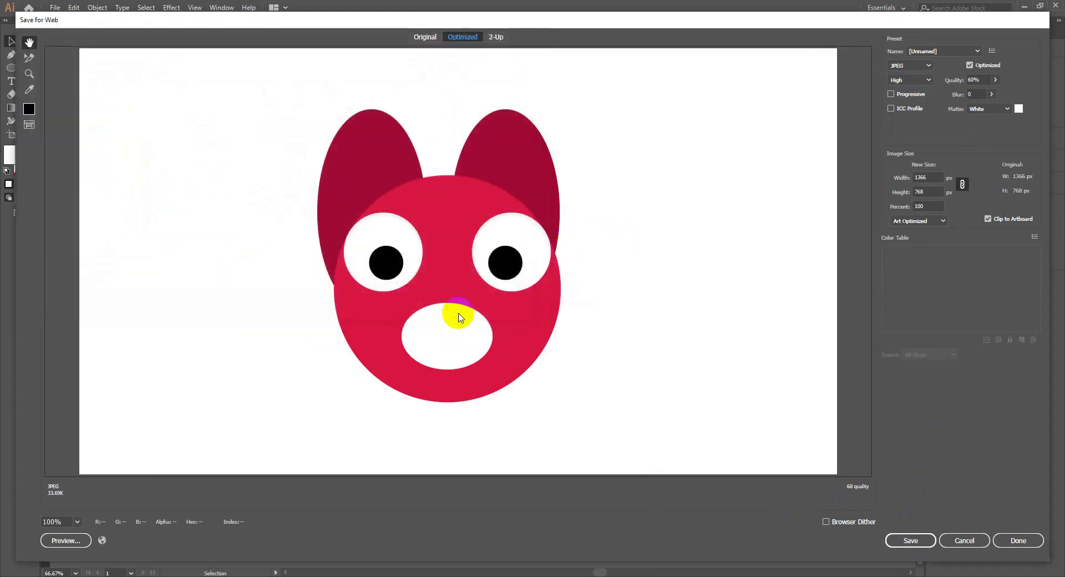